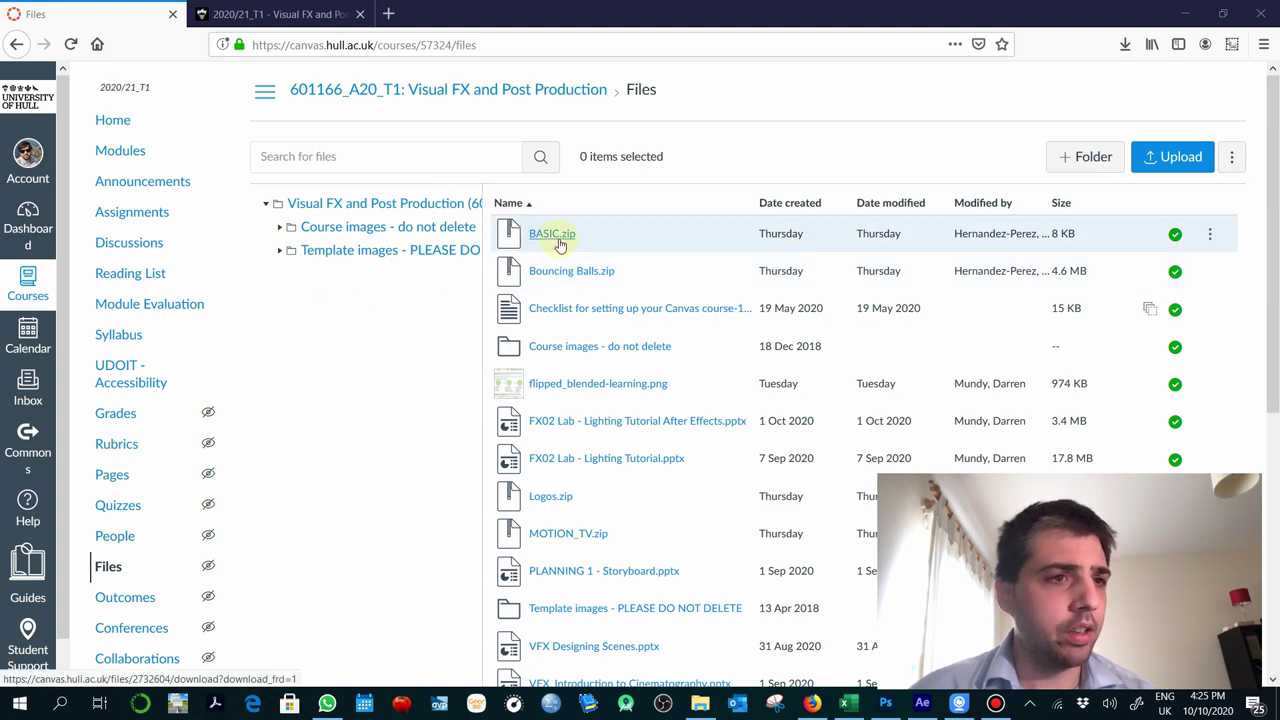
Download and save BASIC.zip from the Canvas Files list, then select the extracted BASIC folder
{"action": "left_click", "coordinate": [571, 247]}
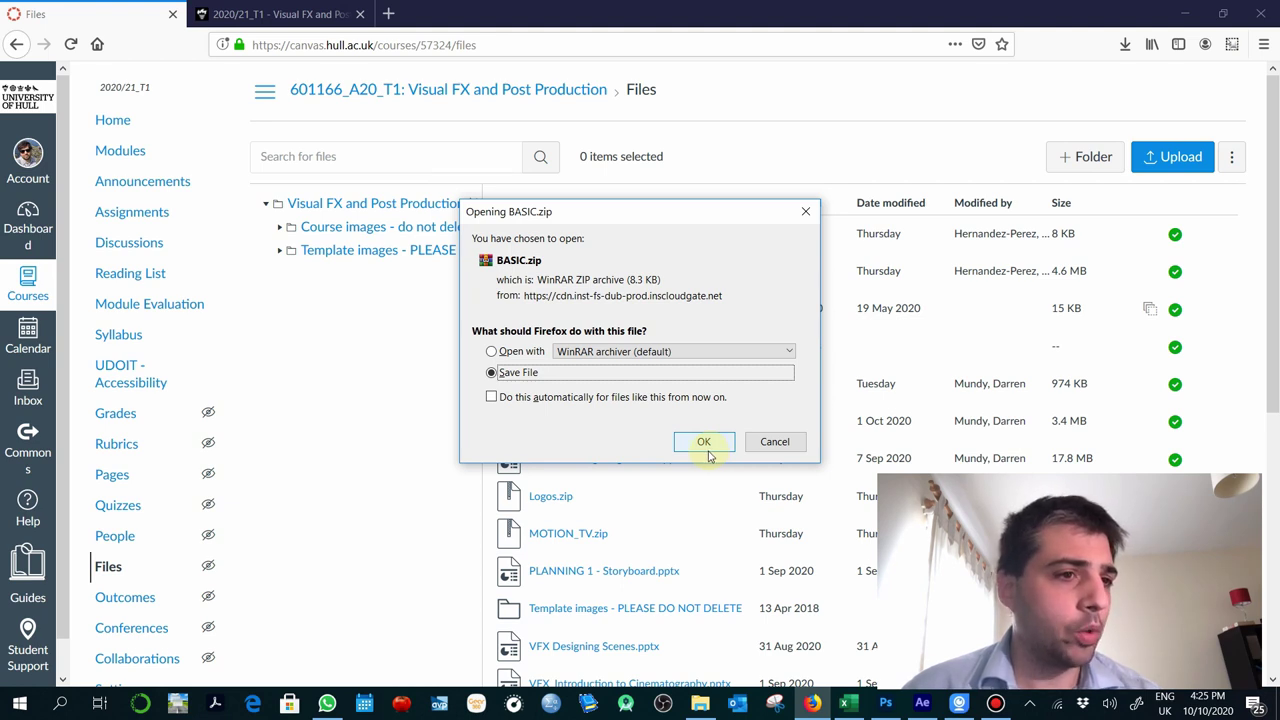
{"action": "left_click", "coordinate": [718, 450]}
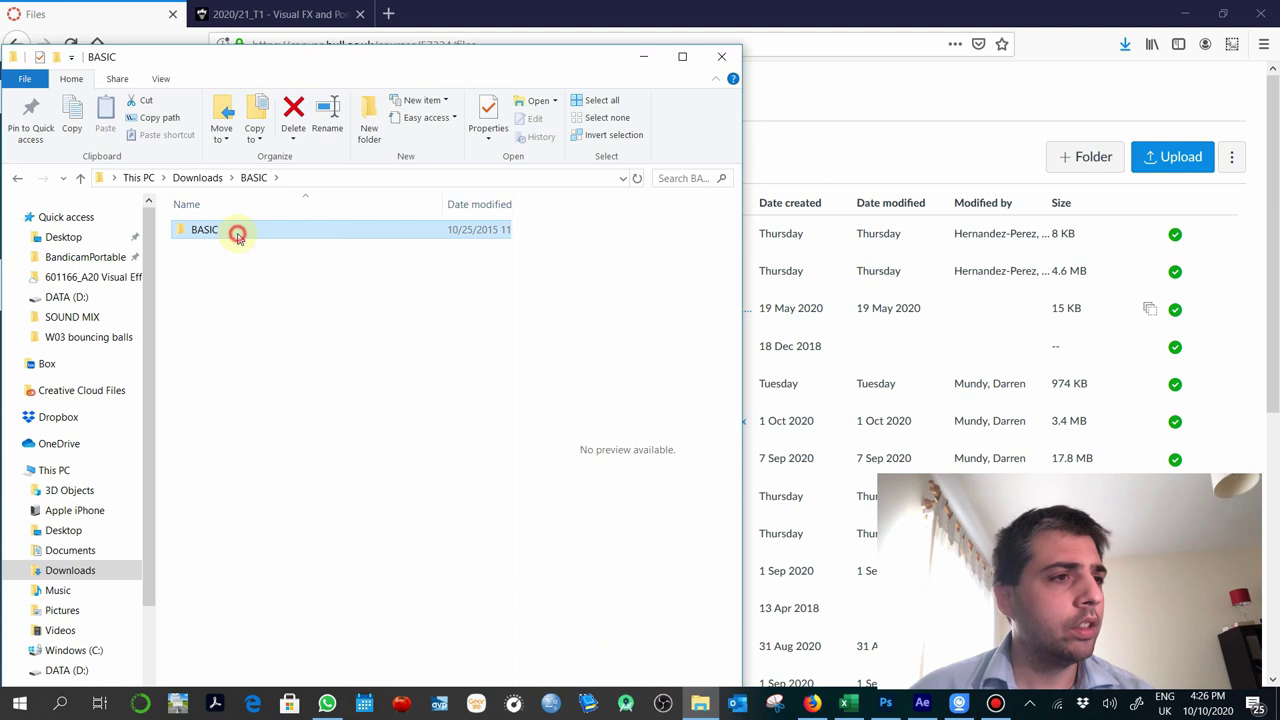
{"action": "left_click", "coordinate": [237, 229]}
Go into BASIC, then the inner BASIC folder, and open Keyframe_Basics.aep in After Effects
{"action": "left_click", "coordinate": [266, 280]}
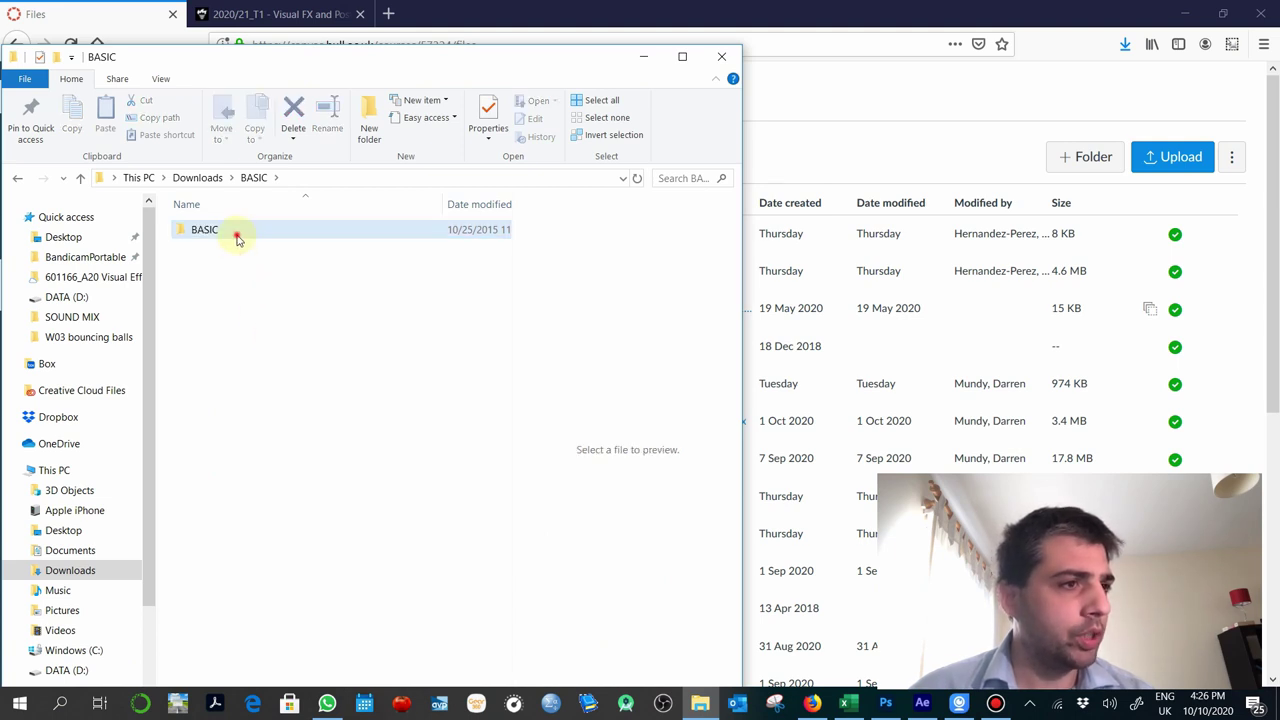
{"action": "double_click", "coordinate": [237, 232]}
{"action": "double_click", "coordinate": [240, 232]}
{"action": "left_click", "coordinate": [266, 229]}
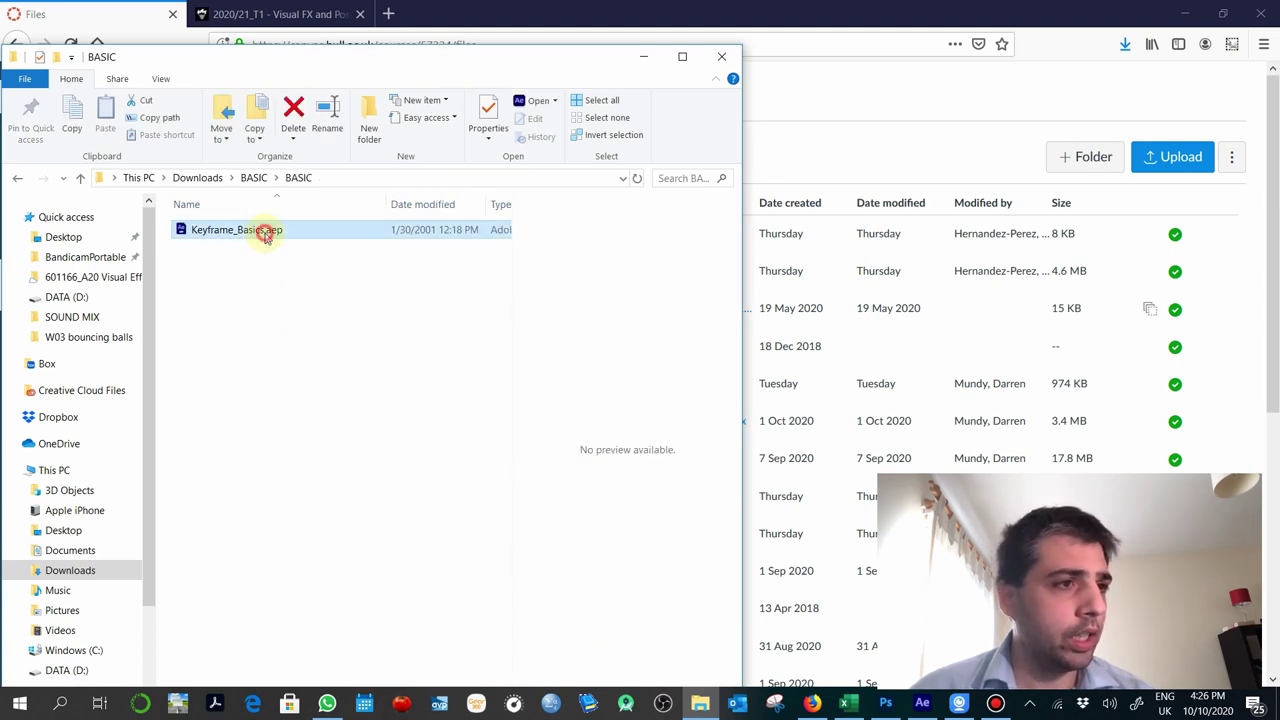
{"action": "left_click", "coordinate": [286, 329]}
{"action": "left_click", "coordinate": [274, 236]}
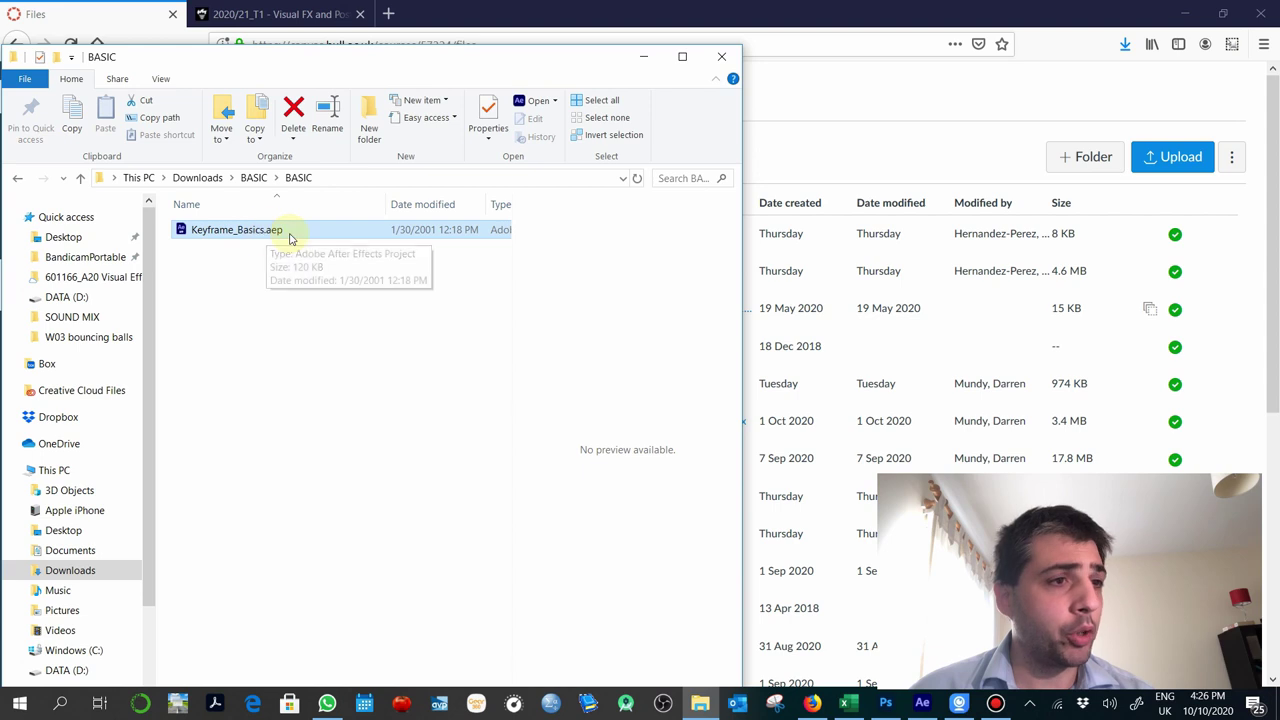
{"action": "double_click", "coordinate": [285, 233]}
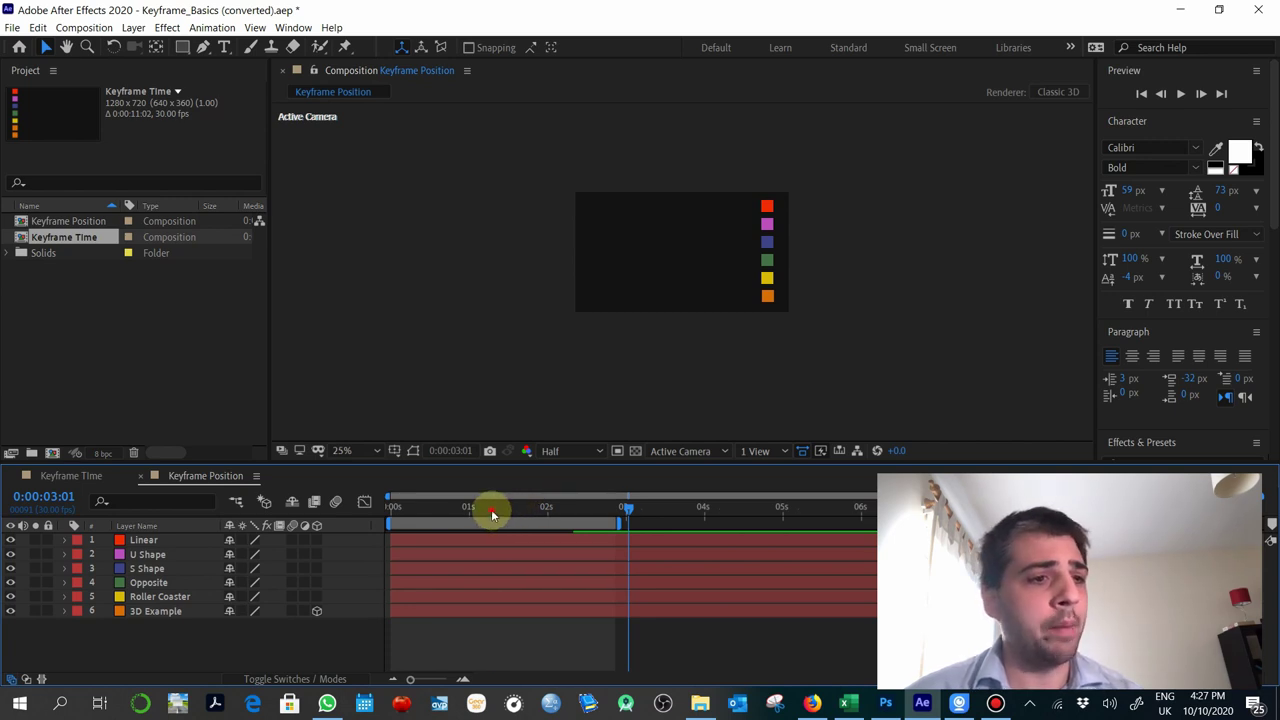
Scrub back near the start and preview the Keyframe Position animation once
{"action": "left_click_drag", "start_coordinate": [494, 512], "coordinate": [340, 517]}
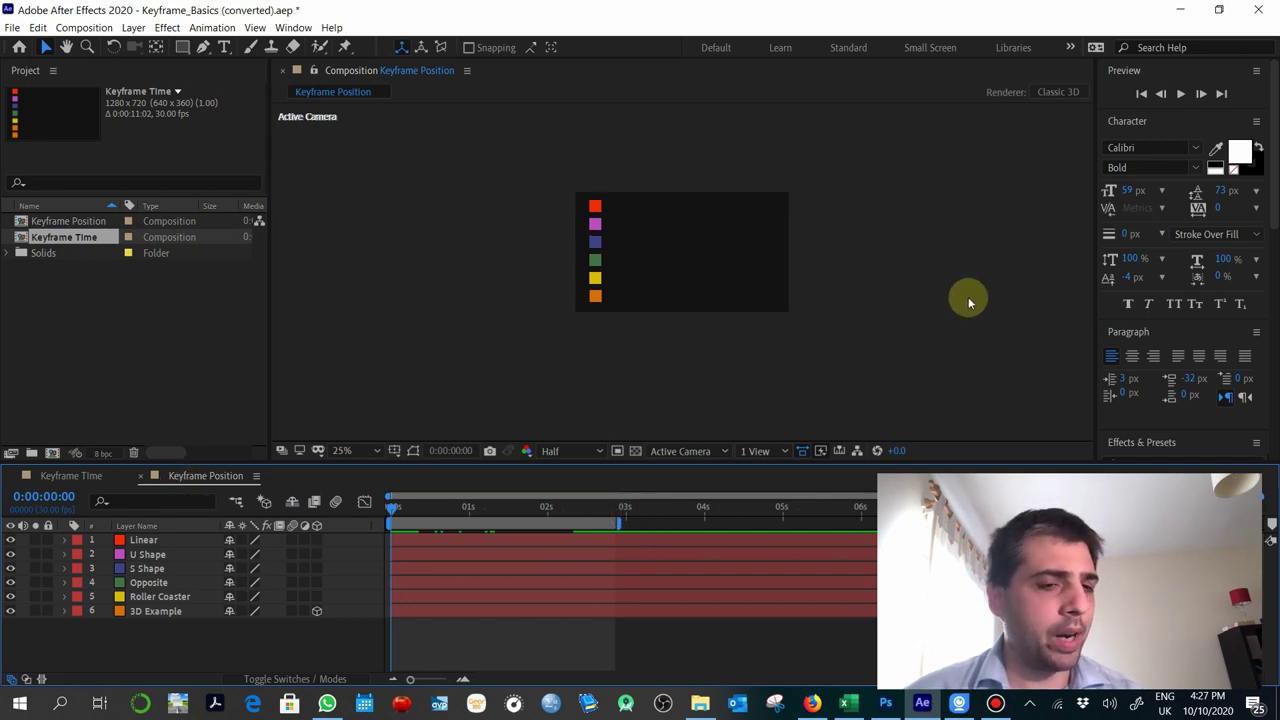
{"action": "key", "text": "space"}
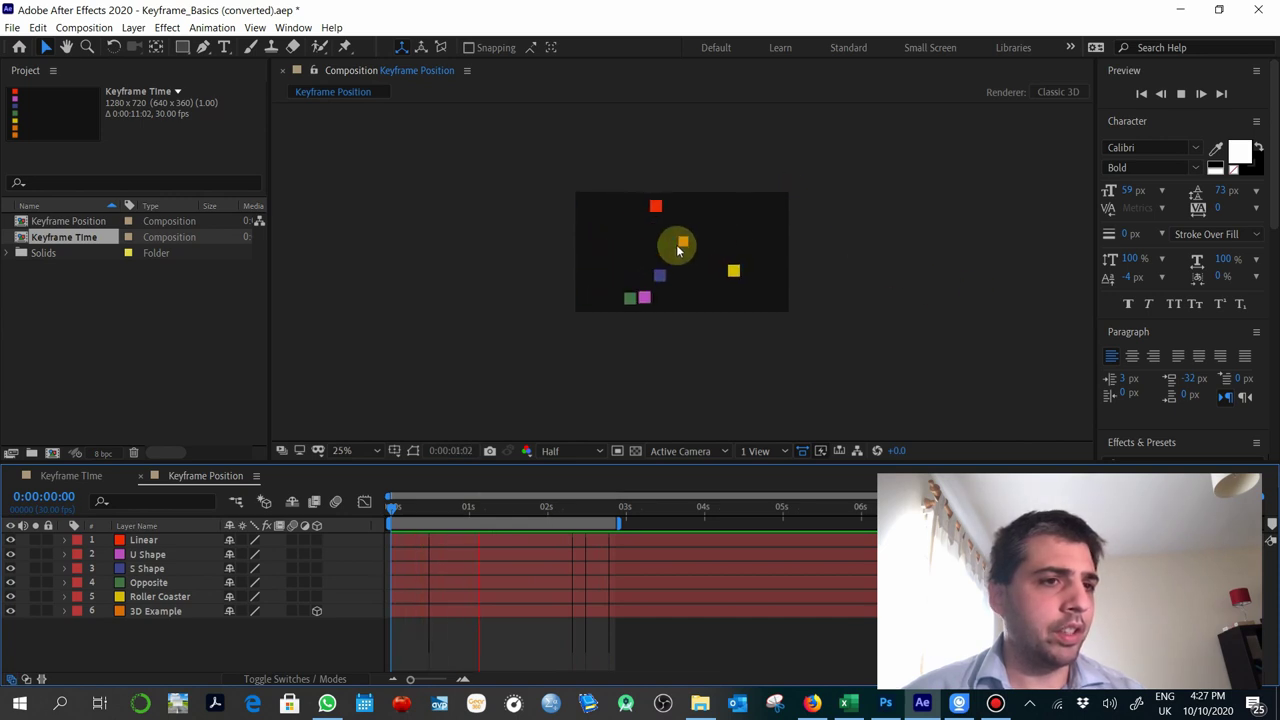
{"action": "key", "text": "space"}
Zoom the viewer to 50%, recentre the frame, replay from the first frame, and return to zero
{"action": "scroll", "coordinate": [670, 256], "scroll_direction": "up", "scroll_amount": 1}
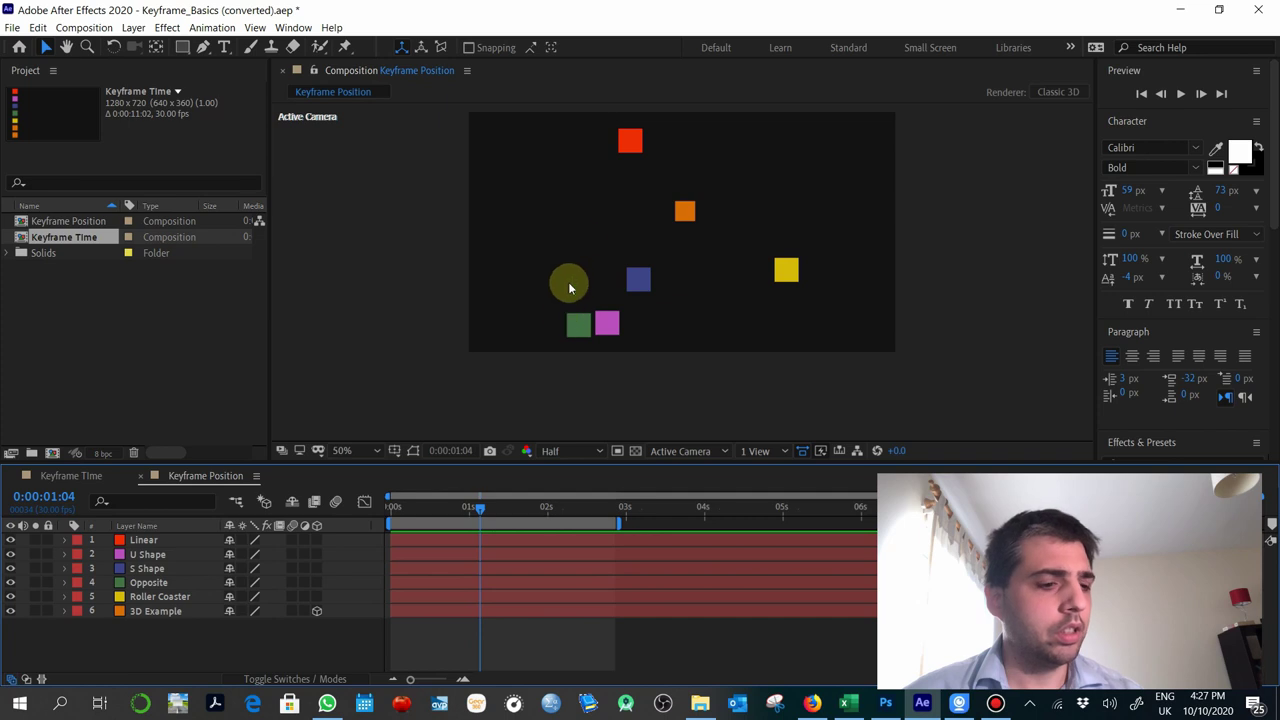
{"action": "left_click_drag", "start_coordinate": [571, 263], "coordinate": [544, 257]}
{"action": "key", "text": "v"}
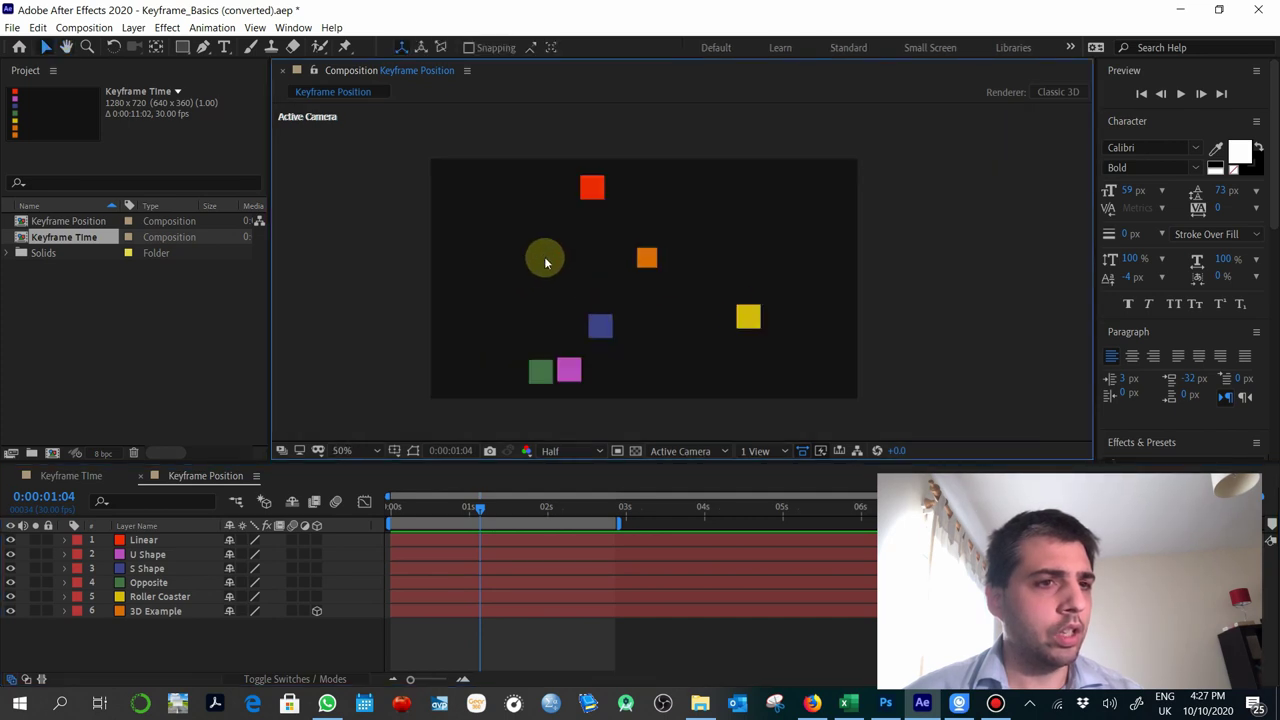
{"action": "key", "text": "Home"}
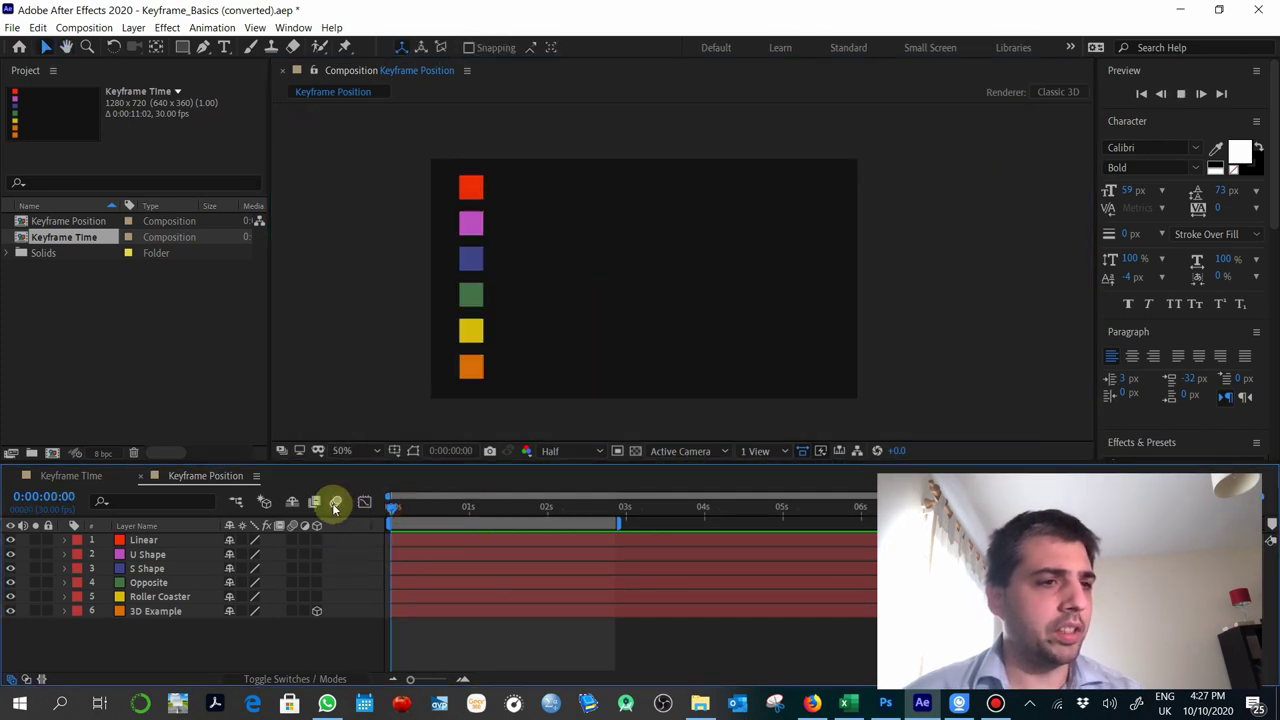
{"action": "key", "text": "space"}
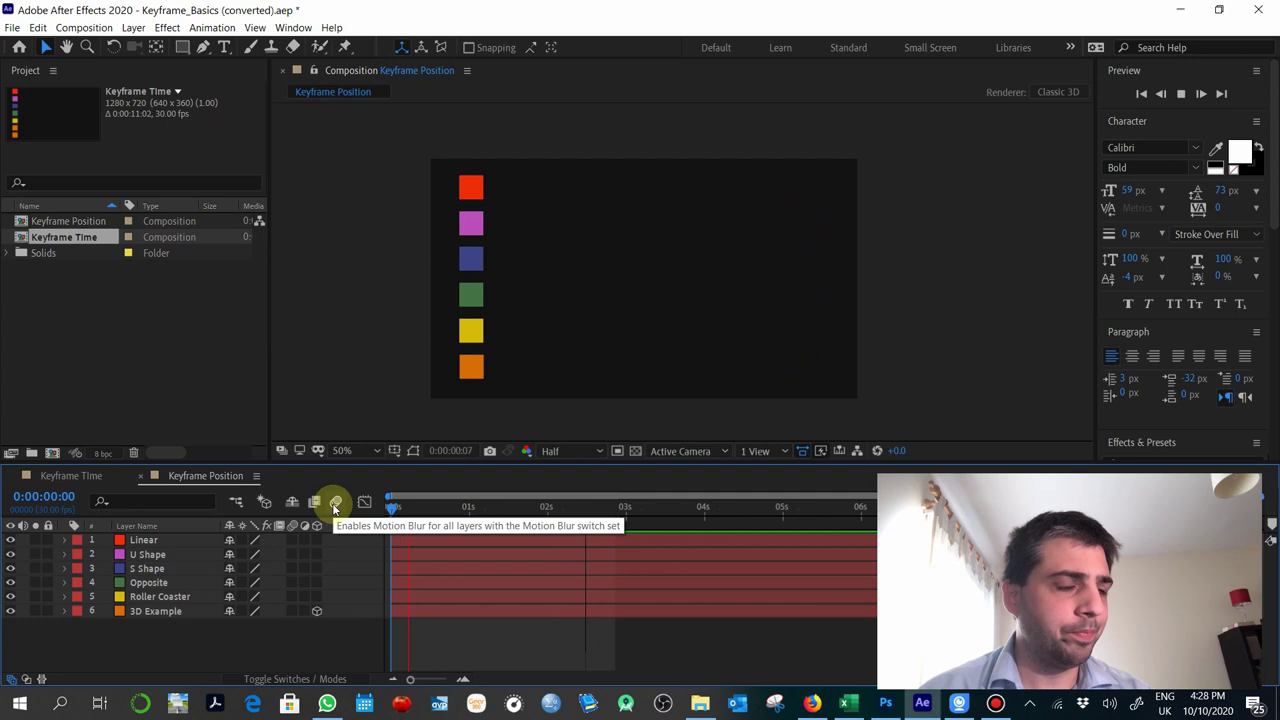
{"action": "key", "text": "space"}
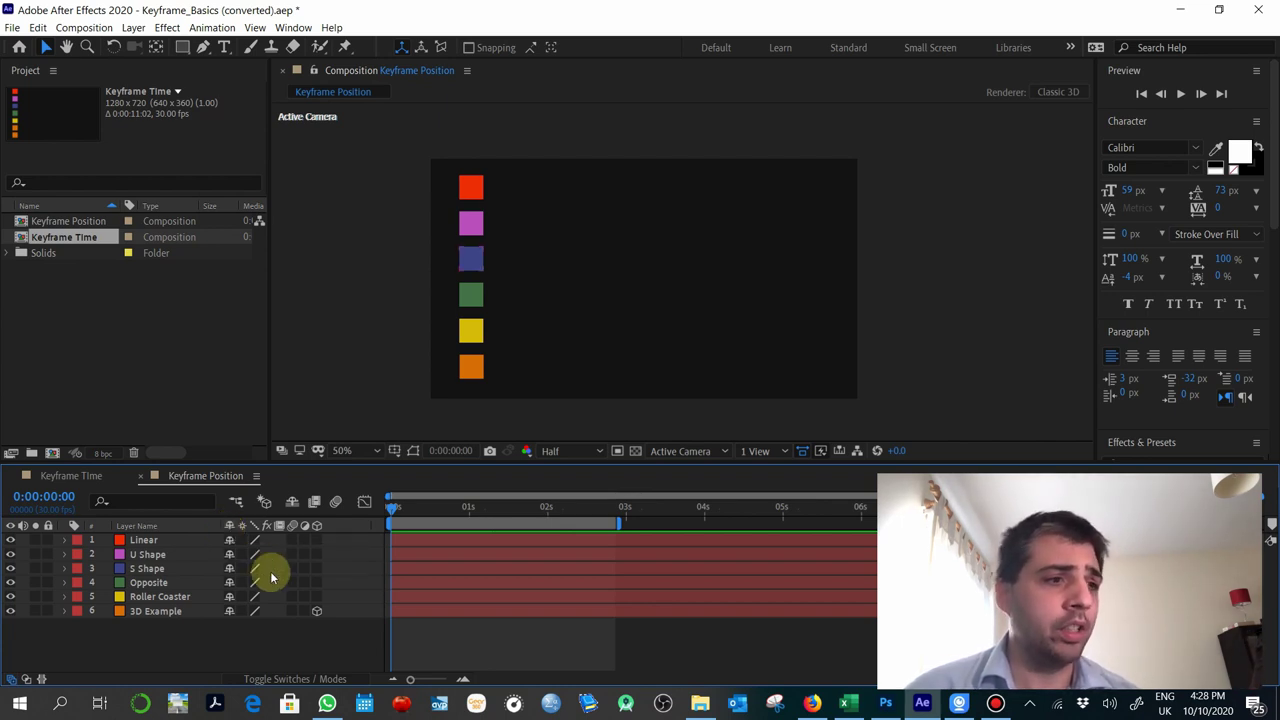
{"action": "mouse_move", "coordinate": [450, 517]}
{"action": "left_mouse_down"}
{"action": "mouse_move", "coordinate": [380, 508]}
{"action": "mouse_move", "coordinate": [616, 496]}
{"action": "mouse_move", "coordinate": [533, 504]}
{"action": "mouse_move", "coordinate": [586, 505]}
{"action": "mouse_move", "coordinate": [609, 523]}
{"action": "mouse_move", "coordinate": [334, 511]}
{"action": "left_mouse_up"}
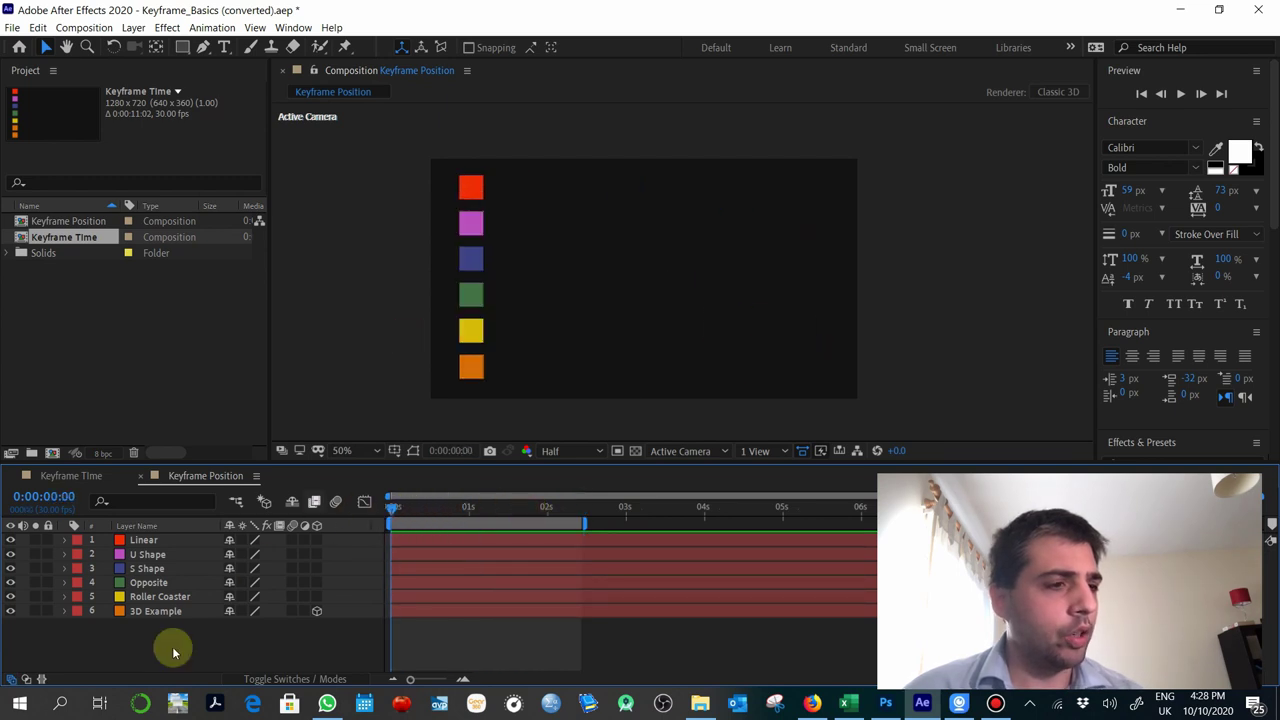
Show the motion paths of the Linear, U Shape, S Shape and Opposite squares in turn
{"action": "left_click", "coordinate": [155, 541]}
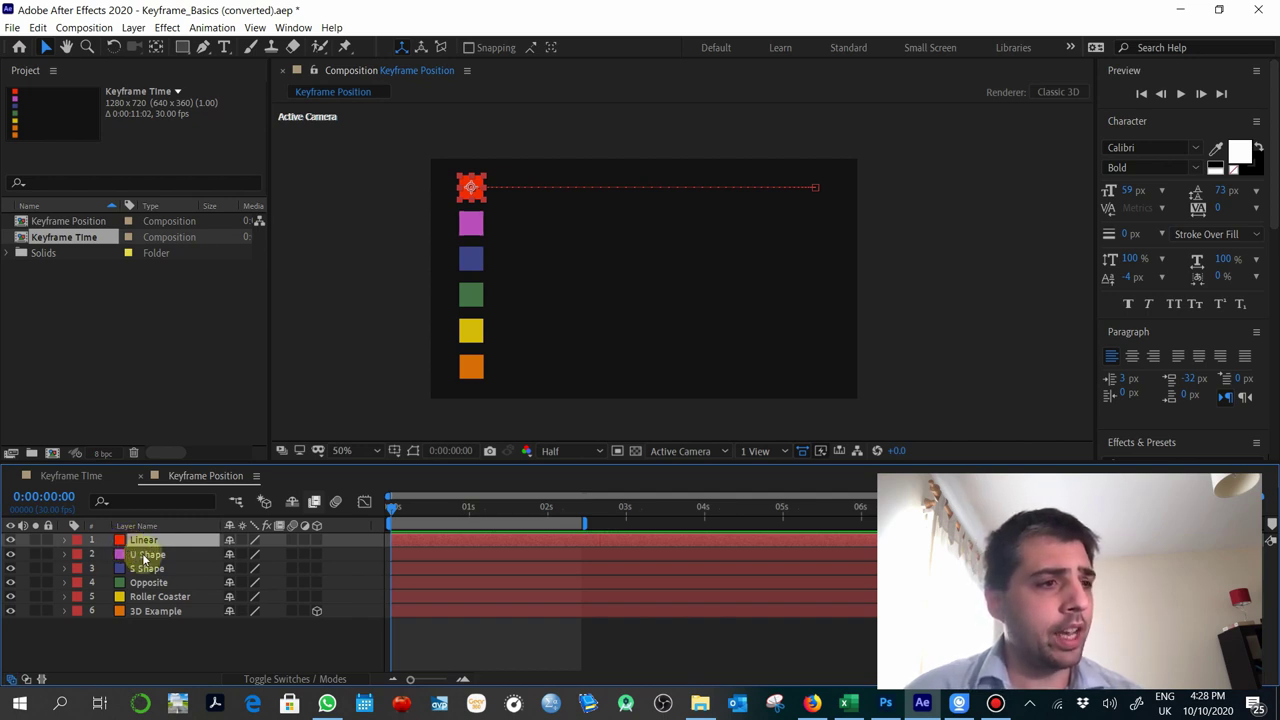
{"action": "left_click", "coordinate": [144, 556]}
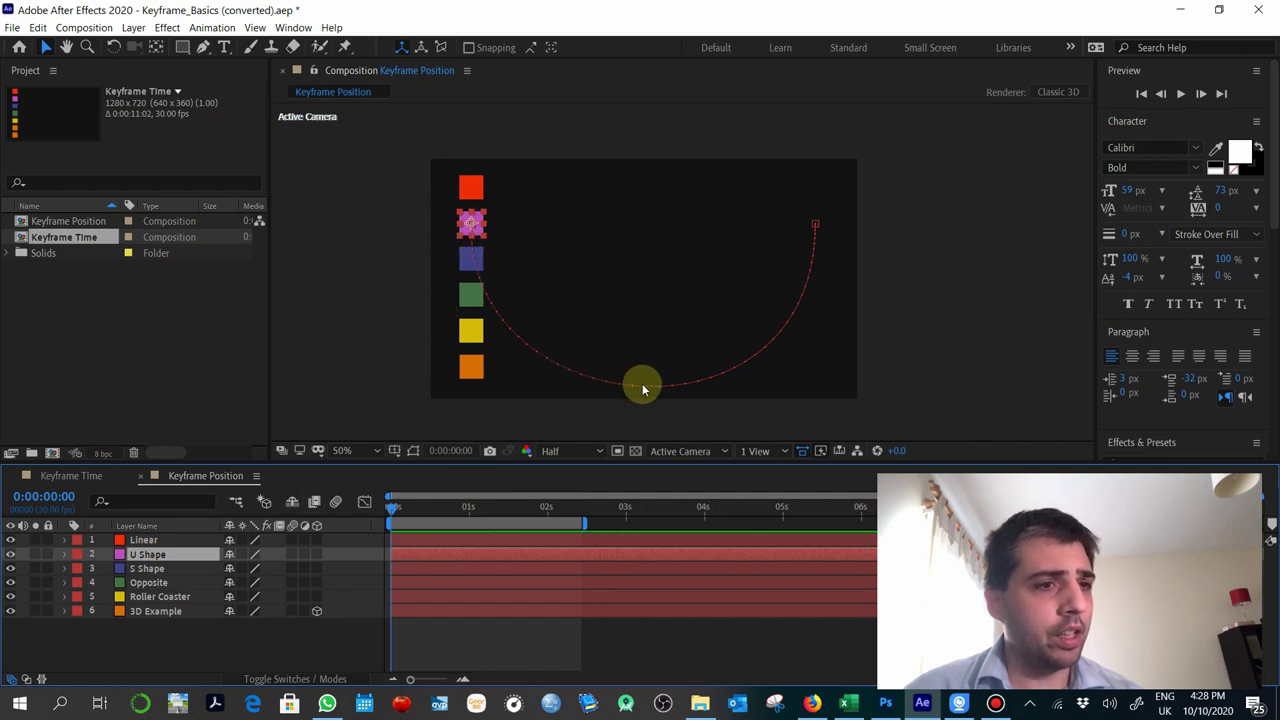
{"action": "left_click", "coordinate": [150, 569]}
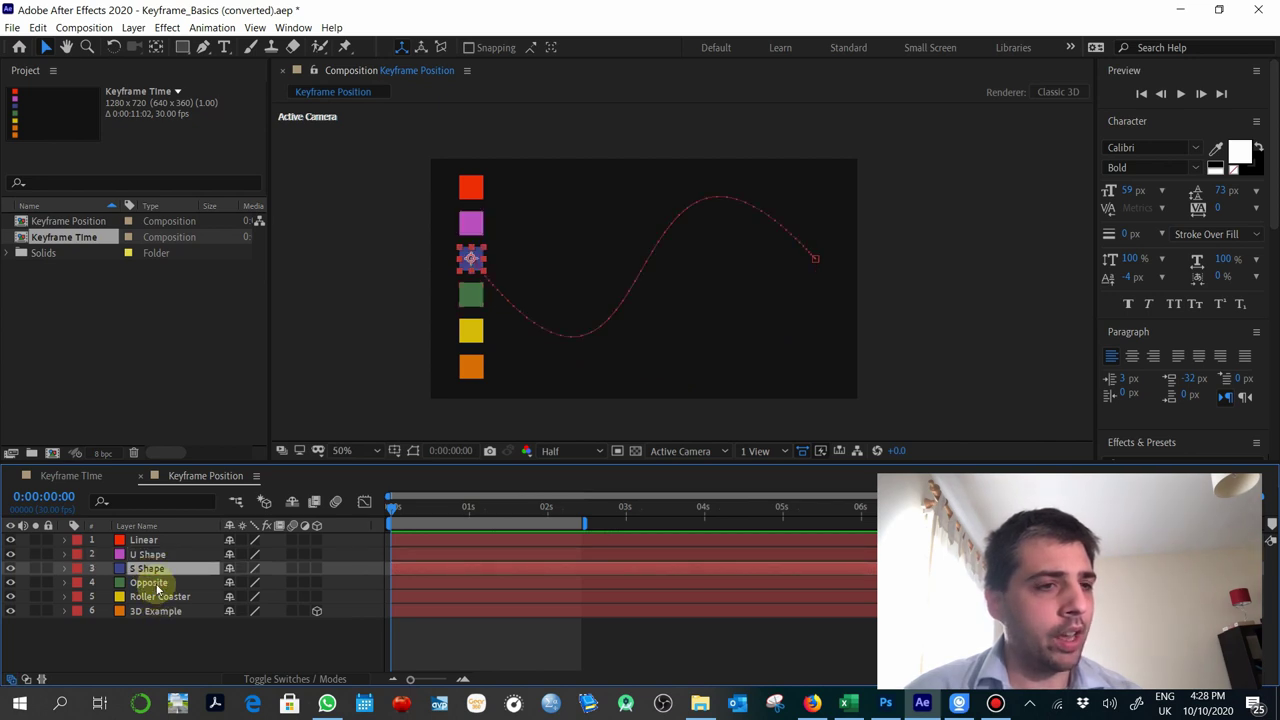
{"action": "left_click", "coordinate": [150, 583]}
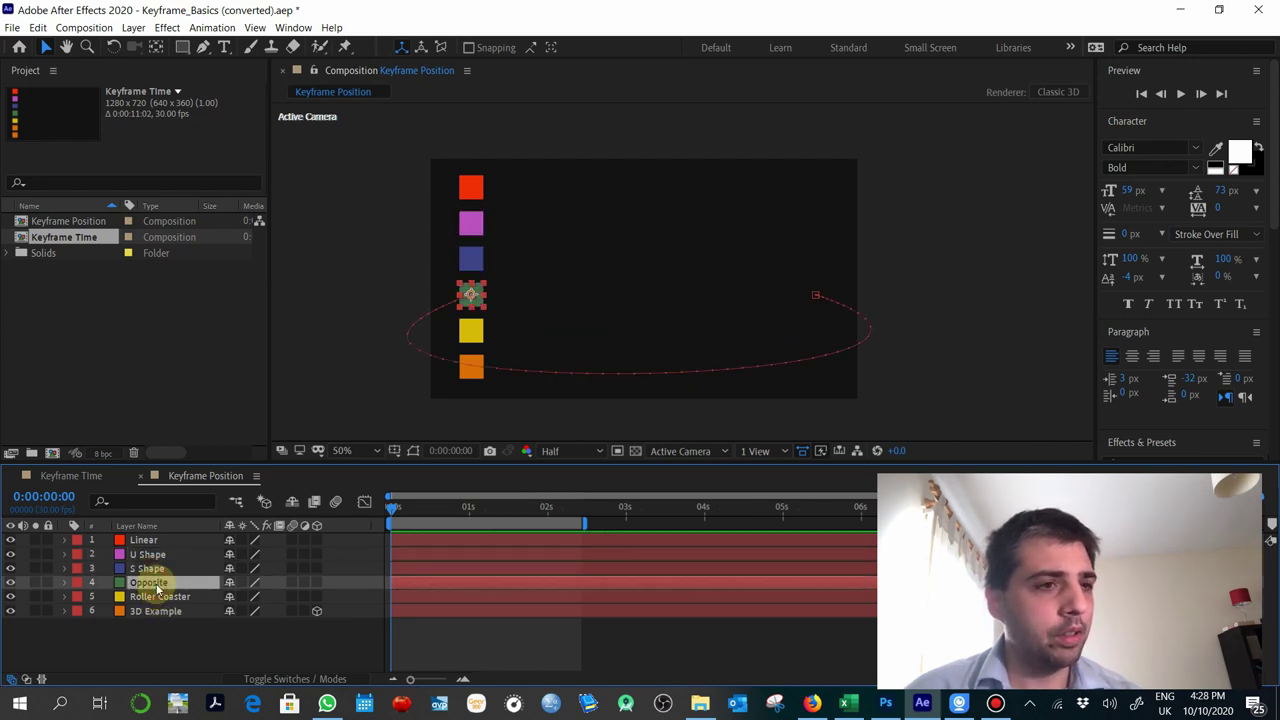
Show the Roller Coaster and 3D Example paths and reveal 3D Example's Position keyframes
{"action": "left_click", "coordinate": [157, 598]}
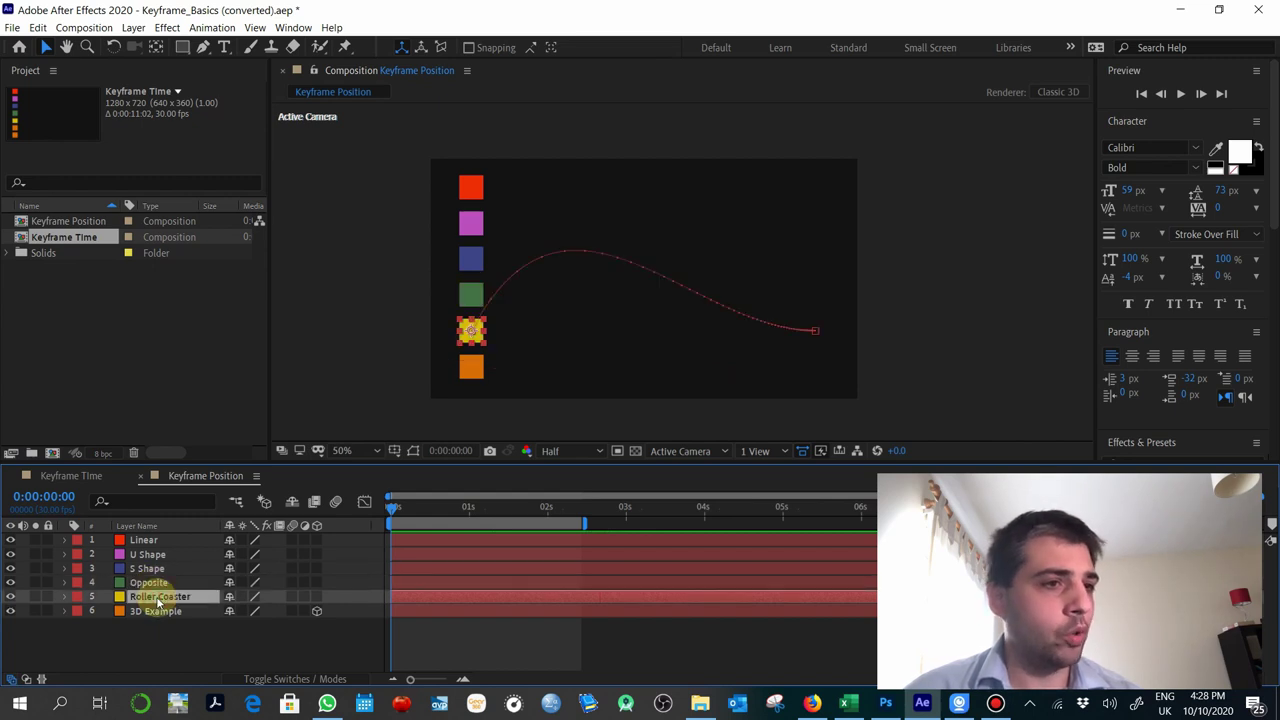
{"action": "left_click", "coordinate": [166, 612]}
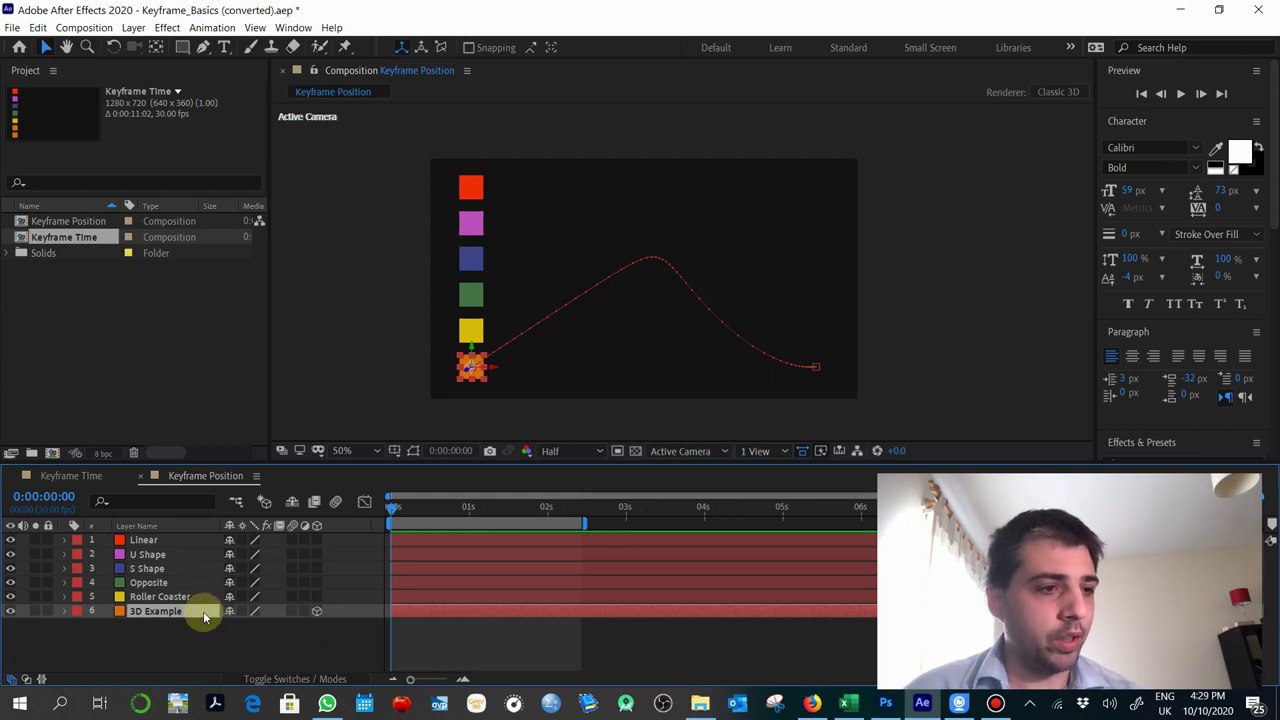
{"action": "key", "text": "p"}
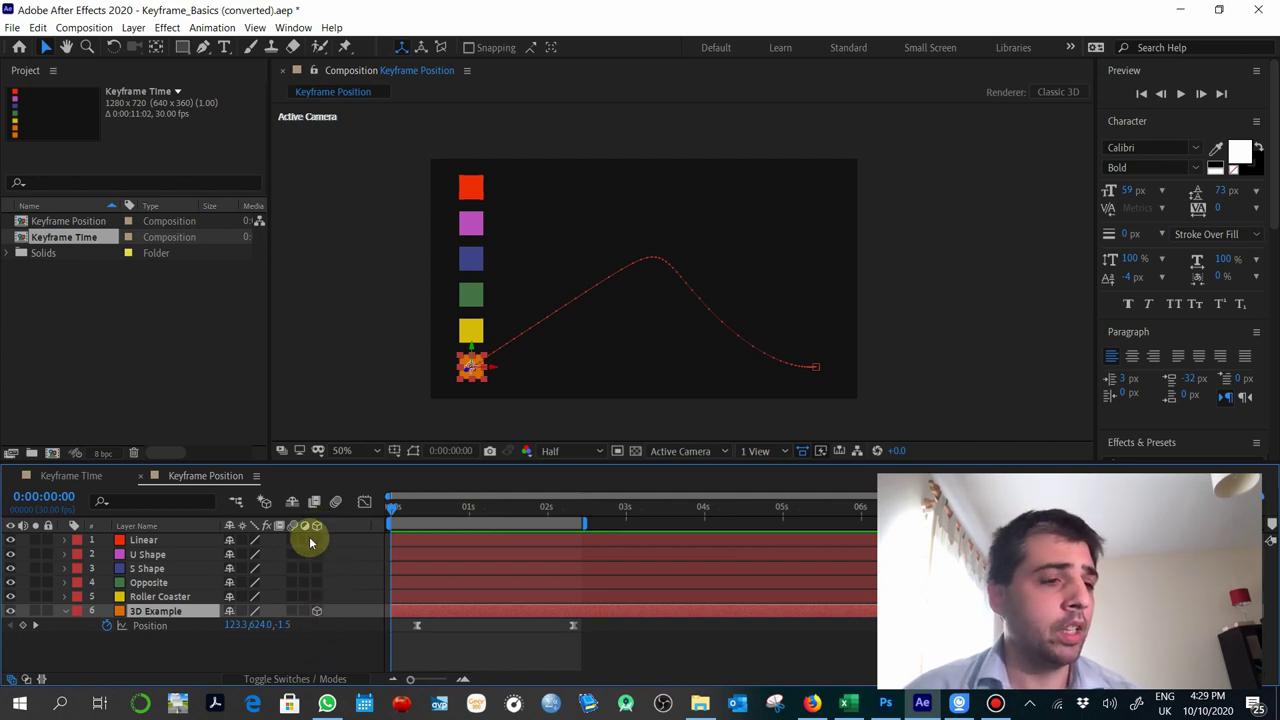
{"action": "left_click", "coordinate": [76, 243]}
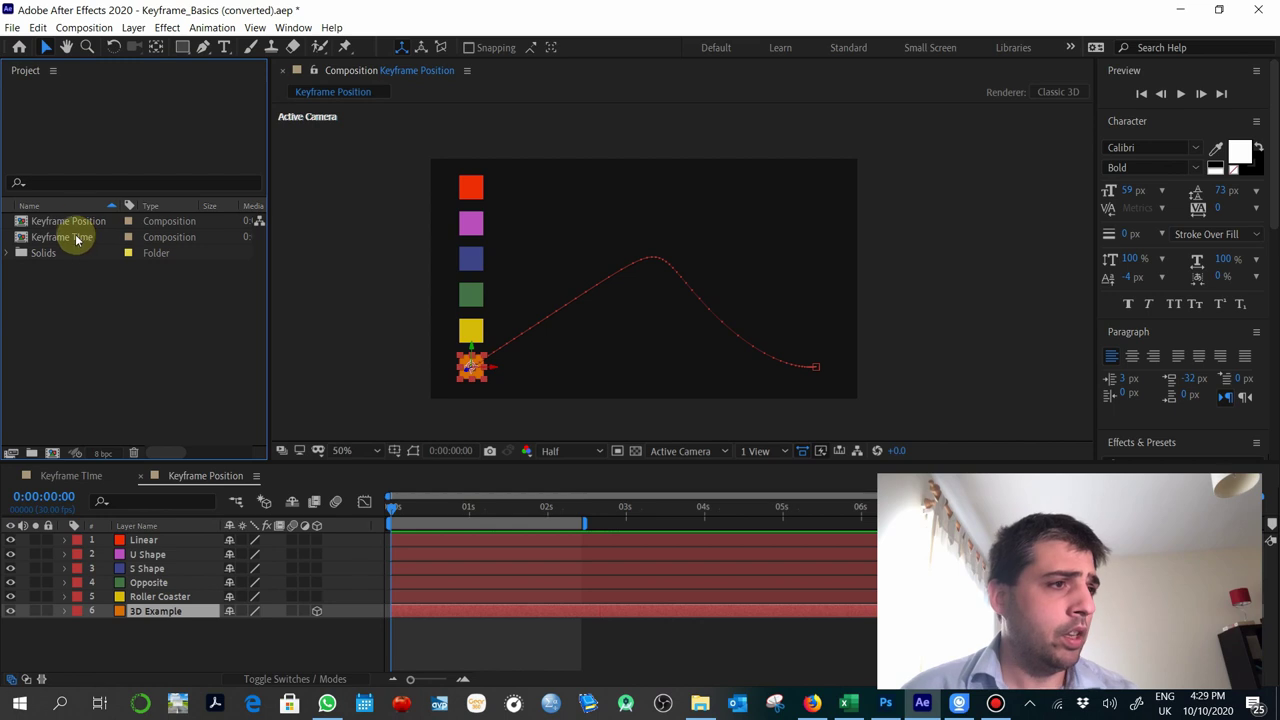
Duplicate the Keyframe Position composition with Ctrl+D
{"action": "left_click", "coordinate": [76, 224]}
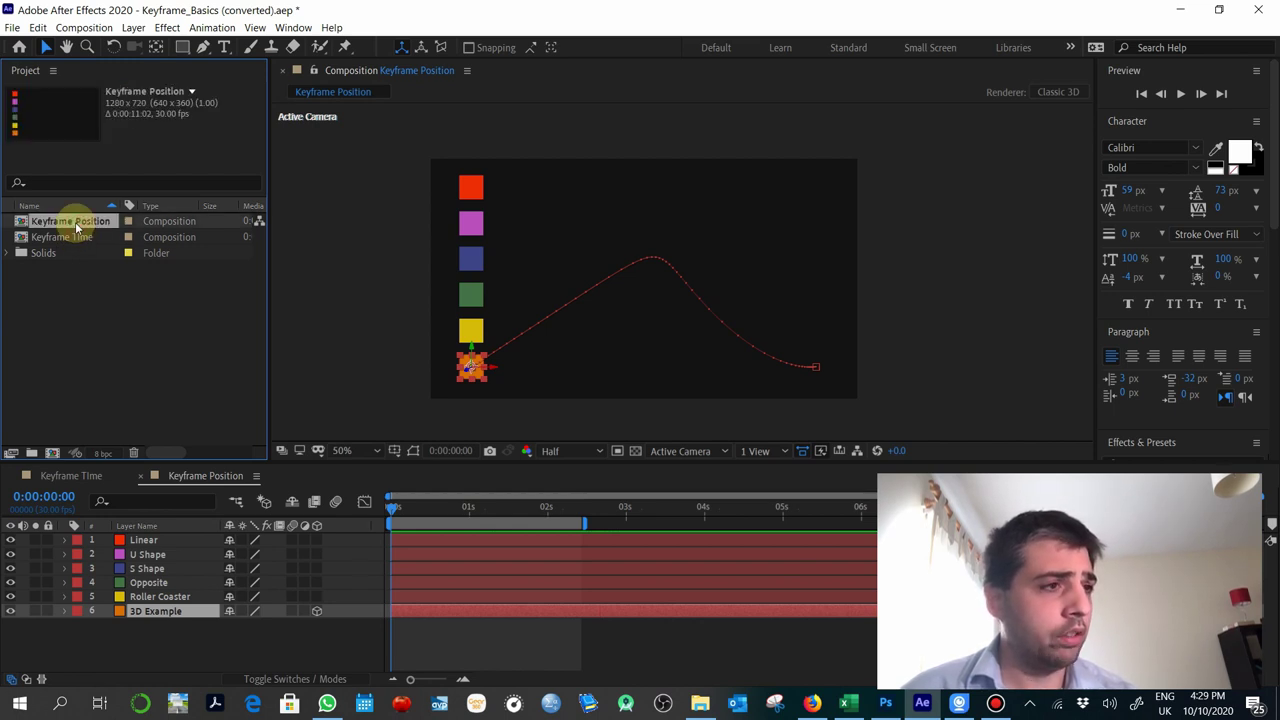
{"action": "right_click", "coordinate": [85, 223]}
{"action": "left_click", "coordinate": [80, 223]}
{"action": "left_click", "coordinate": [38, 28]}
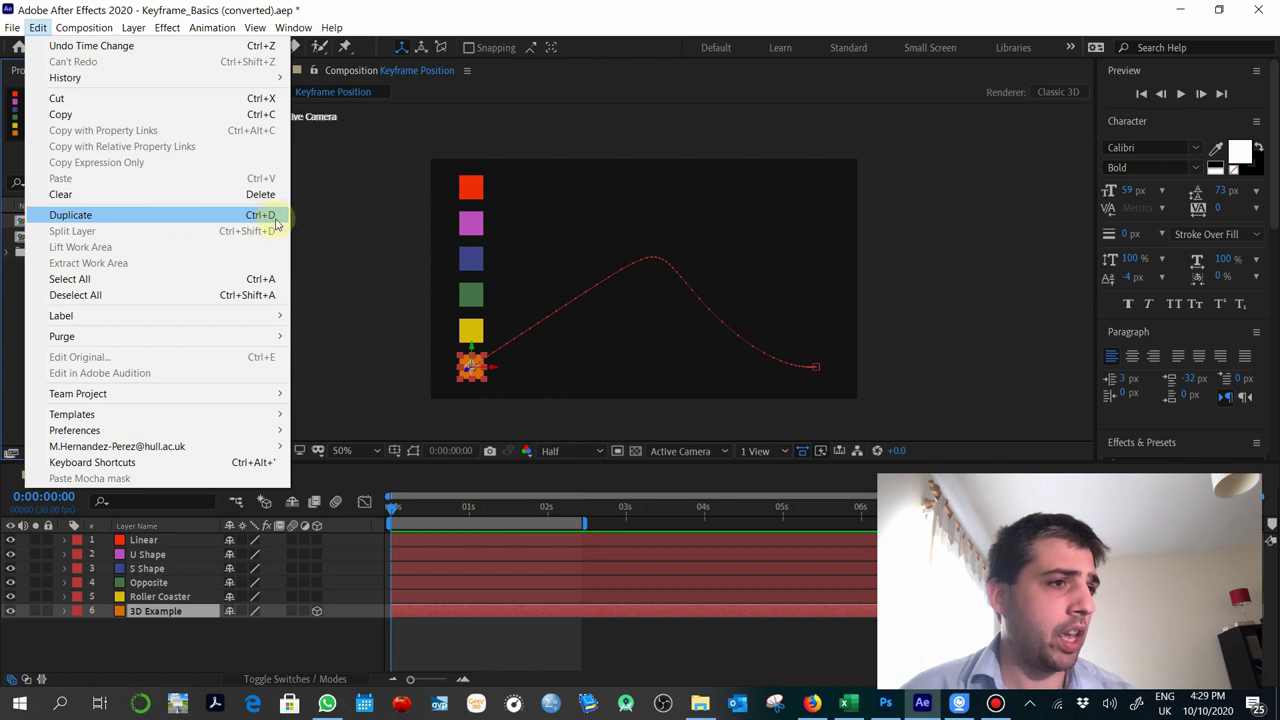
{"action": "left_click", "coordinate": [329, 217]}
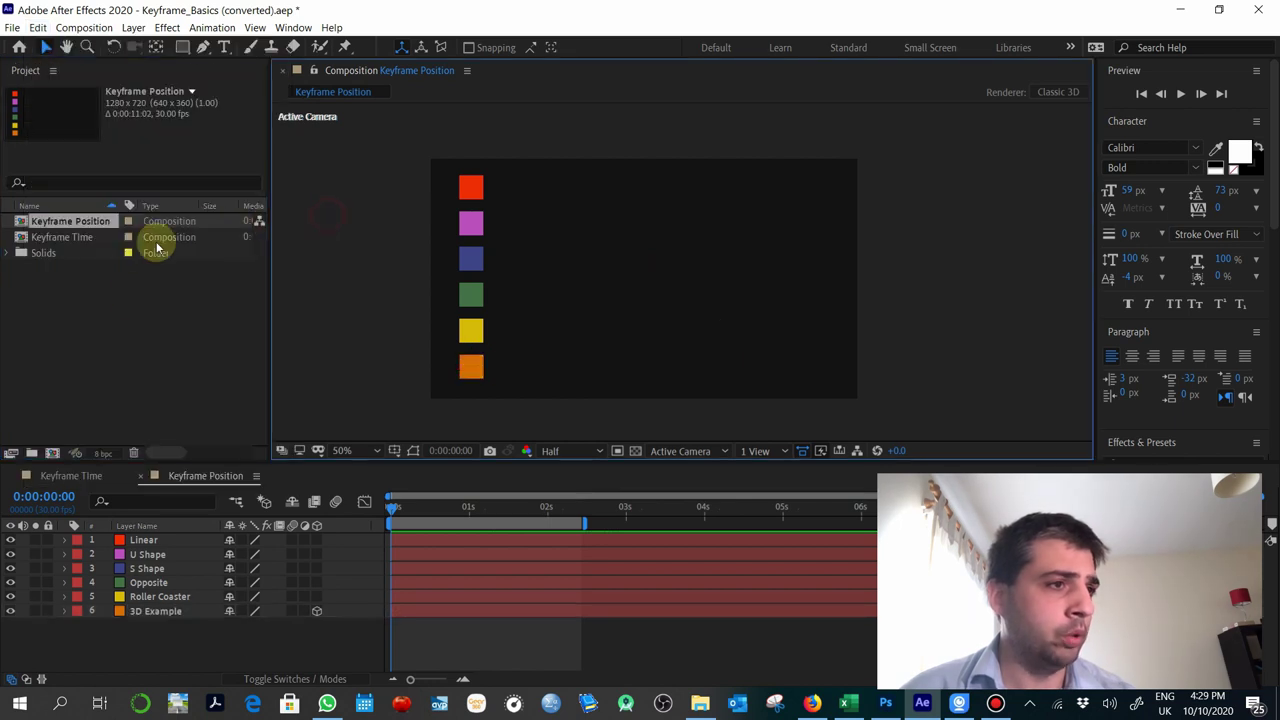
{"action": "left_click", "coordinate": [105, 224]}
{"action": "key", "text": "ctrl+d"}
Open Keyframe Position 2 and delete layers U Shape through 3D Example, keeping only Linear
{"action": "left_click", "coordinate": [86, 300]}
{"action": "left_click", "coordinate": [117, 240]}
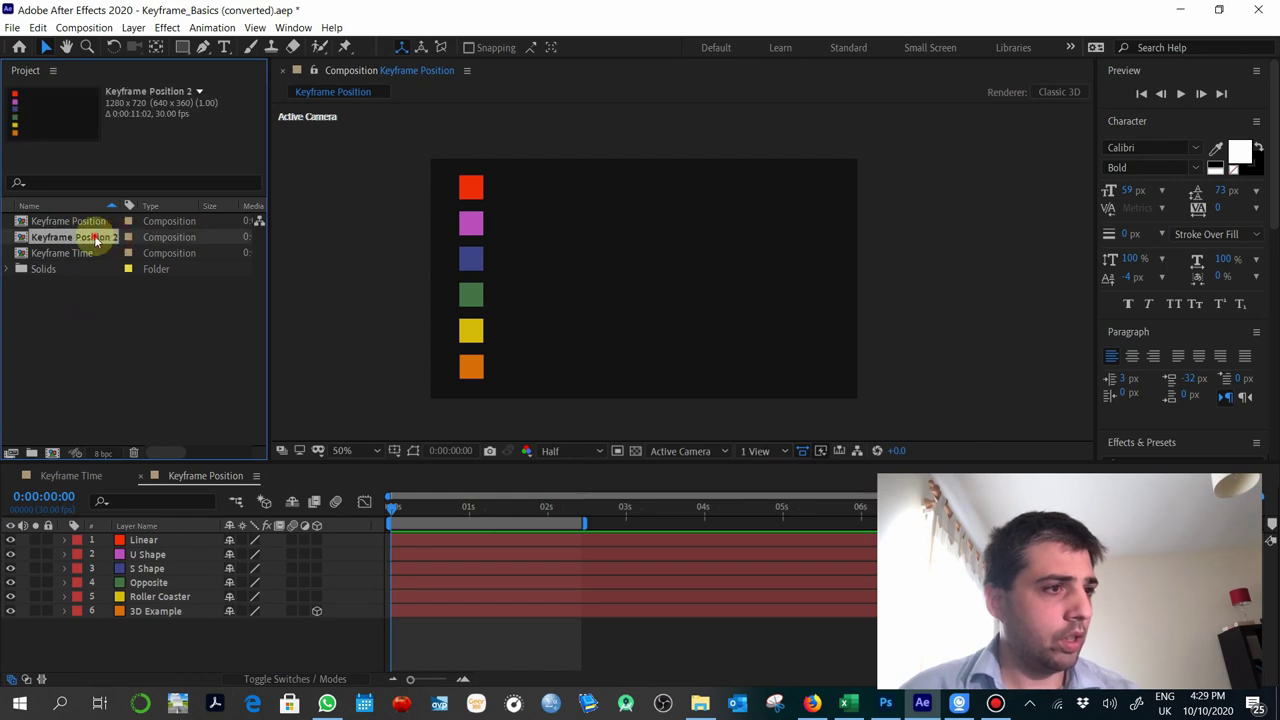
{"action": "double_click", "coordinate": [91, 237]}
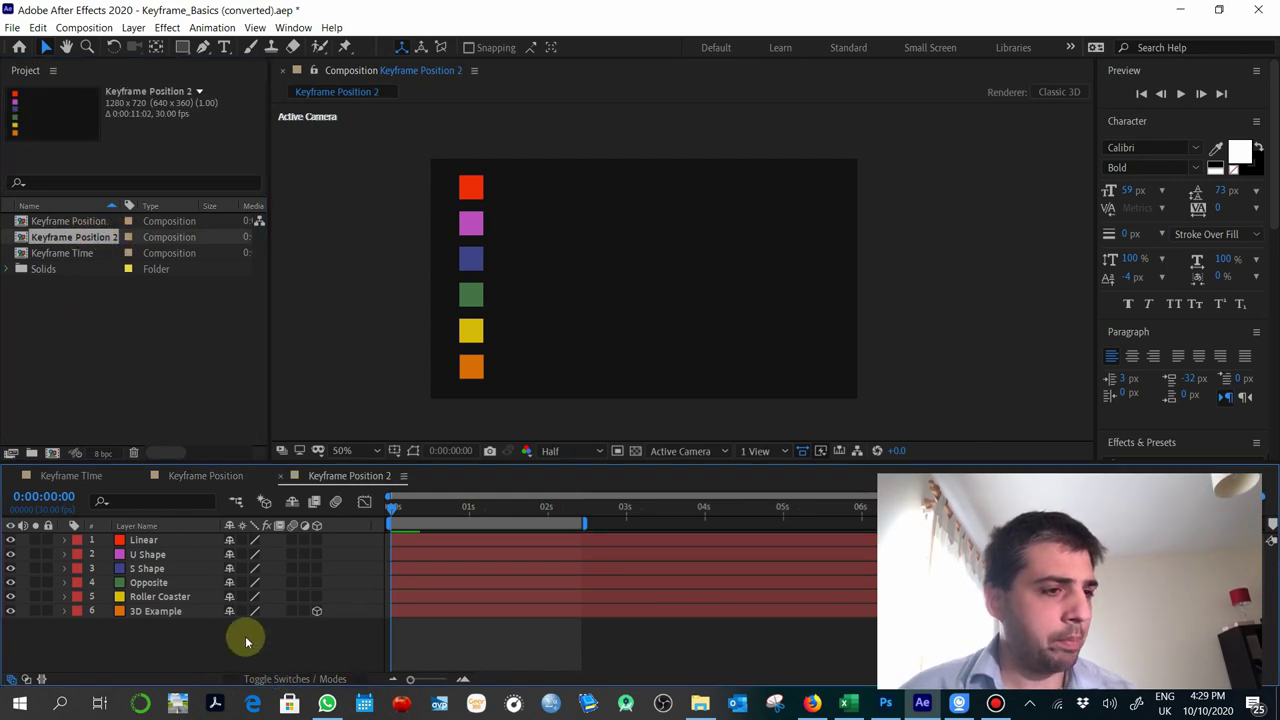
{"action": "left_click", "coordinate": [158, 555]}
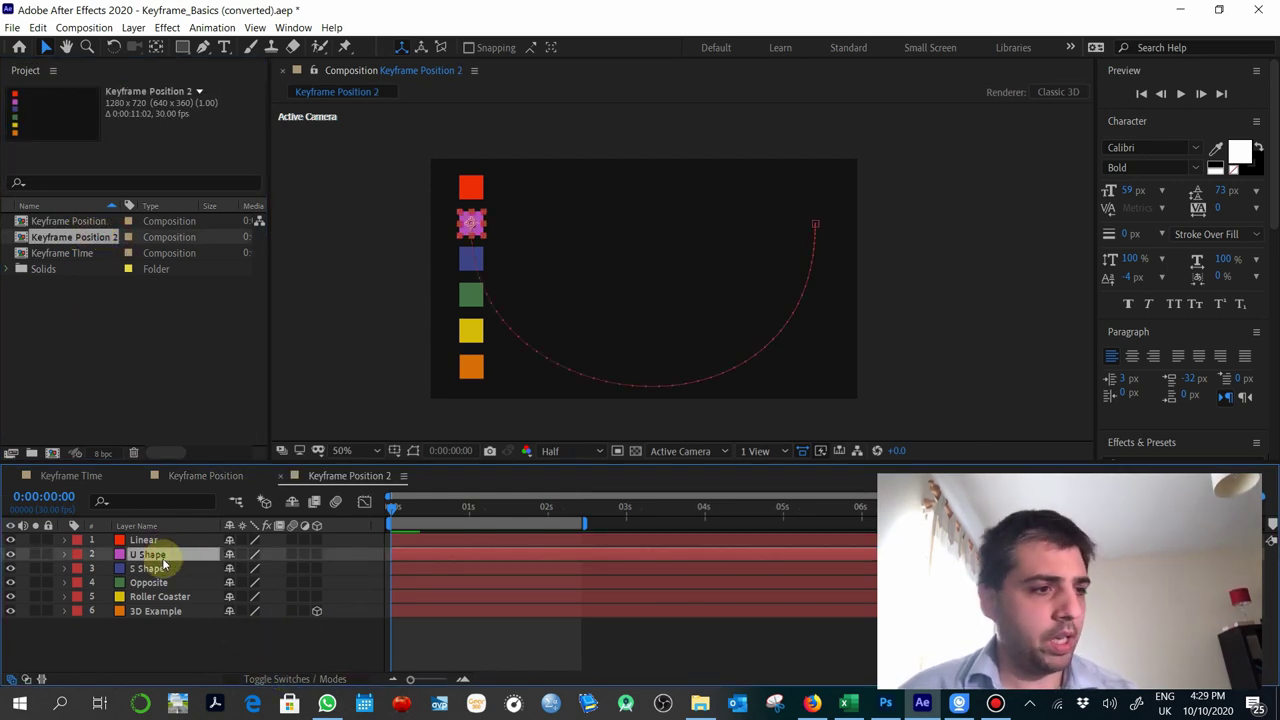
{"action": "left_click", "coordinate": [170, 611], "text": "shift"}
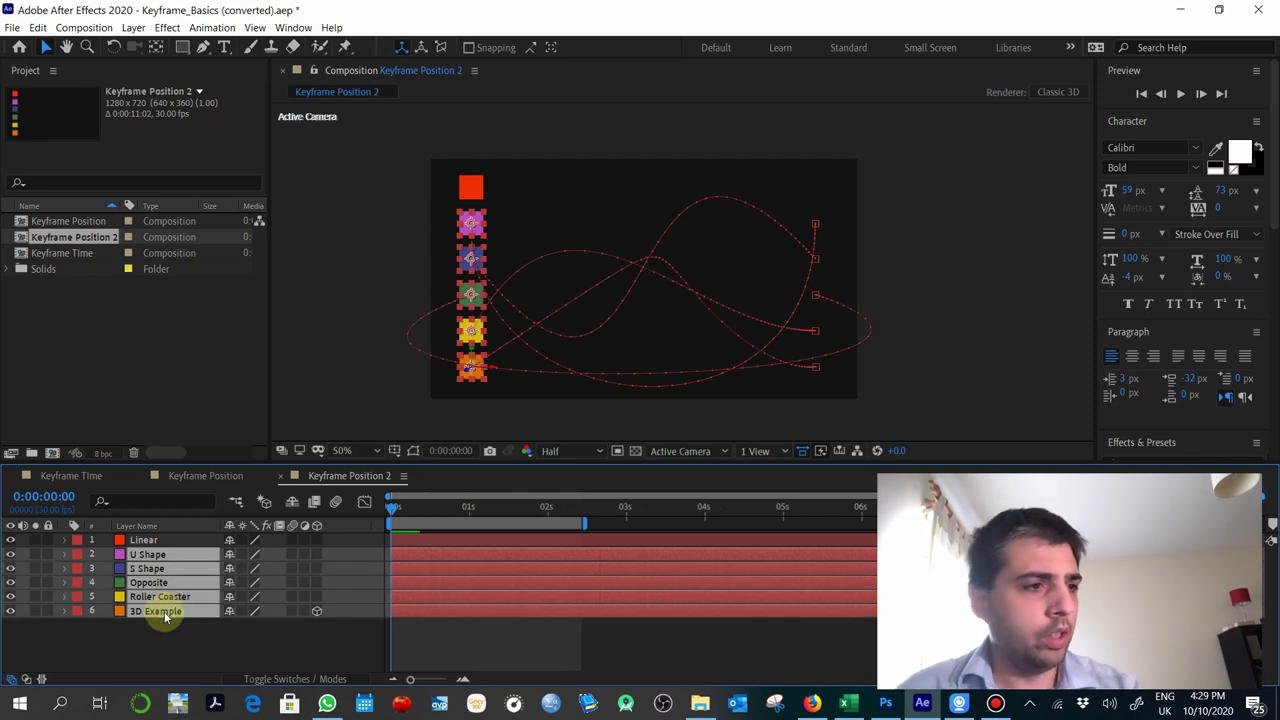
{"action": "left_click", "coordinate": [11, 556]}
{"action": "left_click", "coordinate": [11, 556]}
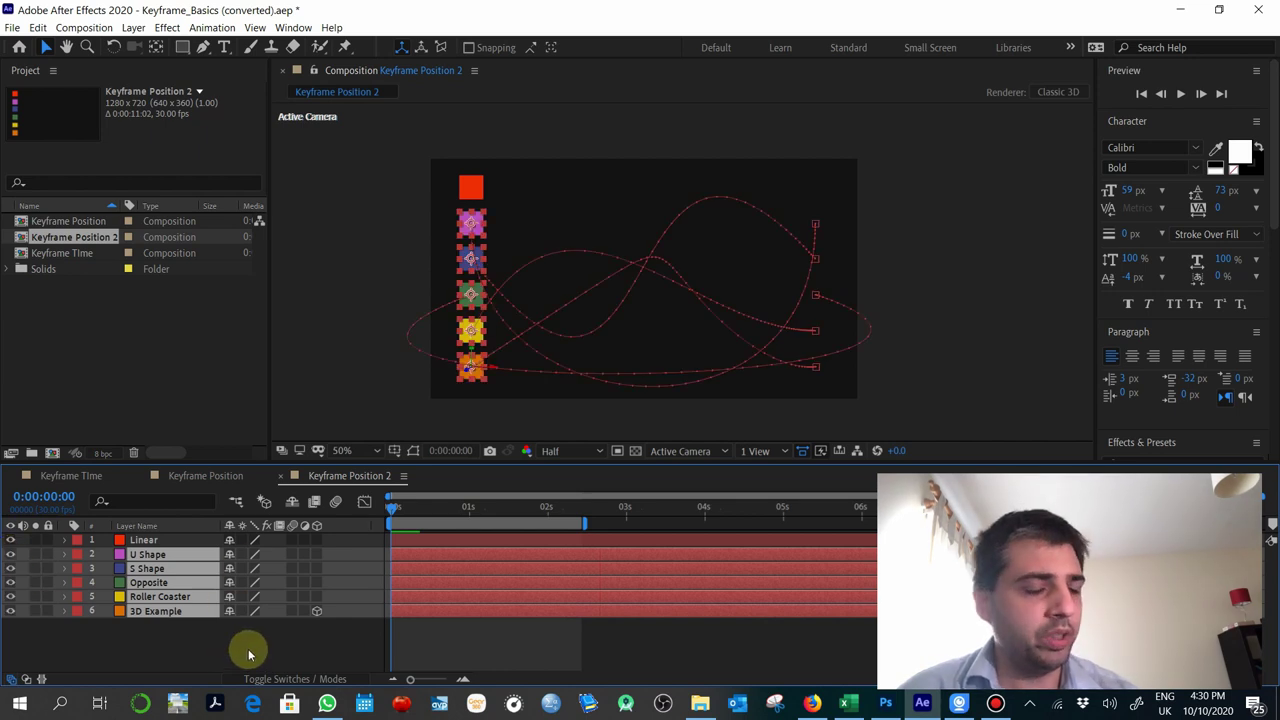
{"action": "key", "text": "Delete"}
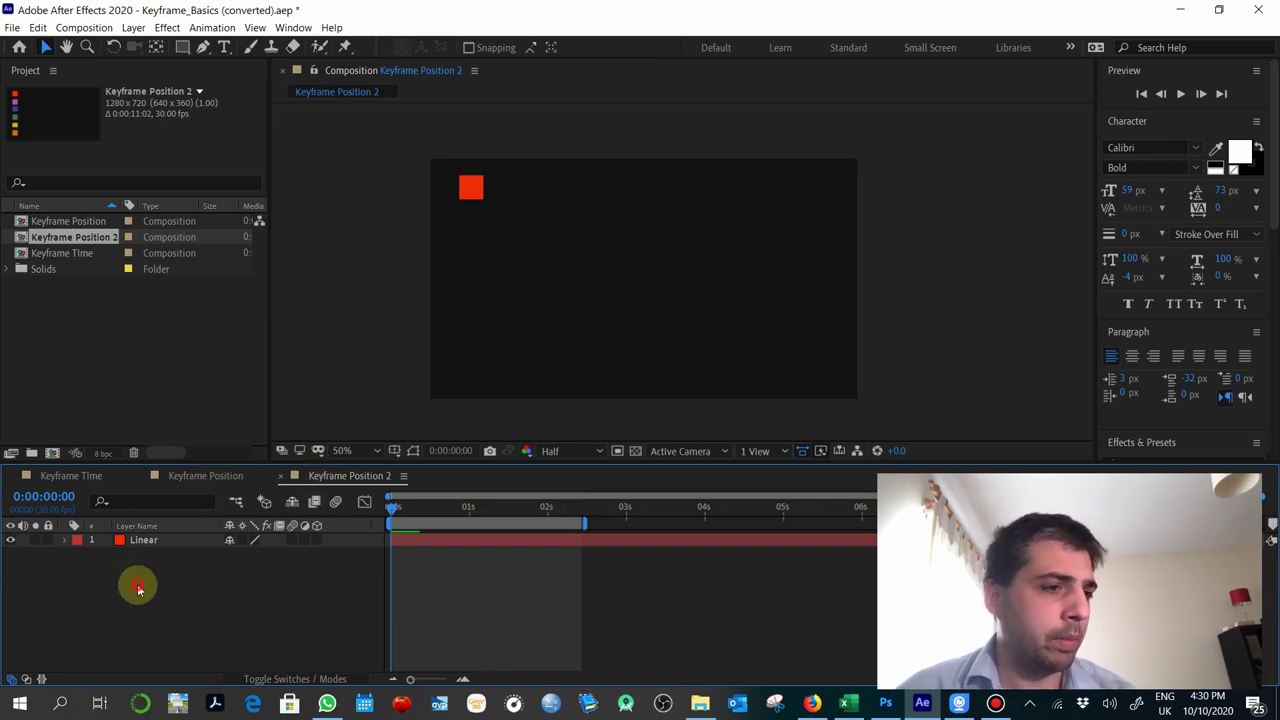
Reveal Linear's Transform properties and enlarge the red square to about 20% scale
{"action": "left_click", "coordinate": [133, 541]}
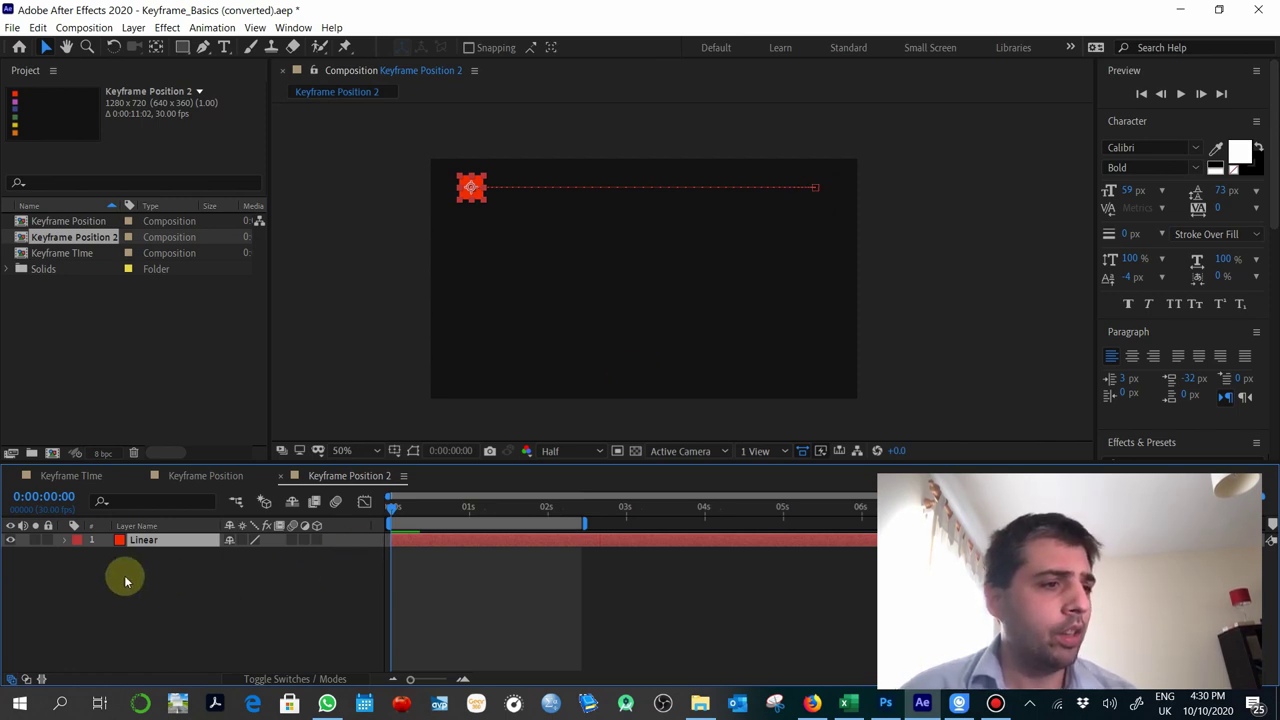
{"action": "left_click", "coordinate": [70, 540]}
{"action": "left_click", "coordinate": [80, 557]}
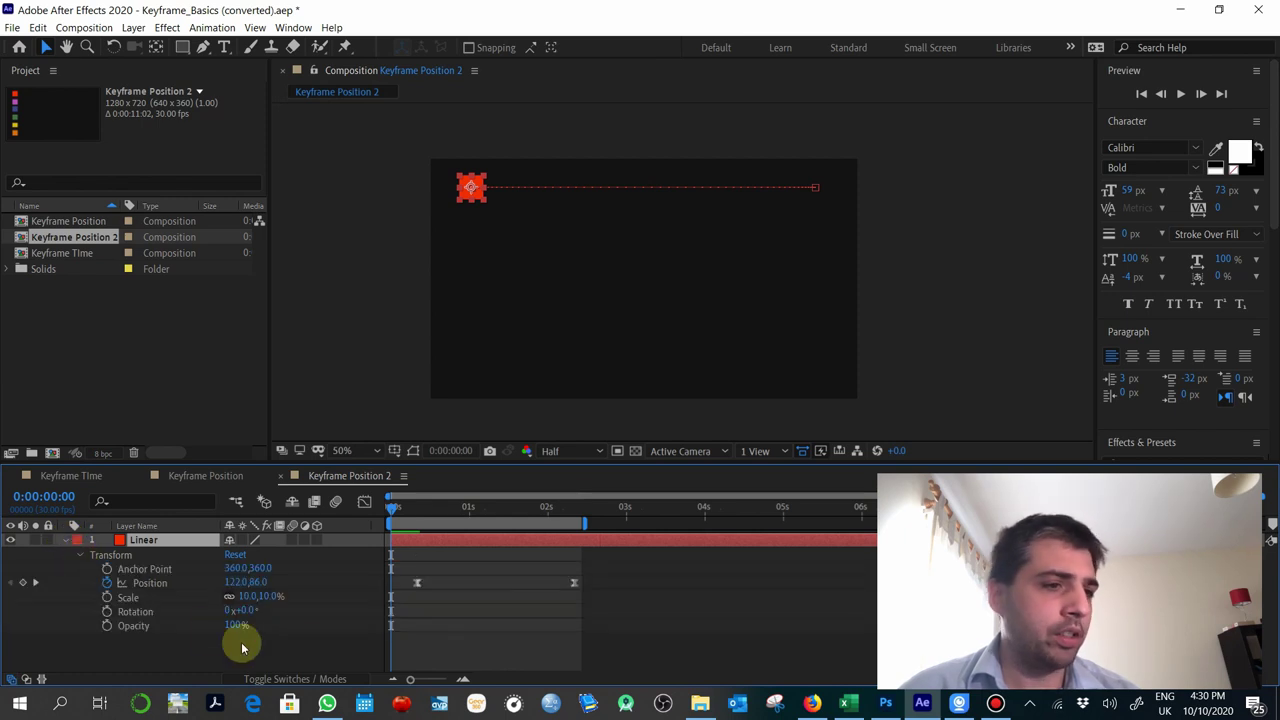
{"action": "left_click_drag", "start_coordinate": [437, 508], "coordinate": [491, 506]}
{"action": "left_click", "coordinate": [628, 196]}
{"action": "left_click_drag", "start_coordinate": [628, 203], "coordinate": [546, 317]}
Add Position keyframes at 0:00:01:27 and 0:00:00:22 by moving the square, bending its path
{"action": "left_click", "coordinate": [540, 507]}
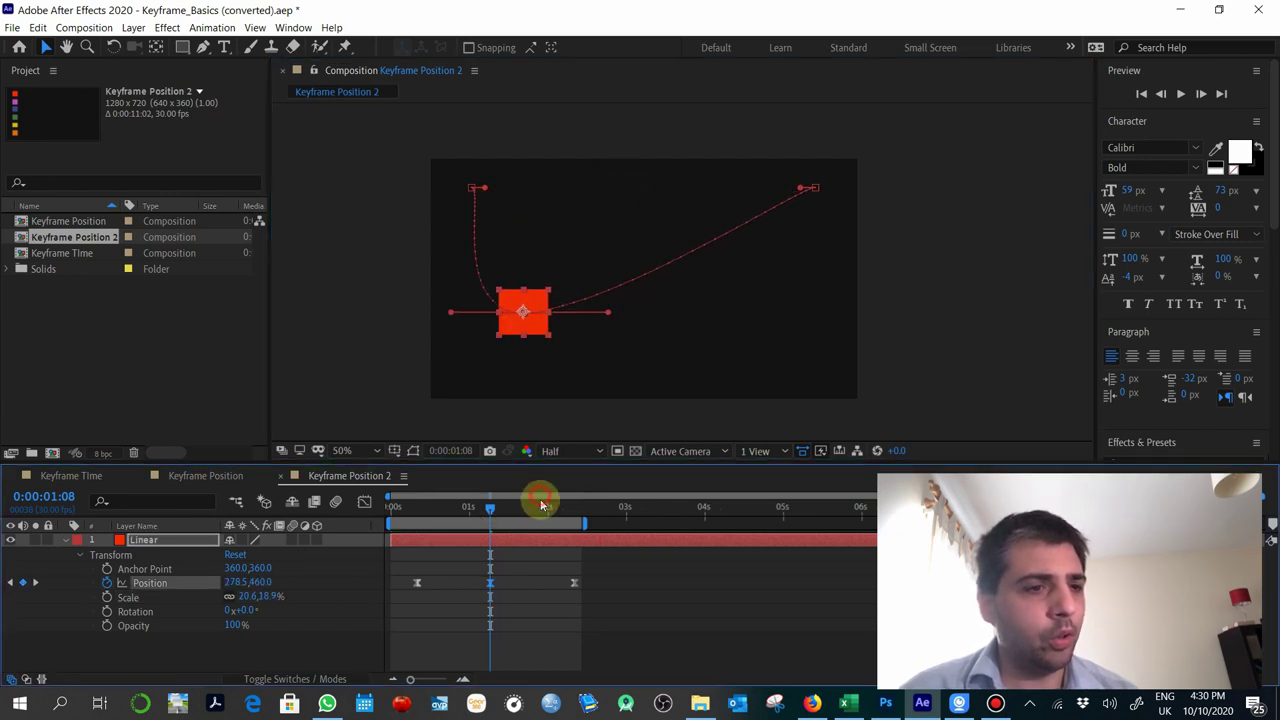
{"action": "left_click_drag", "start_coordinate": [714, 229], "coordinate": [732, 378]}
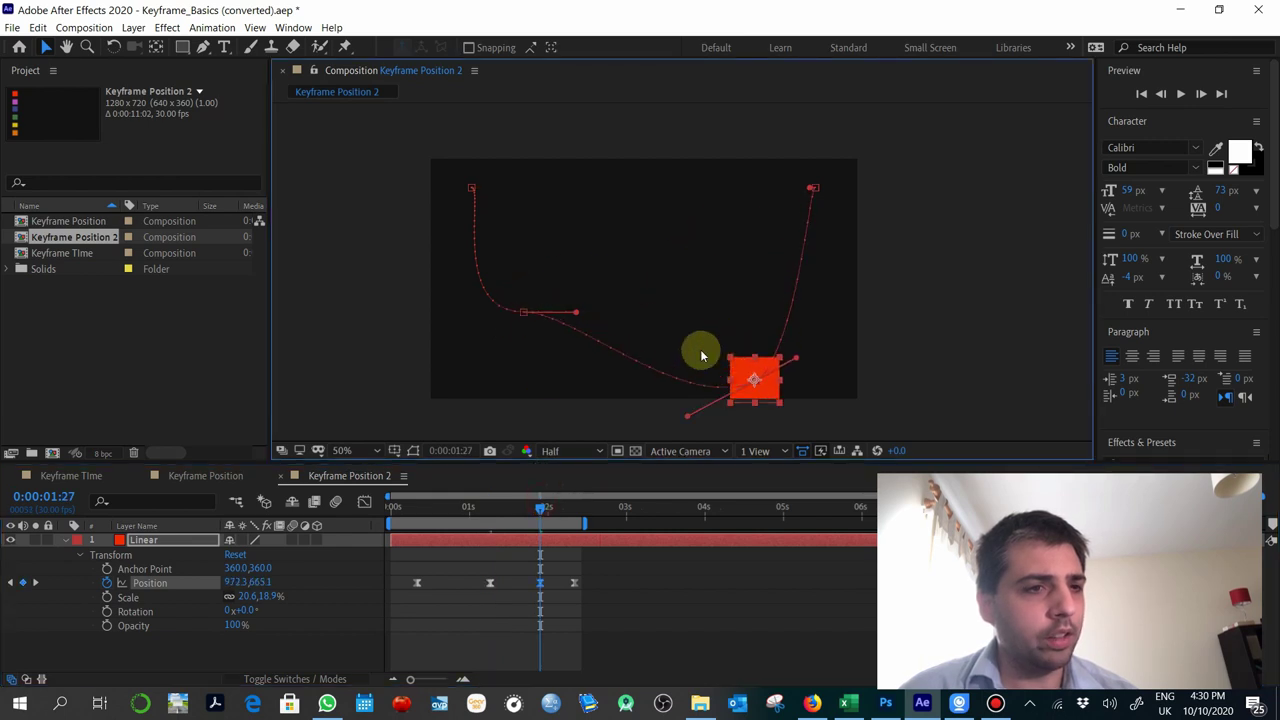
{"action": "left_click", "coordinate": [449, 507]}
{"action": "left_click", "coordinate": [456, 248]}
{"action": "left_click_drag", "start_coordinate": [456, 248], "coordinate": [377, 293]}
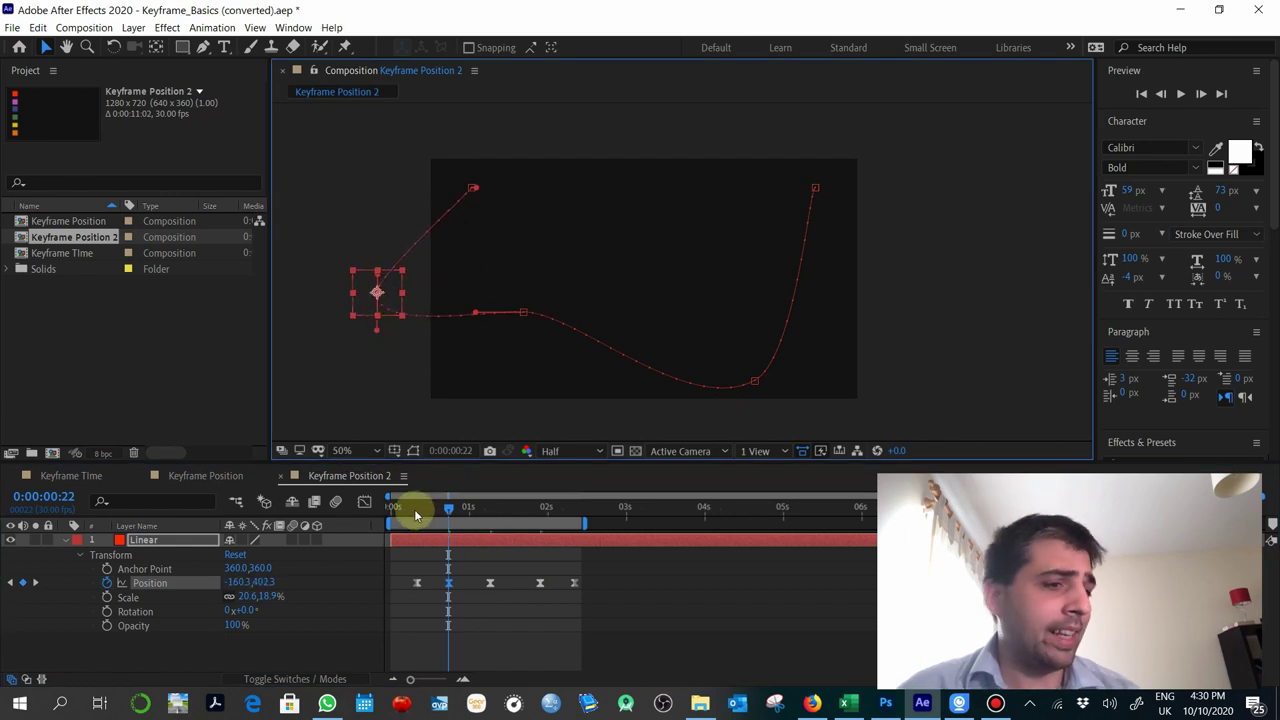
{"action": "left_click_drag", "start_coordinate": [414, 509], "coordinate": [541, 508]}
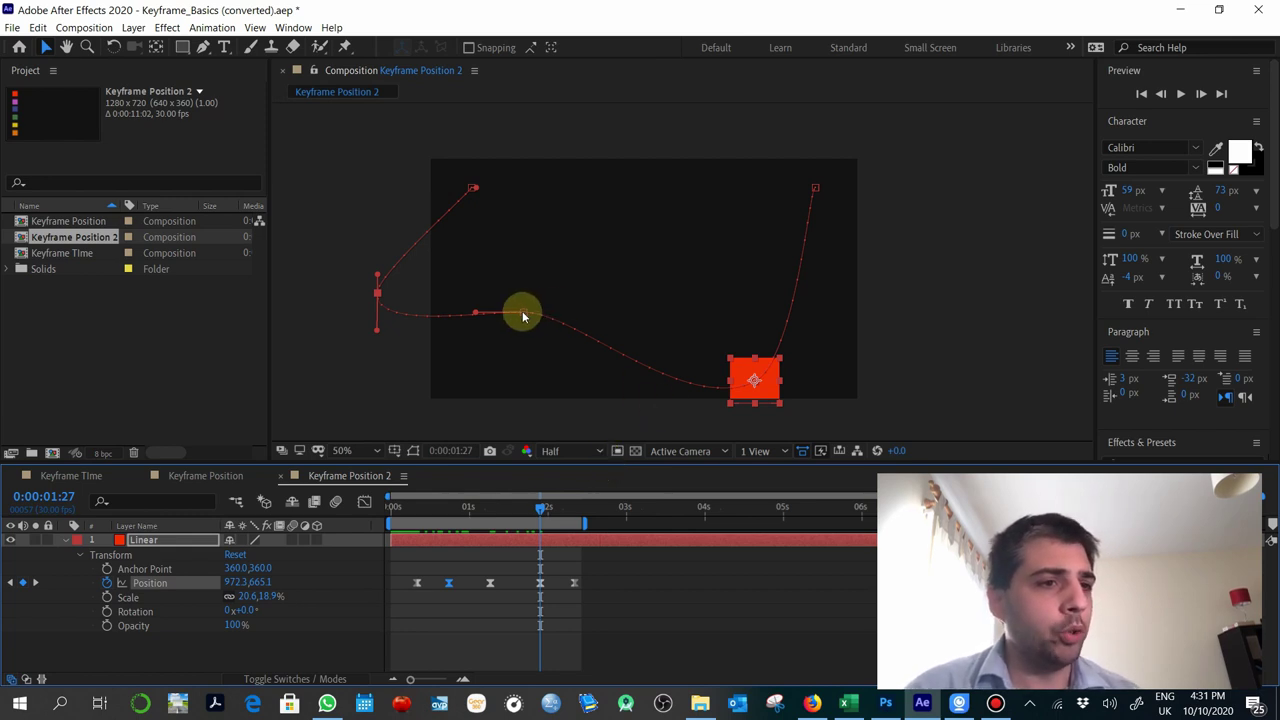
Drag path keyframes and handles so the path rises from lower left to a peak and drops lower right
{"action": "left_click_drag", "start_coordinate": [521, 313], "coordinate": [582, 224]}
{"action": "left_click_drag", "start_coordinate": [373, 291], "coordinate": [463, 349]}
{"action": "left_click_drag", "start_coordinate": [472, 188], "coordinate": [374, 417]}
{"action": "left_click_drag", "start_coordinate": [453, 358], "coordinate": [449, 314]}
{"action": "left_click", "coordinate": [752, 376]}
{"action": "left_click_drag", "start_coordinate": [757, 384], "coordinate": [709, 236]}
{"action": "left_click_drag", "start_coordinate": [818, 188], "coordinate": [829, 412]}
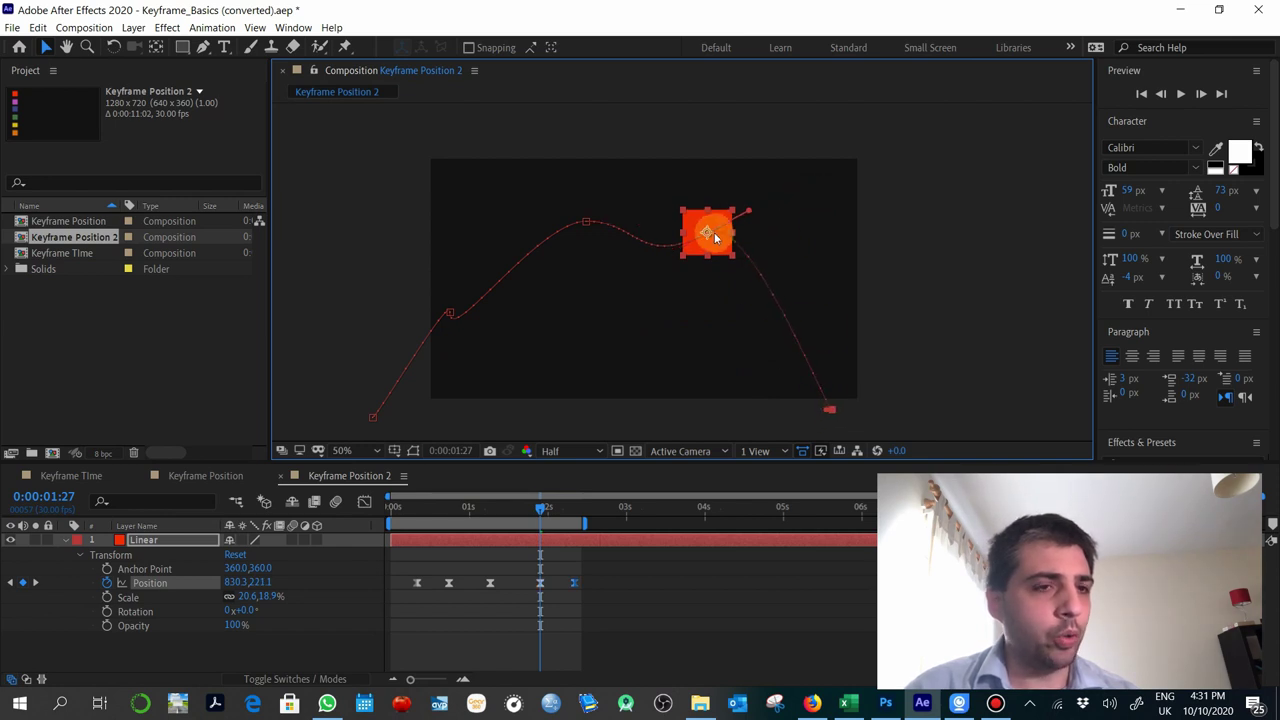
{"action": "left_click_drag", "start_coordinate": [713, 232], "coordinate": [685, 257]}
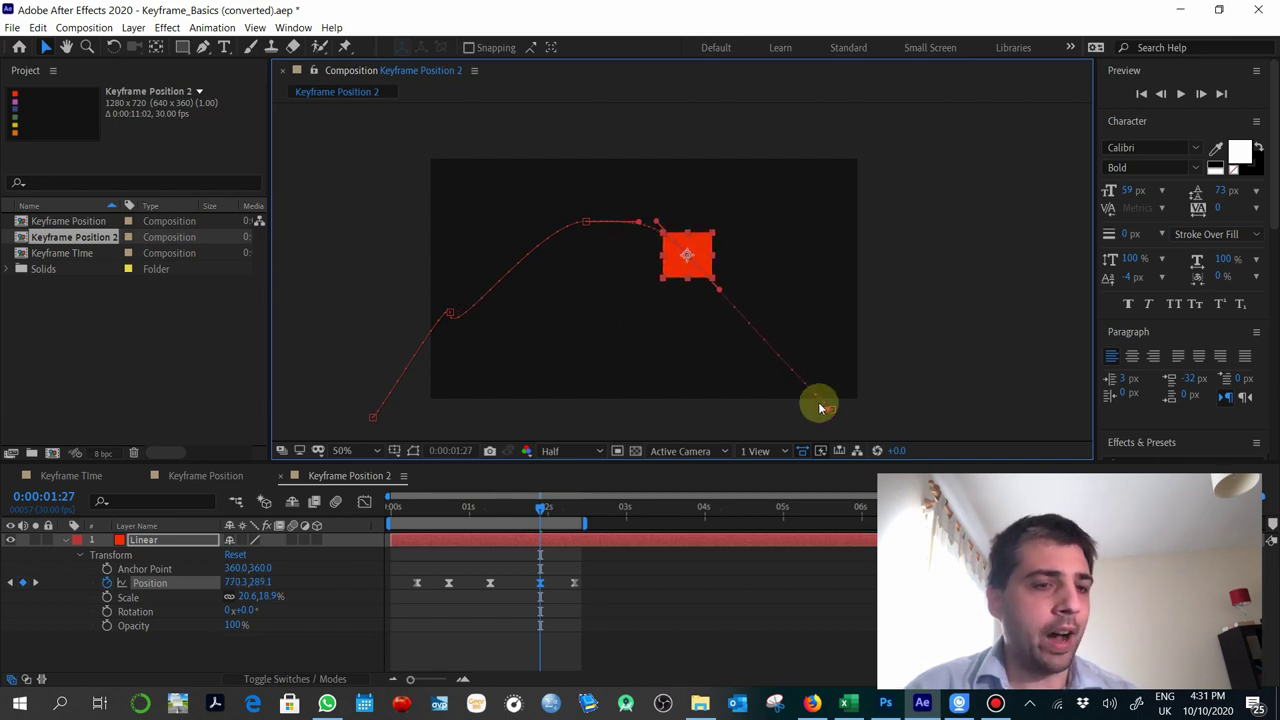
Preview the arched motion starting from about 0:00:00:26
{"action": "left_click", "coordinate": [455, 512]}
{"action": "key", "text": "space"}
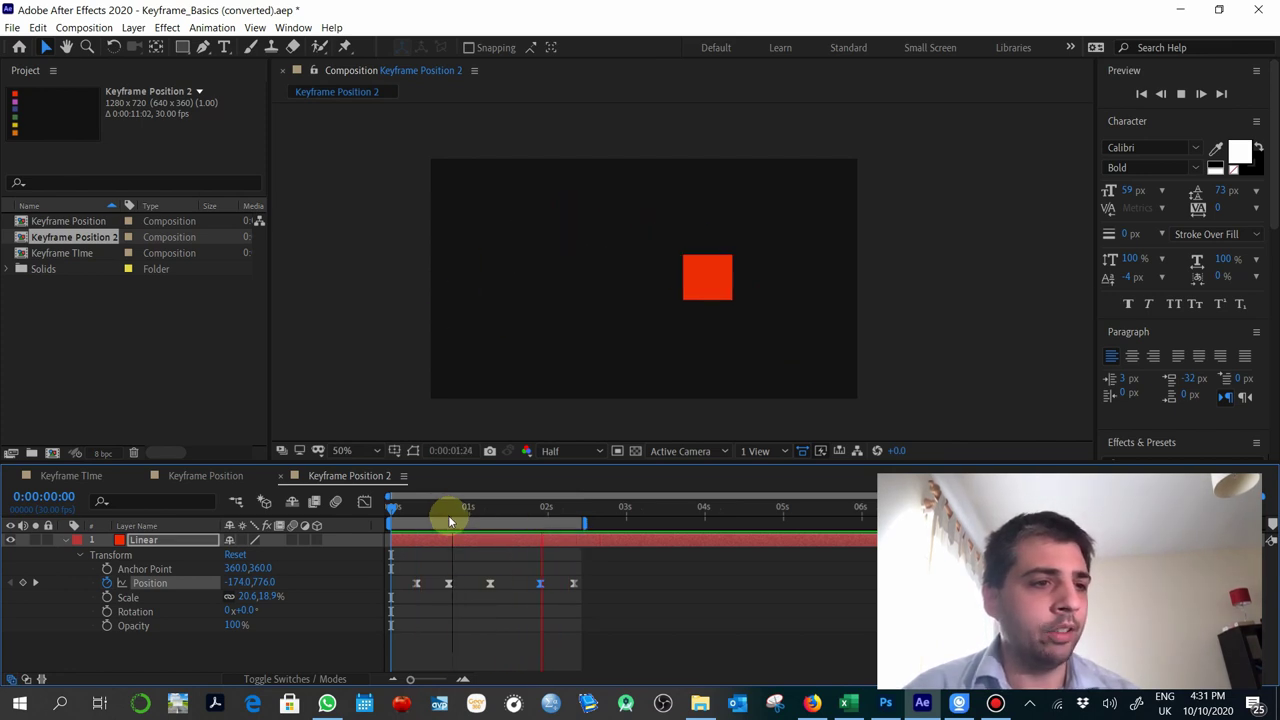
{"action": "key", "text": "space"}
Scrub the motion, then marquee-select and delete the three middle Position keyframes
{"action": "left_click", "coordinate": [440, 505]}
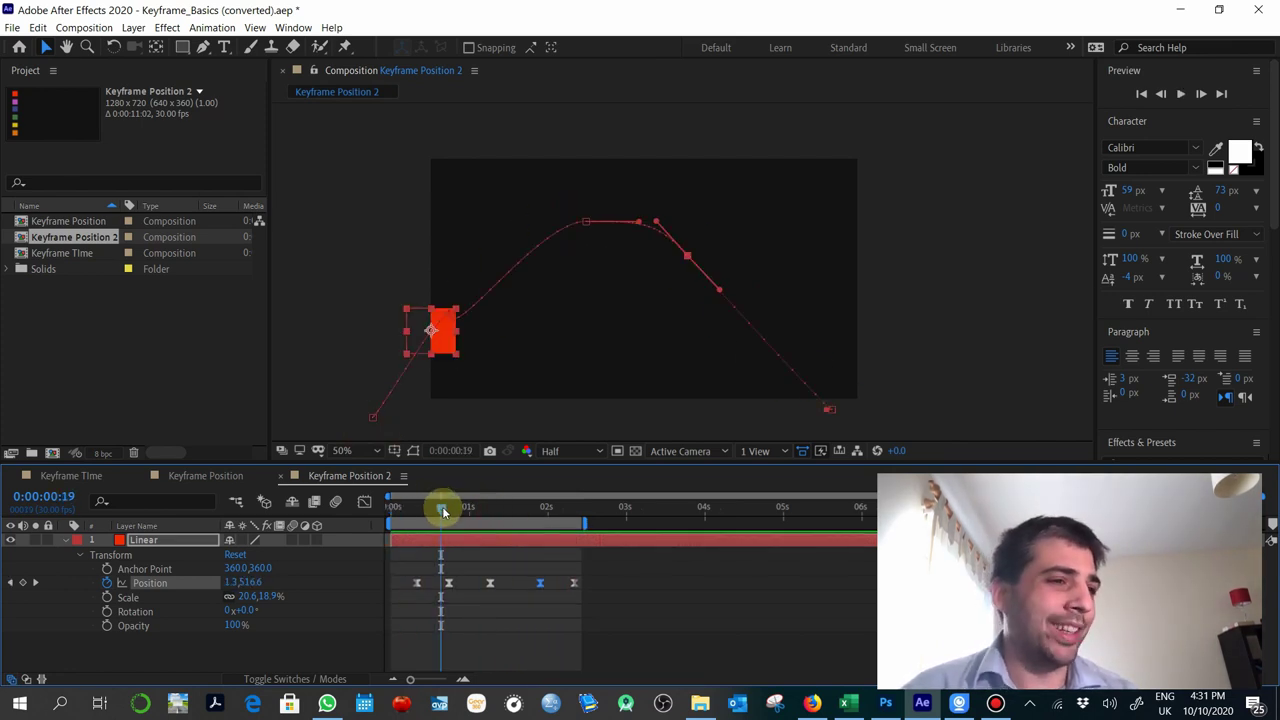
{"action": "left_click_drag", "start_coordinate": [453, 514], "coordinate": [547, 508]}
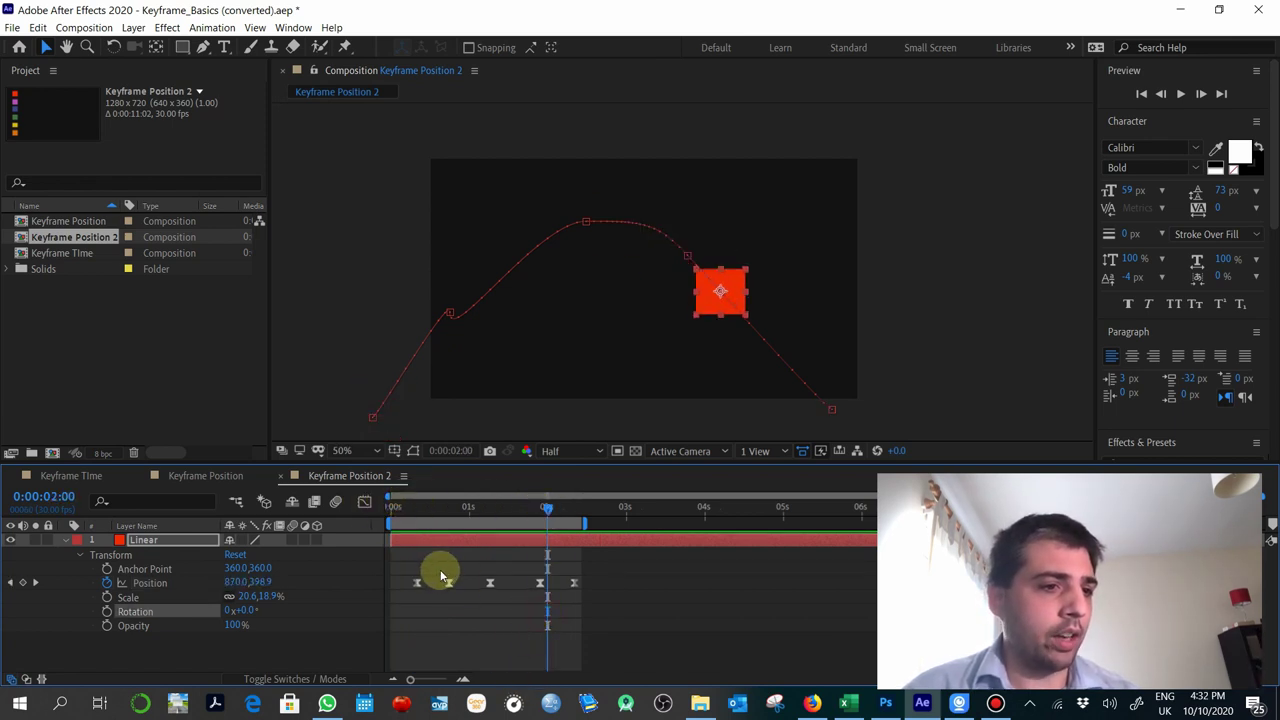
{"action": "left_click_drag", "start_coordinate": [444, 562], "coordinate": [547, 622]}
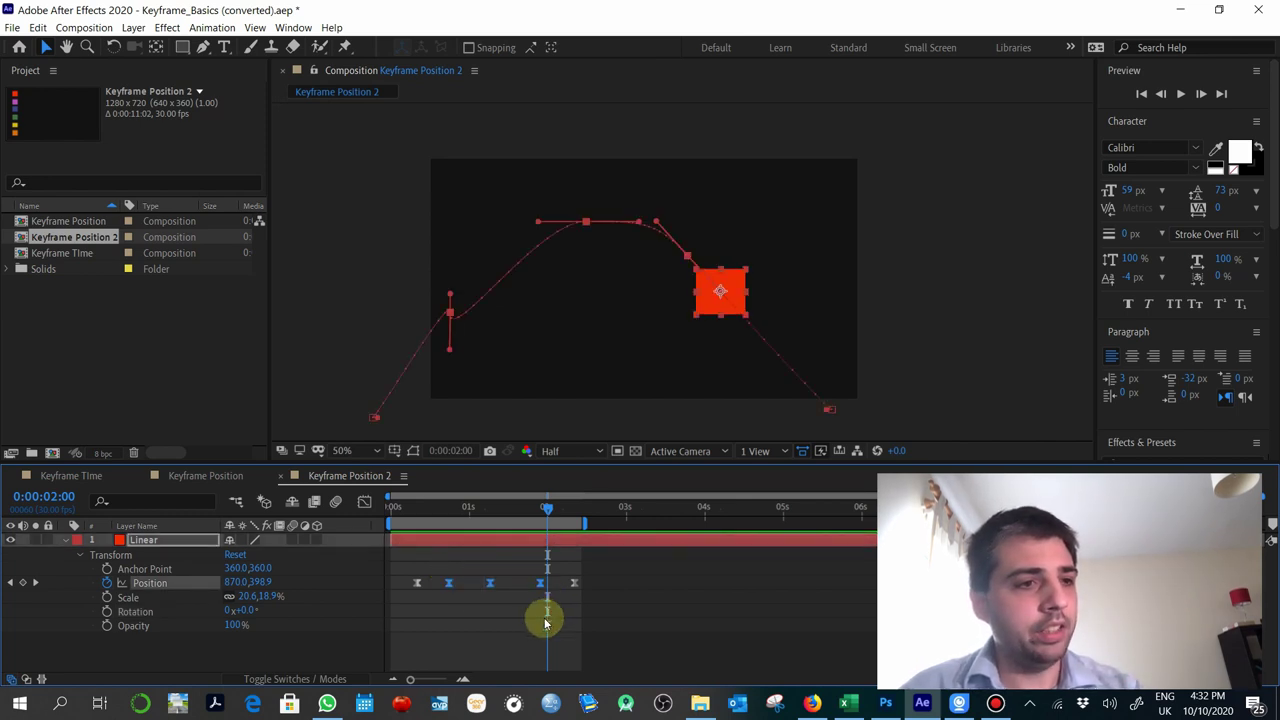
{"action": "key", "text": "Delete"}
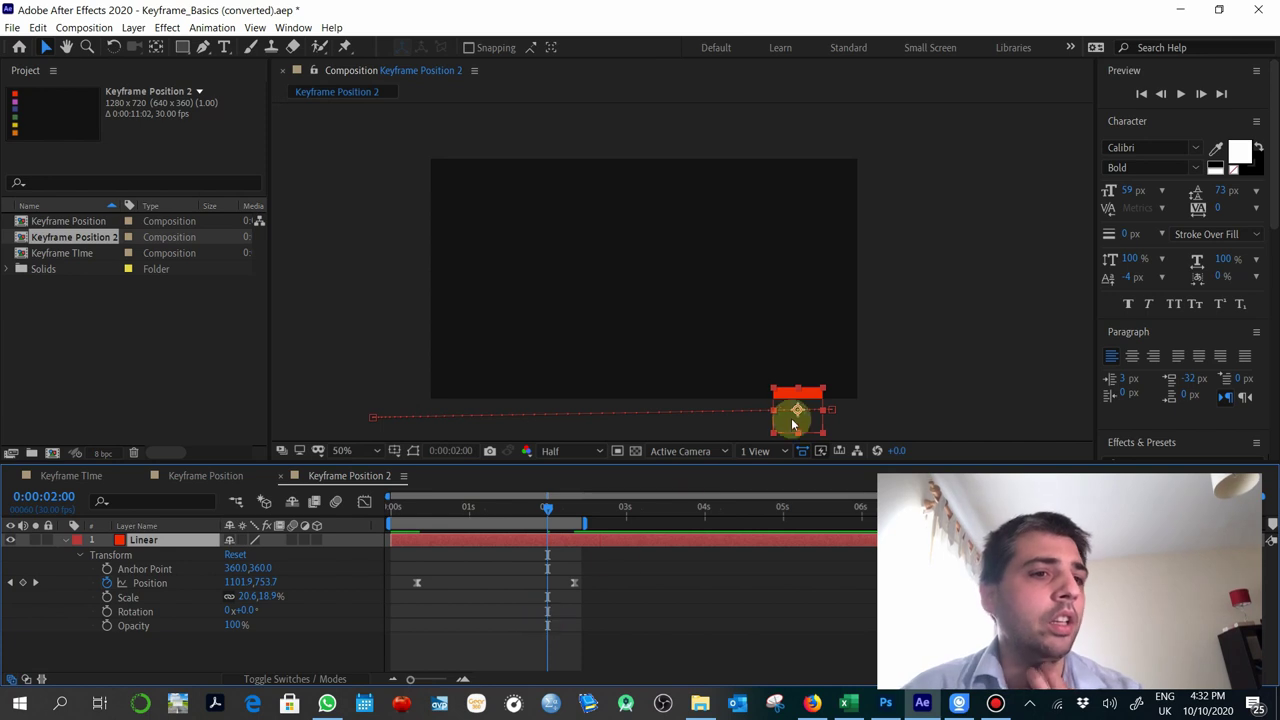
Select both Position keyframes and drag the square and a curve handle to arch the path upward
{"action": "left_click", "coordinate": [831, 411]}
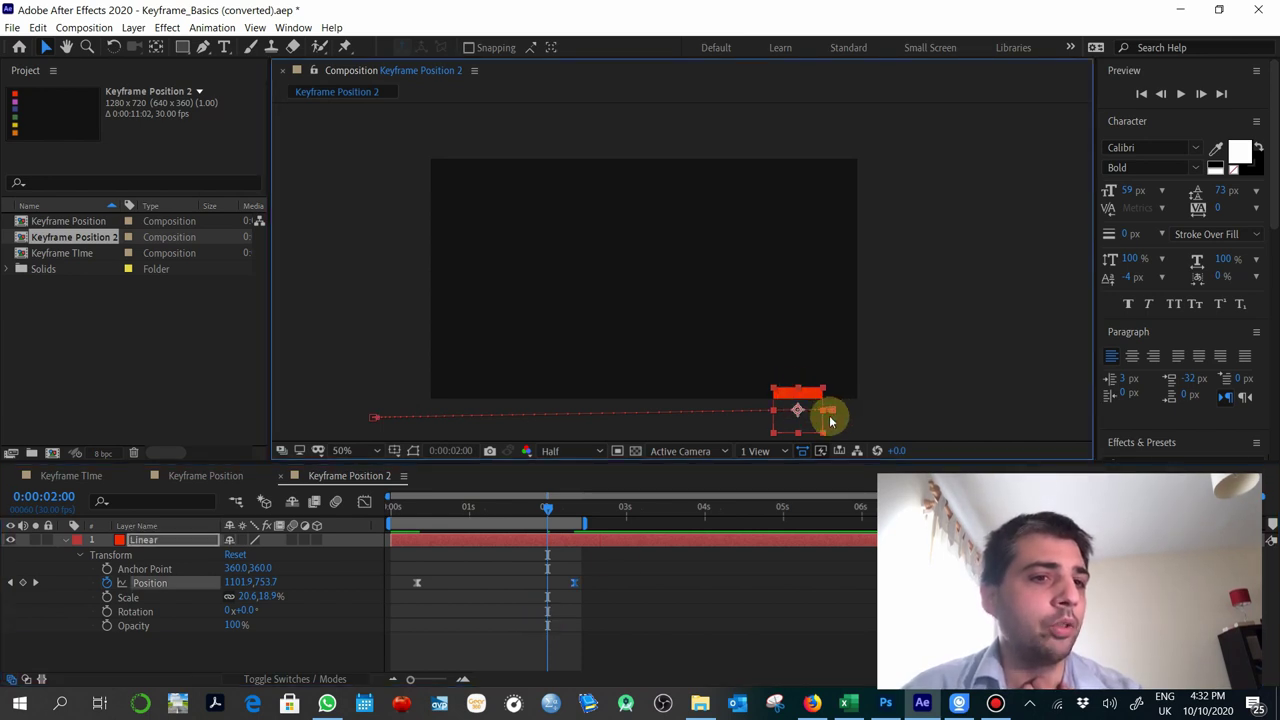
{"action": "left_click", "coordinate": [150, 571]}
{"action": "left_click", "coordinate": [154, 583]}
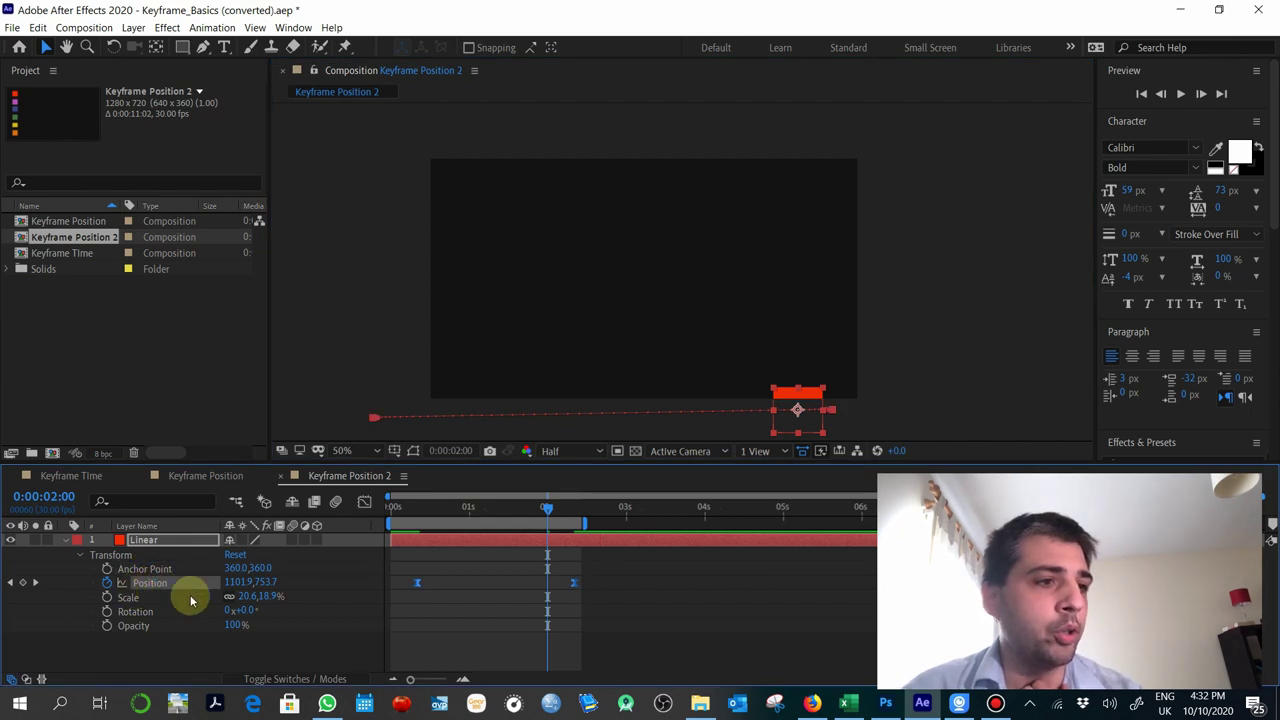
{"action": "left_click_drag", "start_coordinate": [824, 402], "coordinate": [556, 237]}
{"action": "left_click_drag", "start_coordinate": [457, 245], "coordinate": [791, 206]}
{"action": "mouse_move", "coordinate": [558, 228]}
{"action": "left_mouse_down"}
{"action": "mouse_move", "coordinate": [622, 180]}
{"action": "mouse_move", "coordinate": [674, 205]}
{"action": "mouse_move", "coordinate": [572, 208]}
{"action": "mouse_move", "coordinate": [543, 192]}
{"action": "mouse_move", "coordinate": [566, 207]}
{"action": "left_mouse_up"}
Retime the end Position keyframe and shift the path to end near the lower right, then review the arc
{"action": "left_click", "coordinate": [549, 582]}
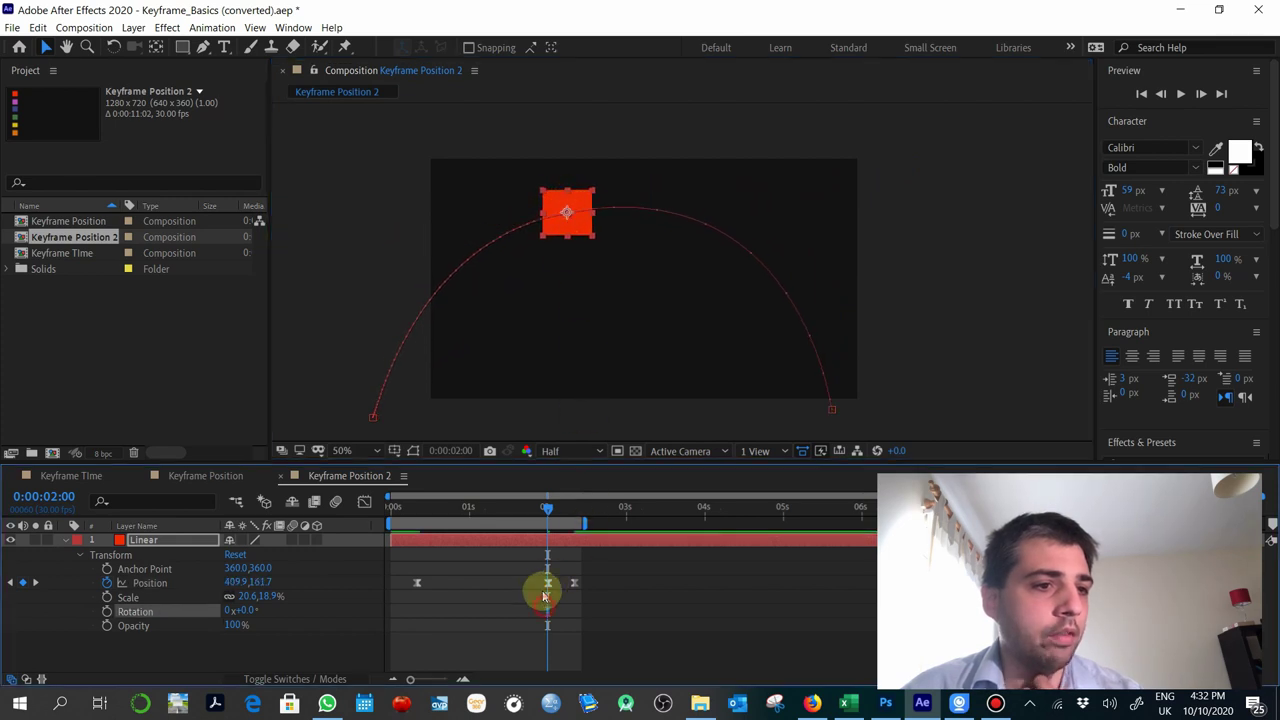
{"action": "mouse_move", "coordinate": [549, 588]}
{"action": "left_mouse_down"}
{"action": "mouse_move", "coordinate": [571, 617]}
{"action": "mouse_move", "coordinate": [573, 588]}
{"action": "mouse_move", "coordinate": [548, 586]}
{"action": "left_mouse_up"}
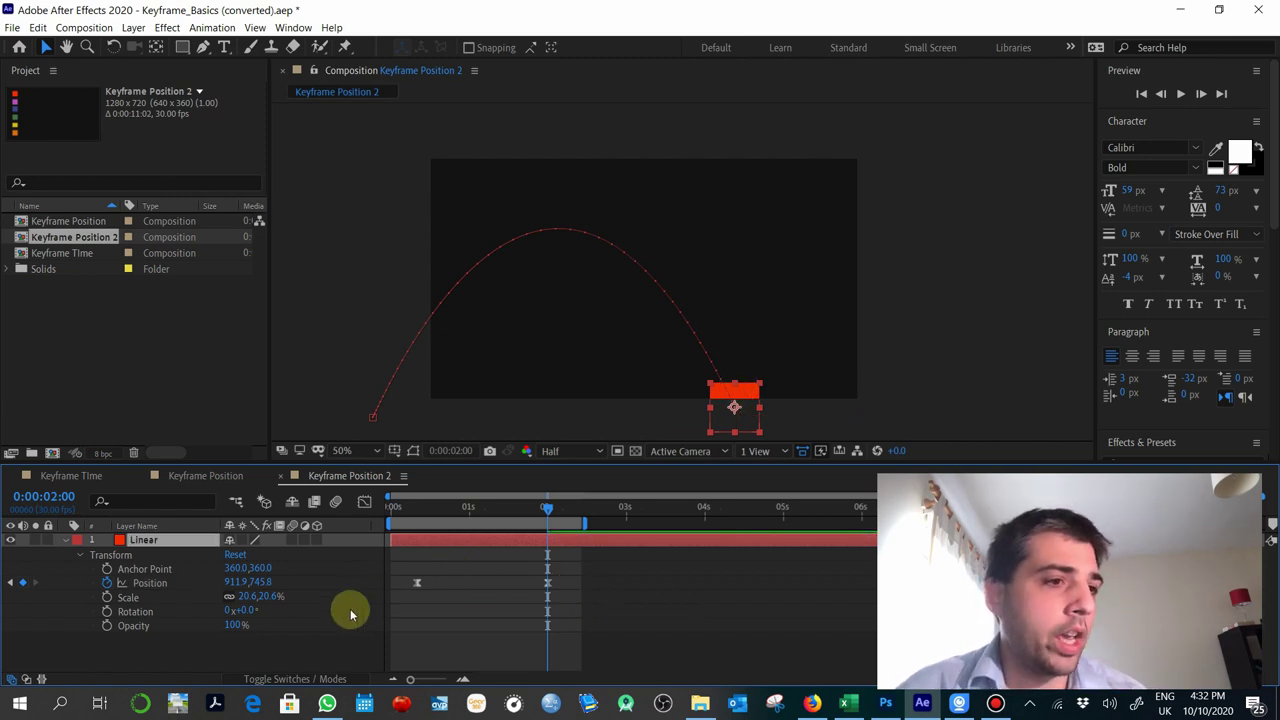
{"action": "left_click", "coordinate": [150, 583]}
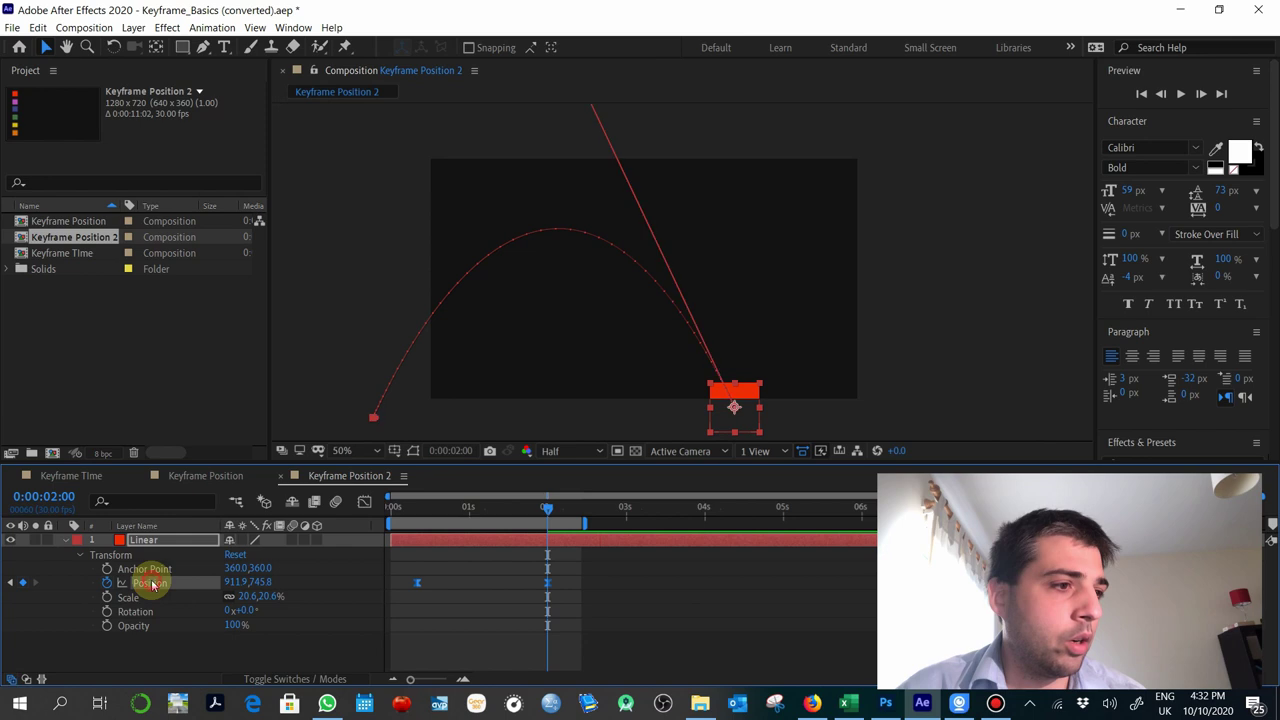
{"action": "left_click_drag", "start_coordinate": [748, 383], "coordinate": [812, 338]}
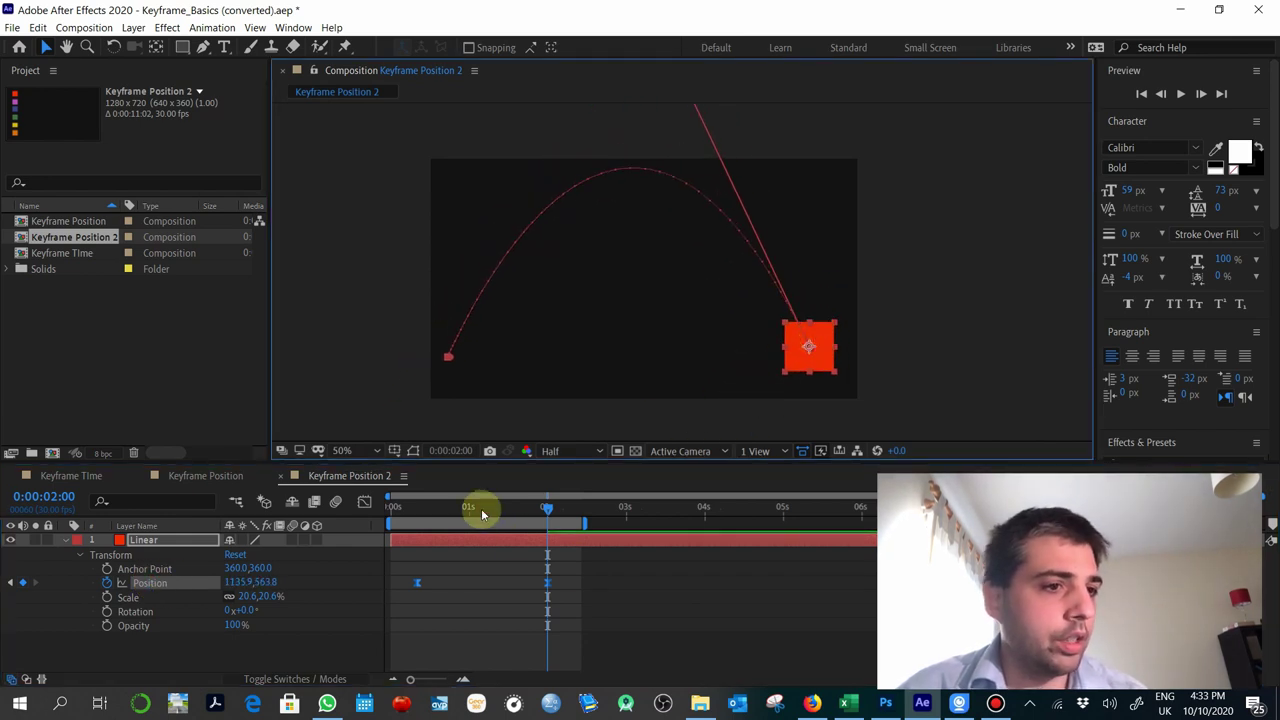
{"action": "left_click_drag", "start_coordinate": [481, 512], "coordinate": [597, 517]}
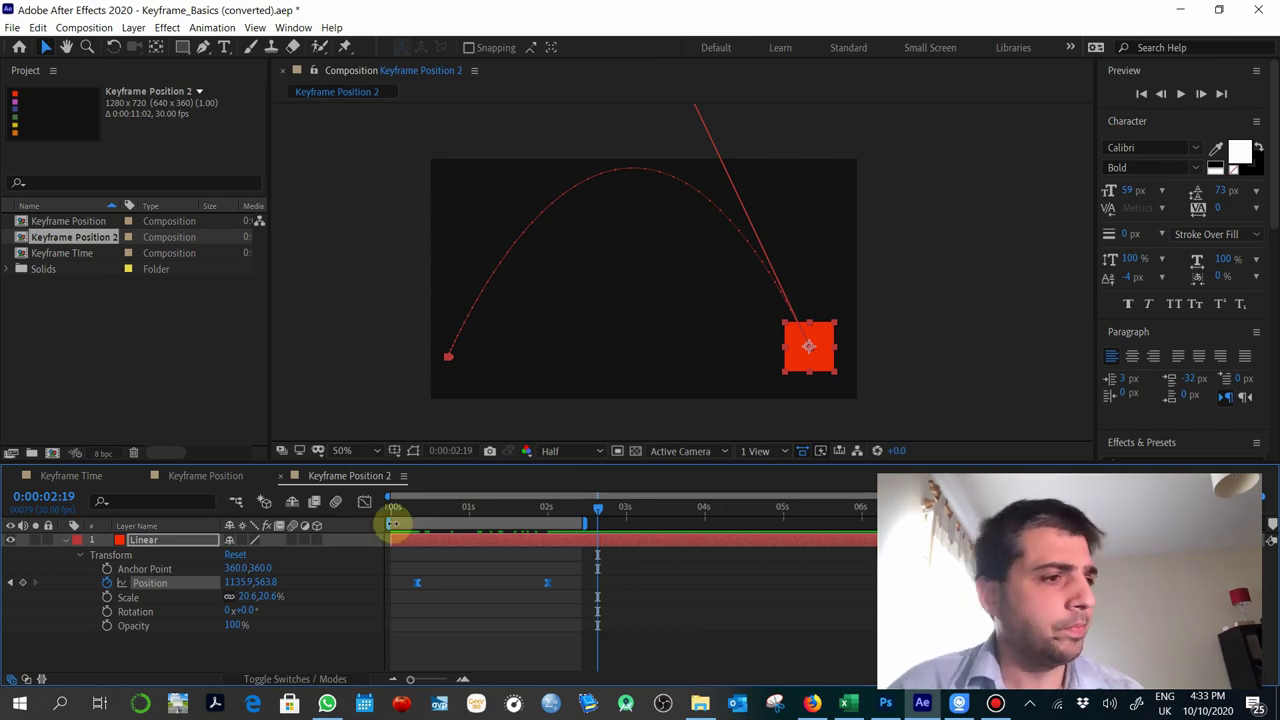
Switch back to Keyframe Position and preview its animation
{"action": "left_click", "coordinate": [222, 470]}
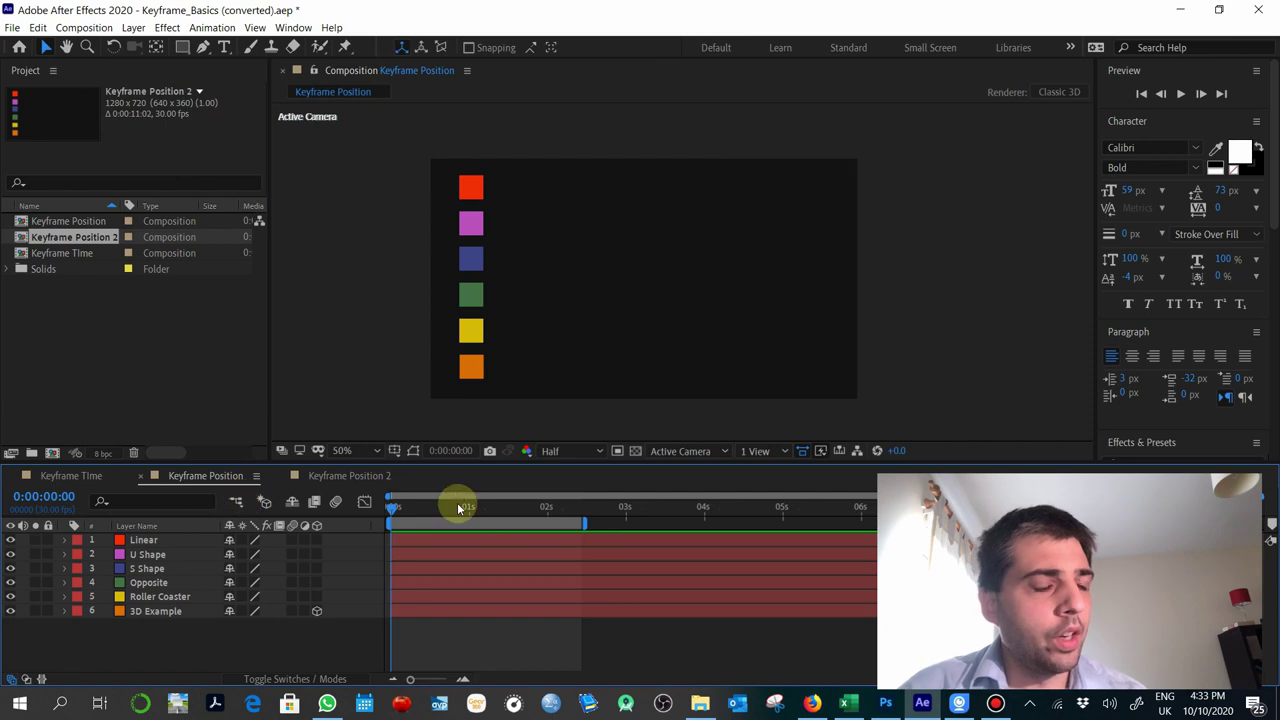
{"action": "left_click_drag", "start_coordinate": [461, 502], "coordinate": [375, 508]}
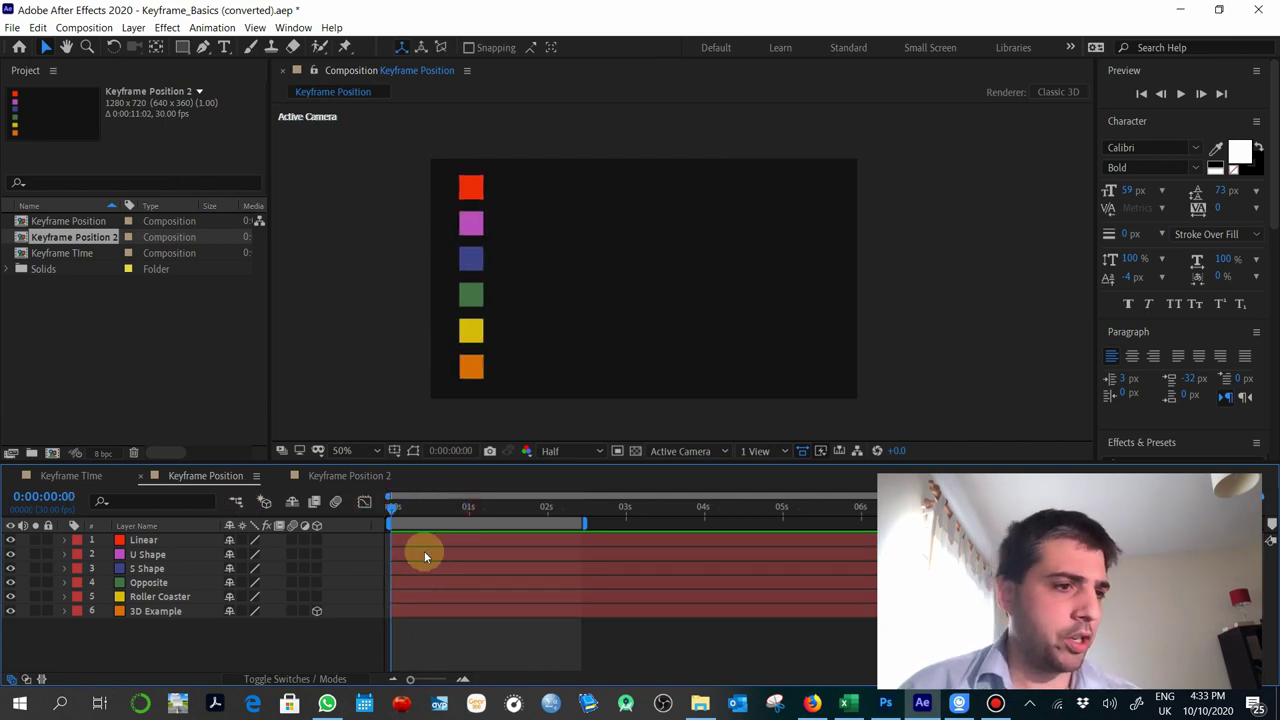
{"action": "key", "text": "space"}
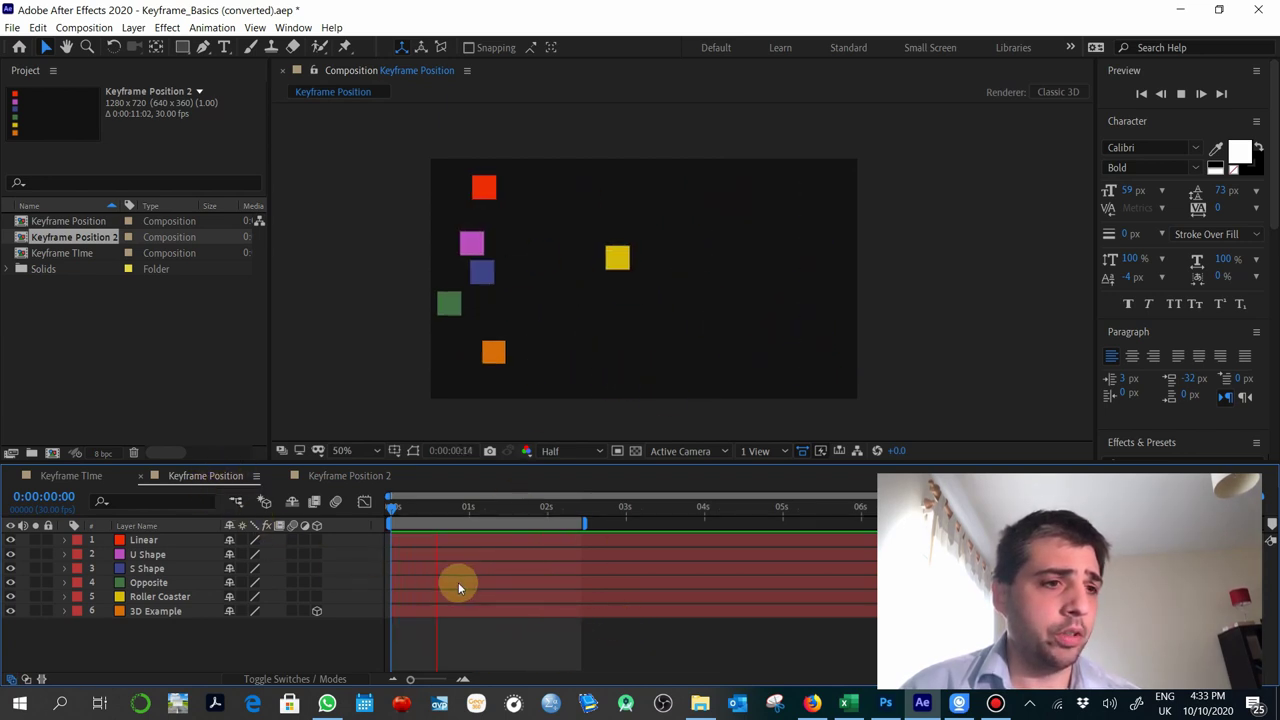
{"action": "key", "text": "space"}
Compare the Opposite, S Shape and U Shape motion paths, ending on Opposite's ellipse
{"action": "left_click", "coordinate": [146, 583]}
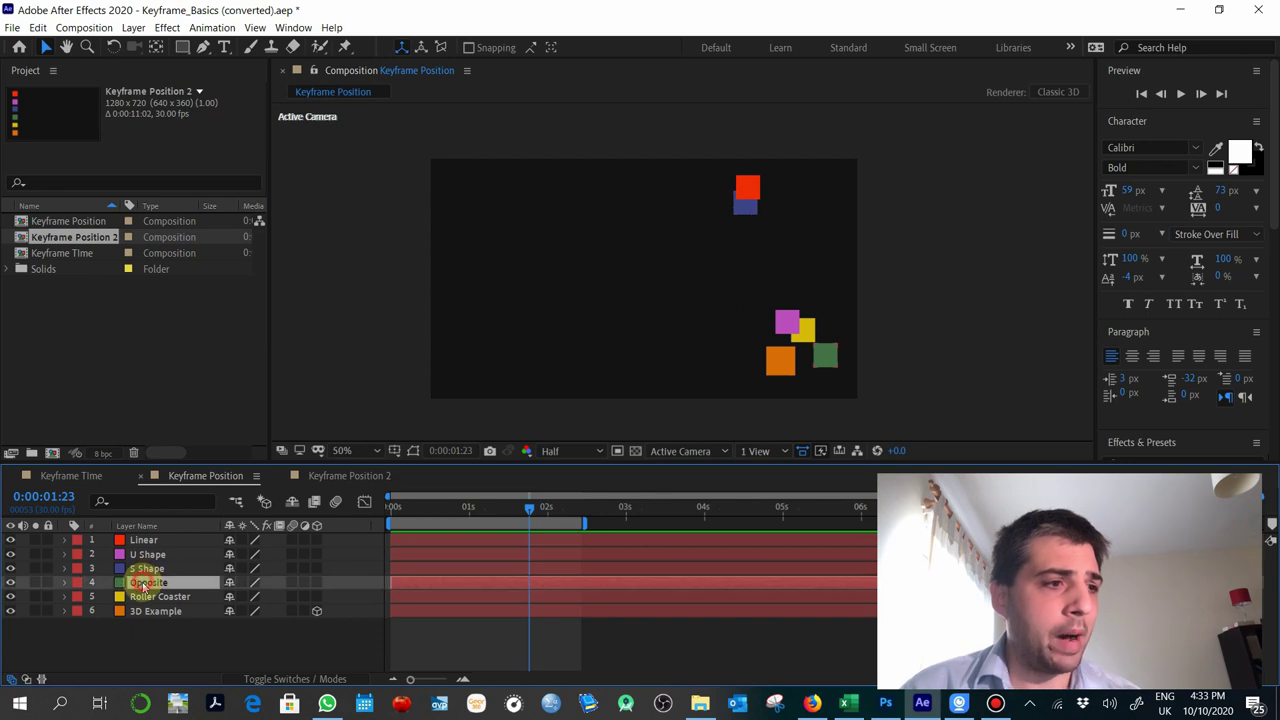
{"action": "left_click", "coordinate": [172, 567]}
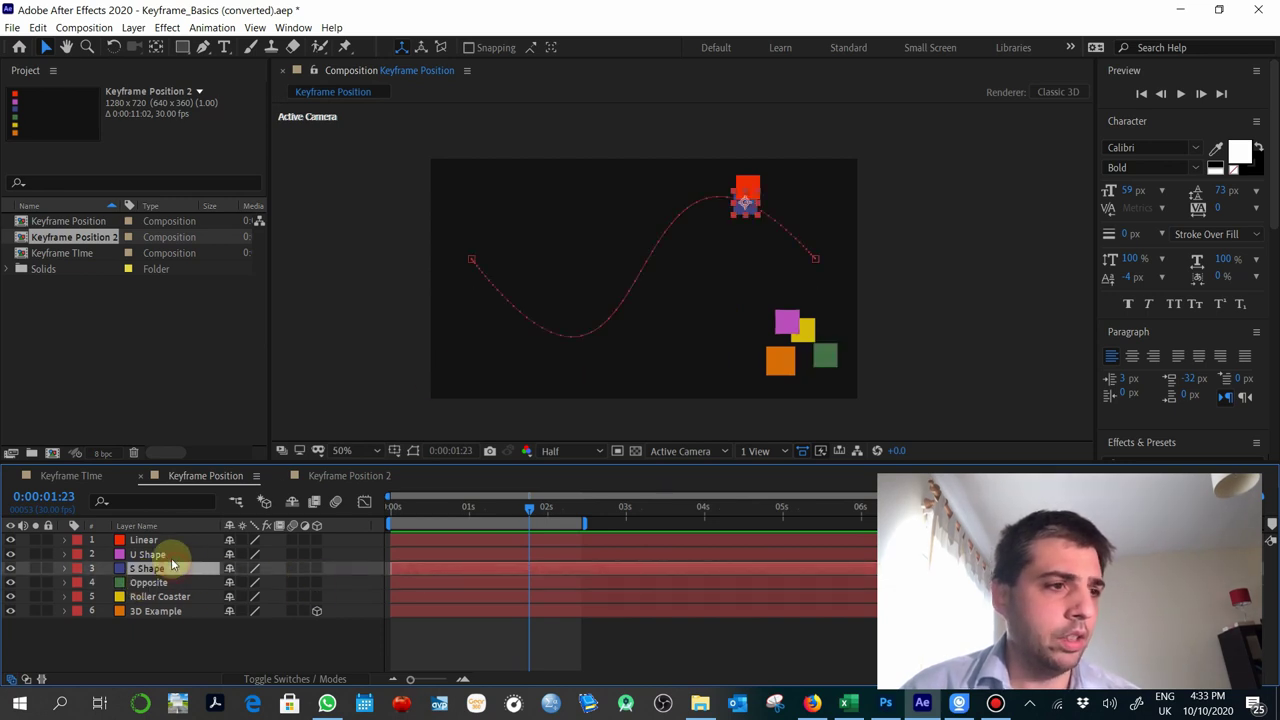
{"action": "left_click", "coordinate": [174, 555]}
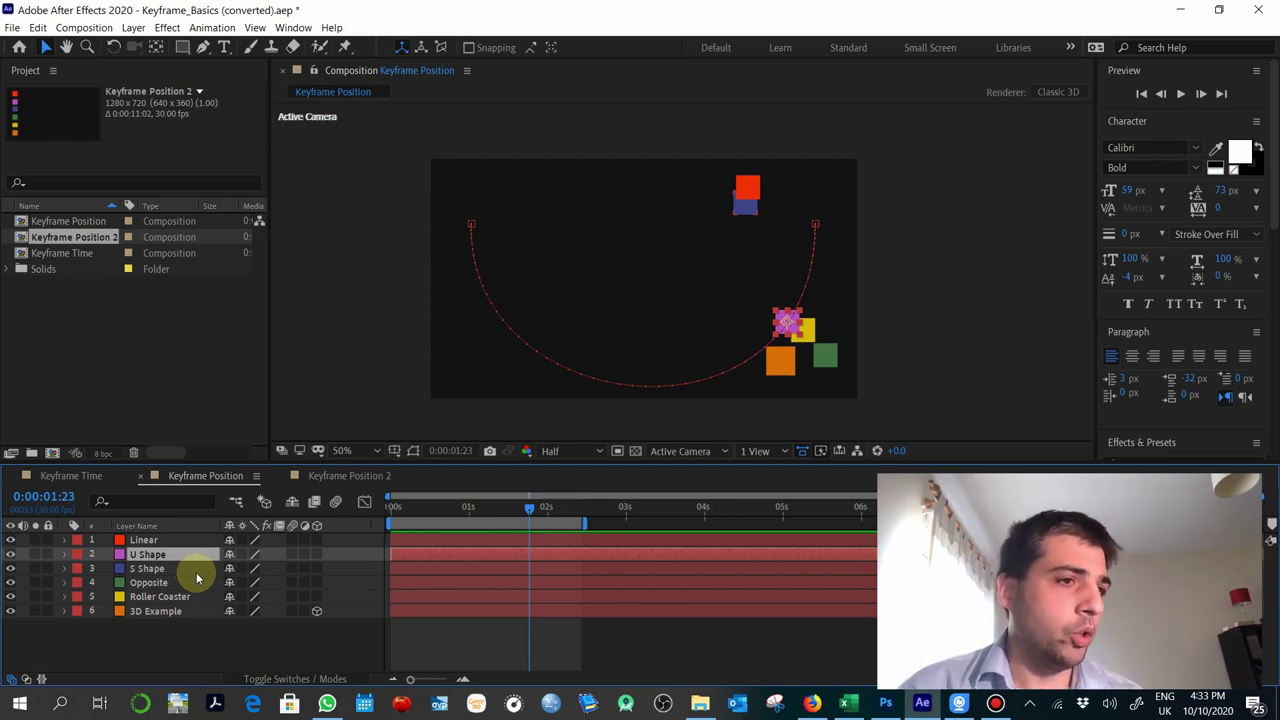
{"action": "left_click", "coordinate": [166, 569]}
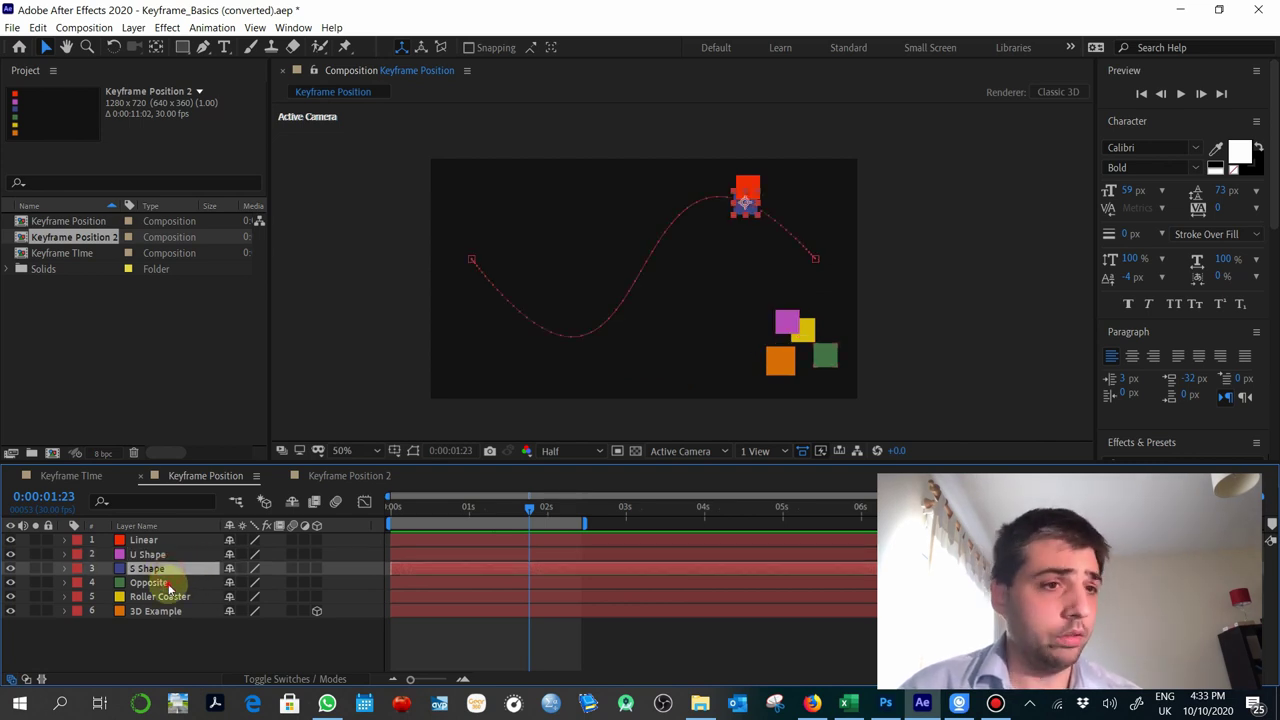
{"action": "left_click", "coordinate": [169, 584]}
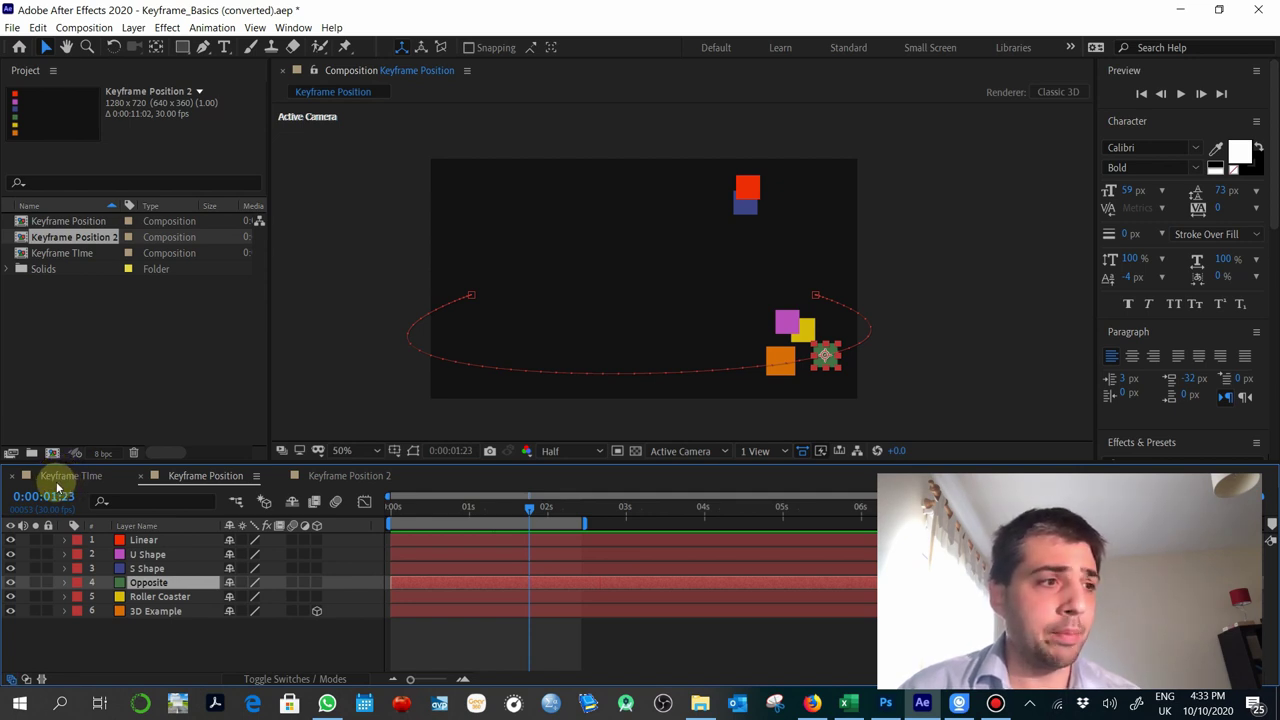
Close both Keyframe Position compositions and return Keyframe Time to its start
{"action": "left_click", "coordinate": [143, 475]}
{"action": "left_click", "coordinate": [145, 476]}
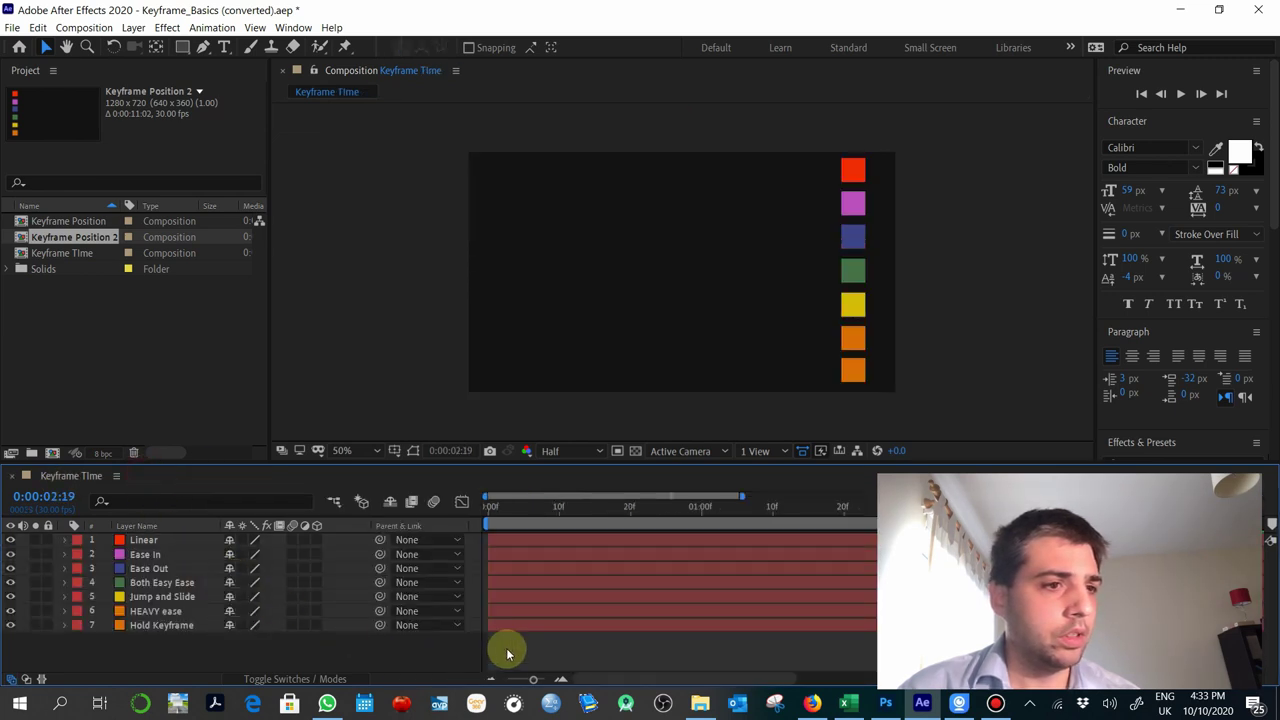
{"action": "left_click_drag", "start_coordinate": [521, 524], "coordinate": [422, 501]}
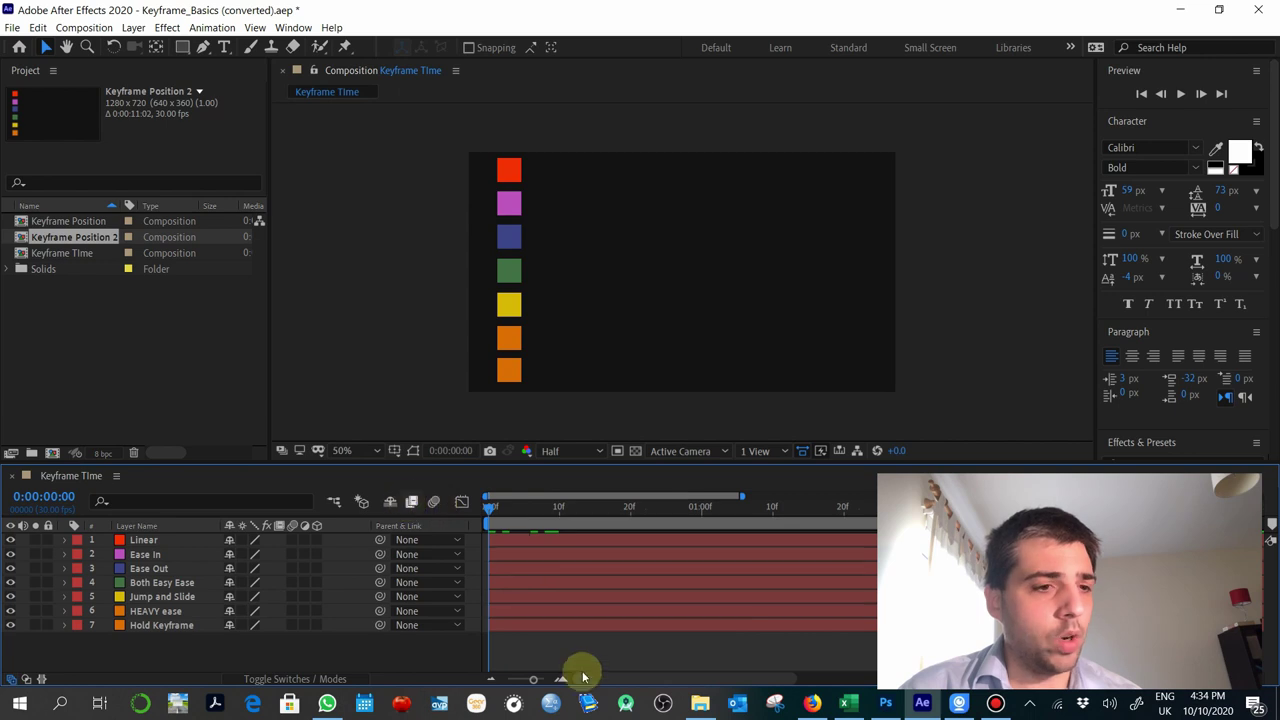
Zoom the timeline out to whole seconds, scrub the squares' motion, then preview from 0
{"action": "left_click_drag", "start_coordinate": [531, 680], "coordinate": [493, 680]}
{"action": "left_click_drag", "start_coordinate": [611, 507], "coordinate": [662, 503]}
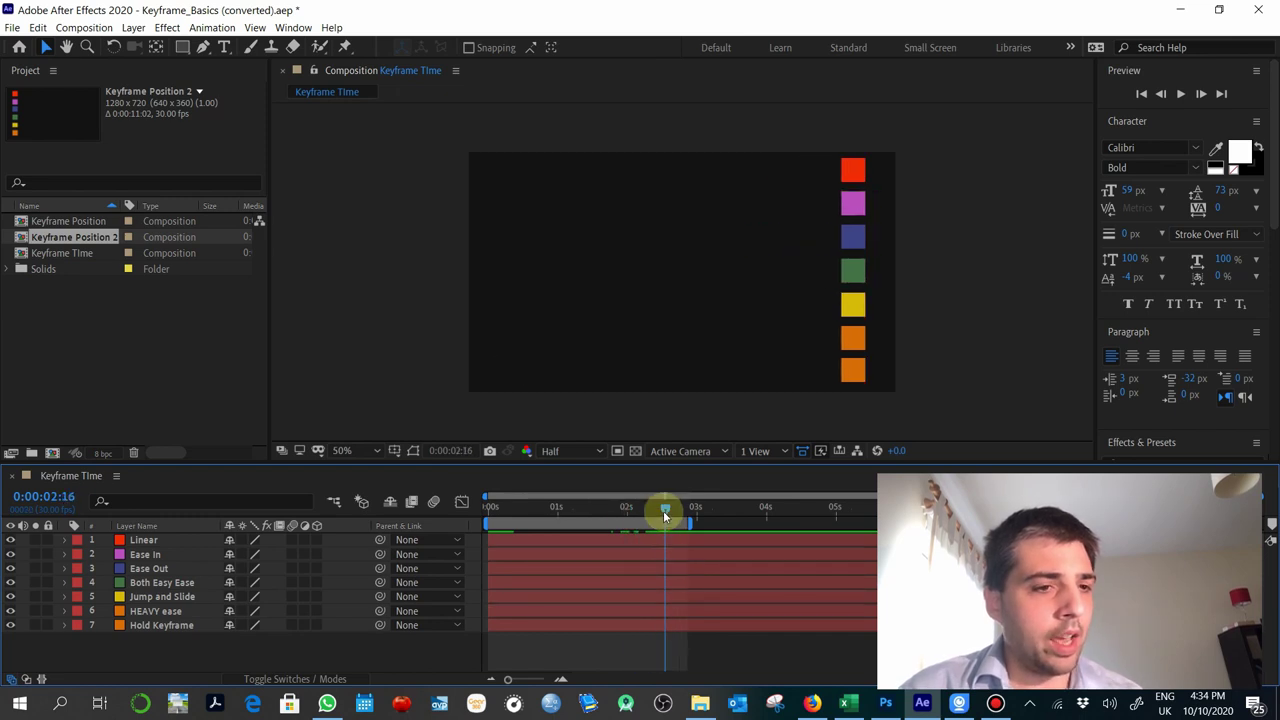
{"action": "left_click_drag", "start_coordinate": [660, 510], "coordinate": [441, 506]}
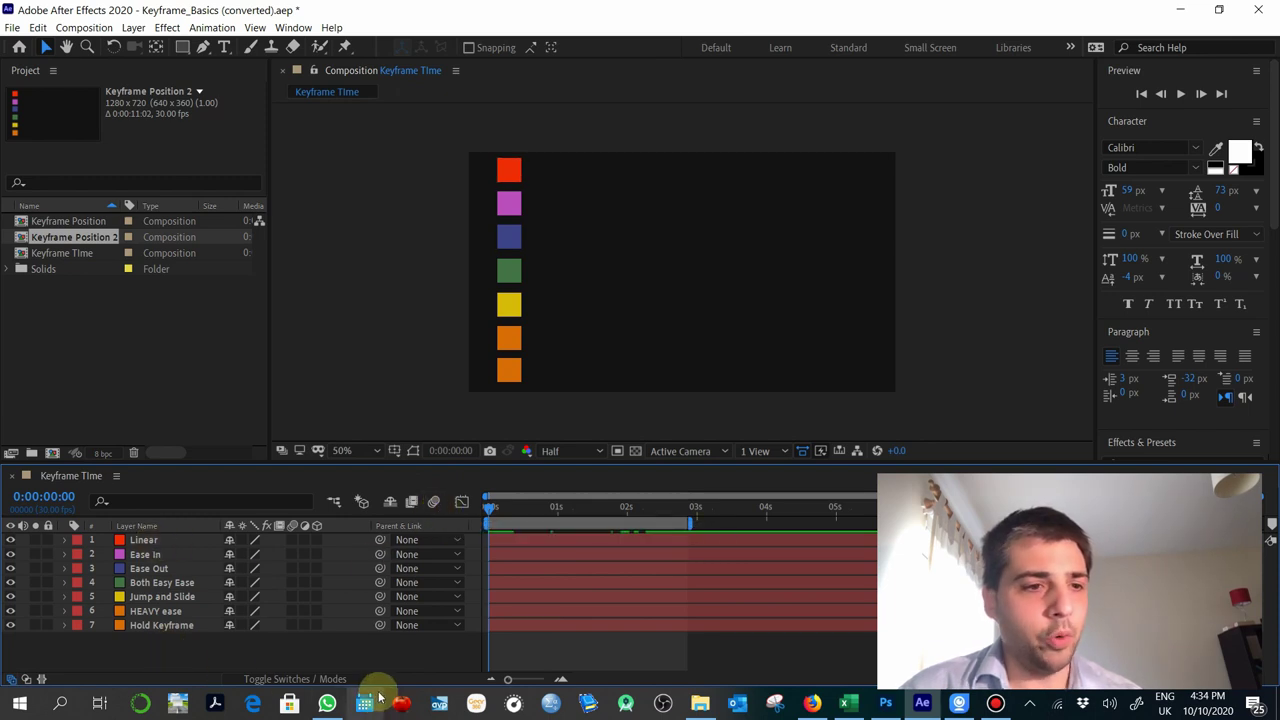
{"action": "key", "text": "space"}
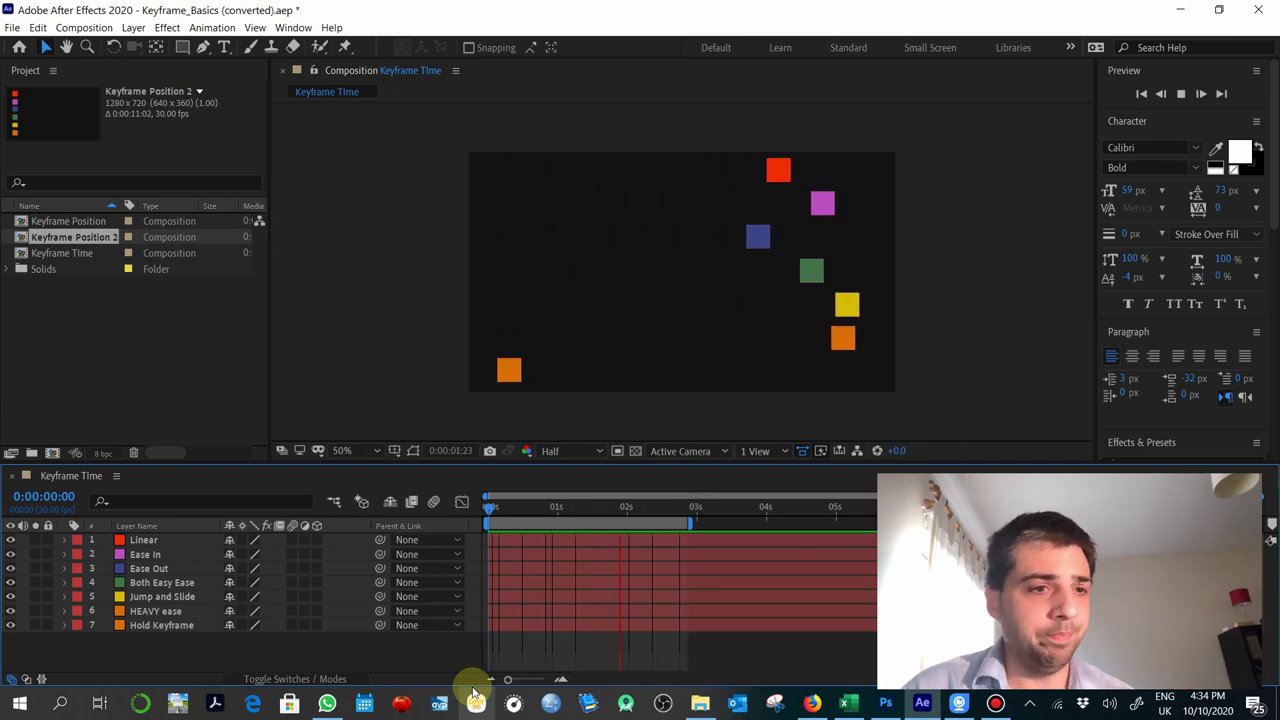
Stop playback and inspect each motion path from Ease In to Hold Keyframe, ending on Linear
{"action": "key", "text": "space"}
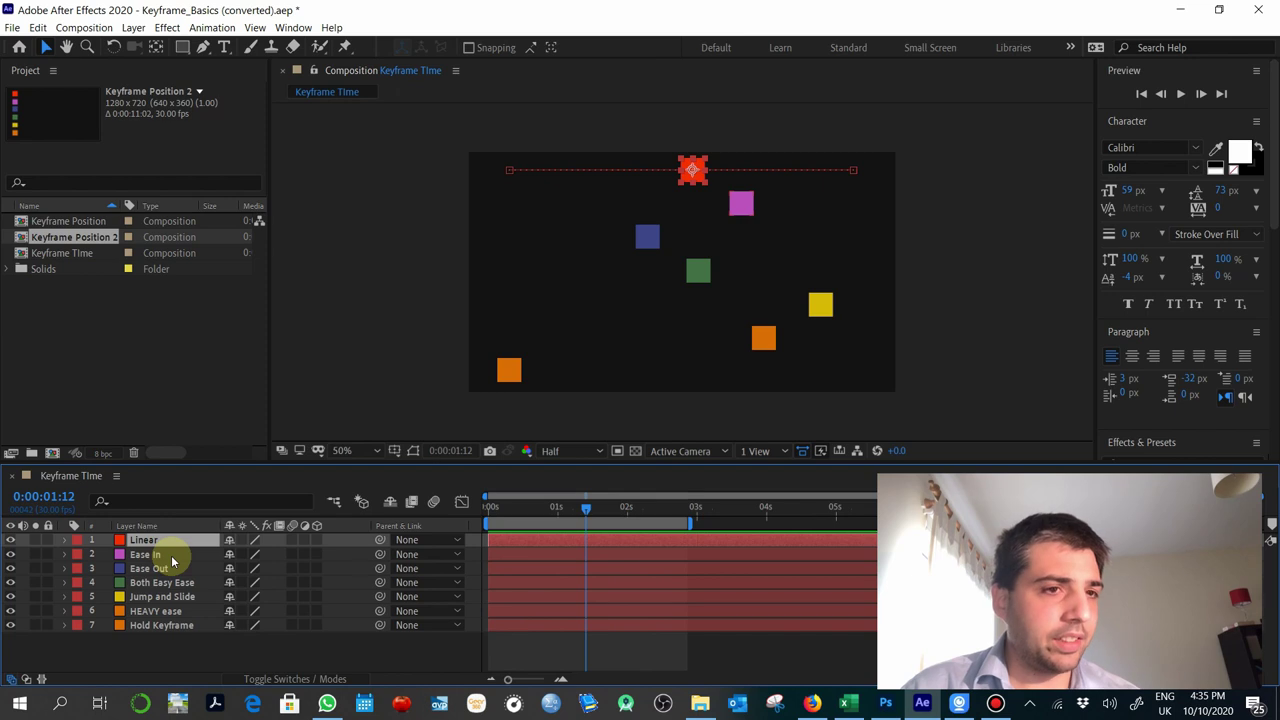
{"action": "left_click", "coordinate": [171, 555]}
{"action": "left_click", "coordinate": [171, 574]}
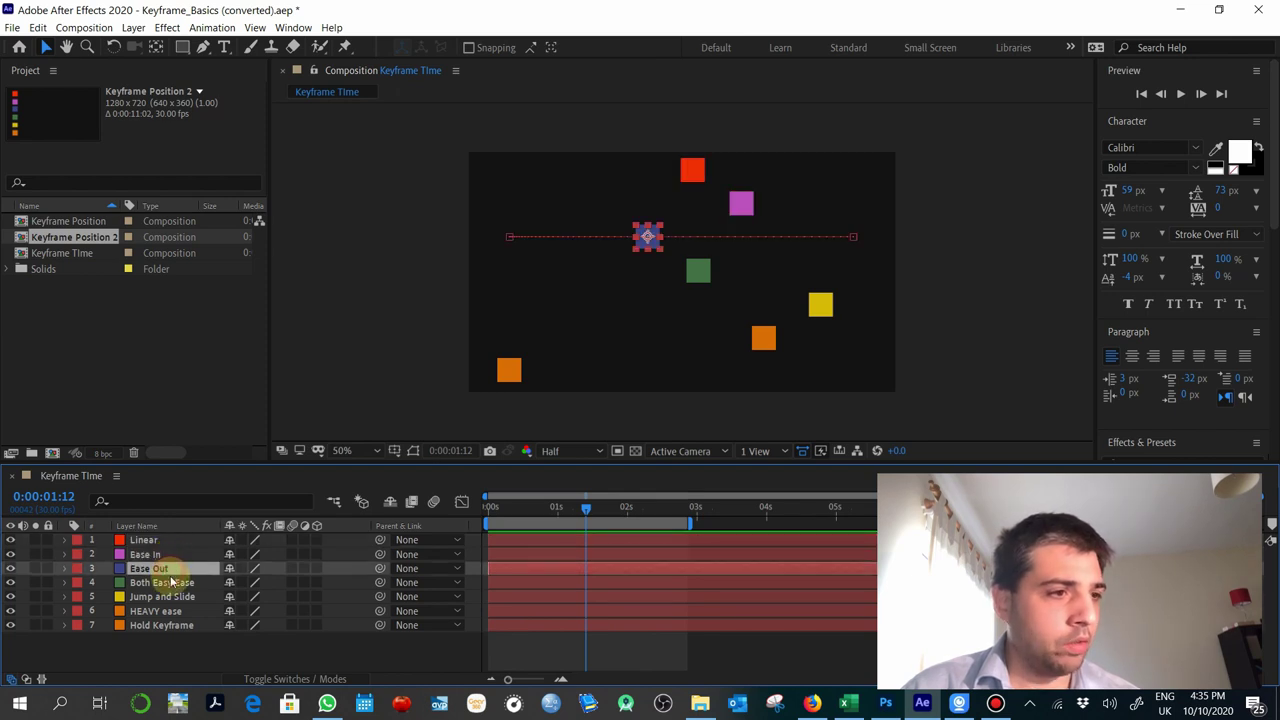
{"action": "left_click", "coordinate": [172, 586]}
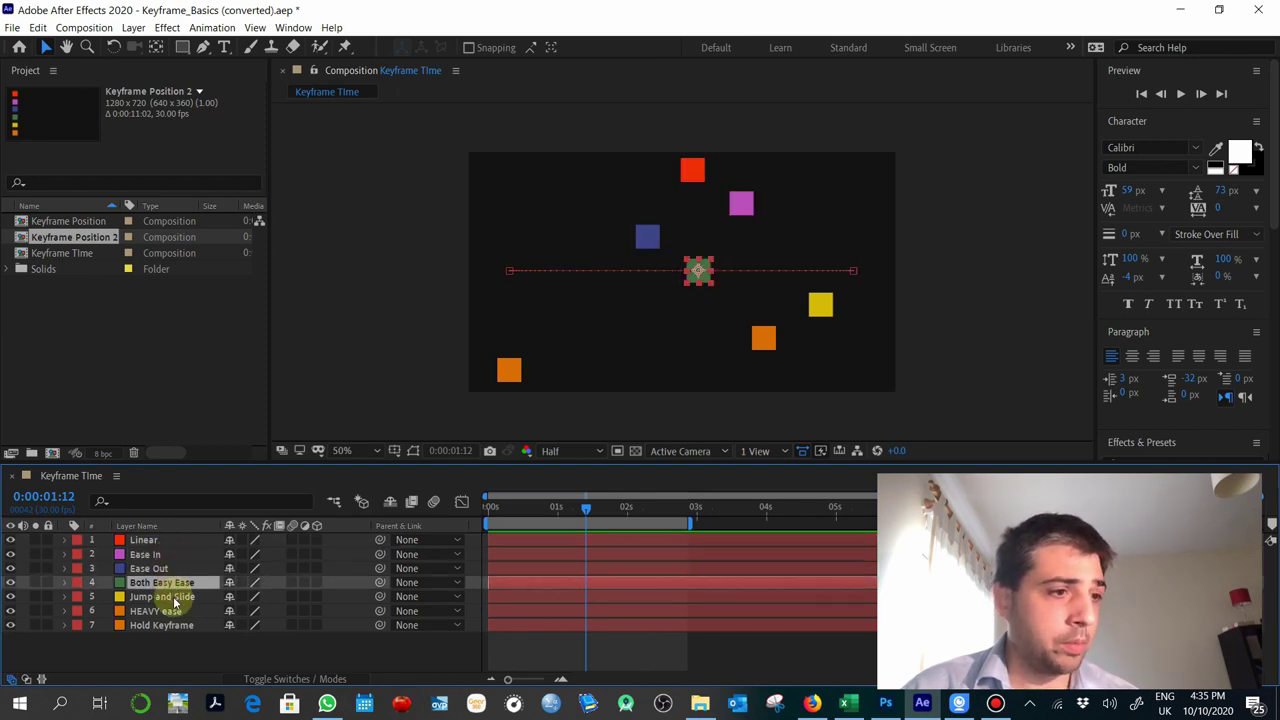
{"action": "left_click", "coordinate": [171, 597]}
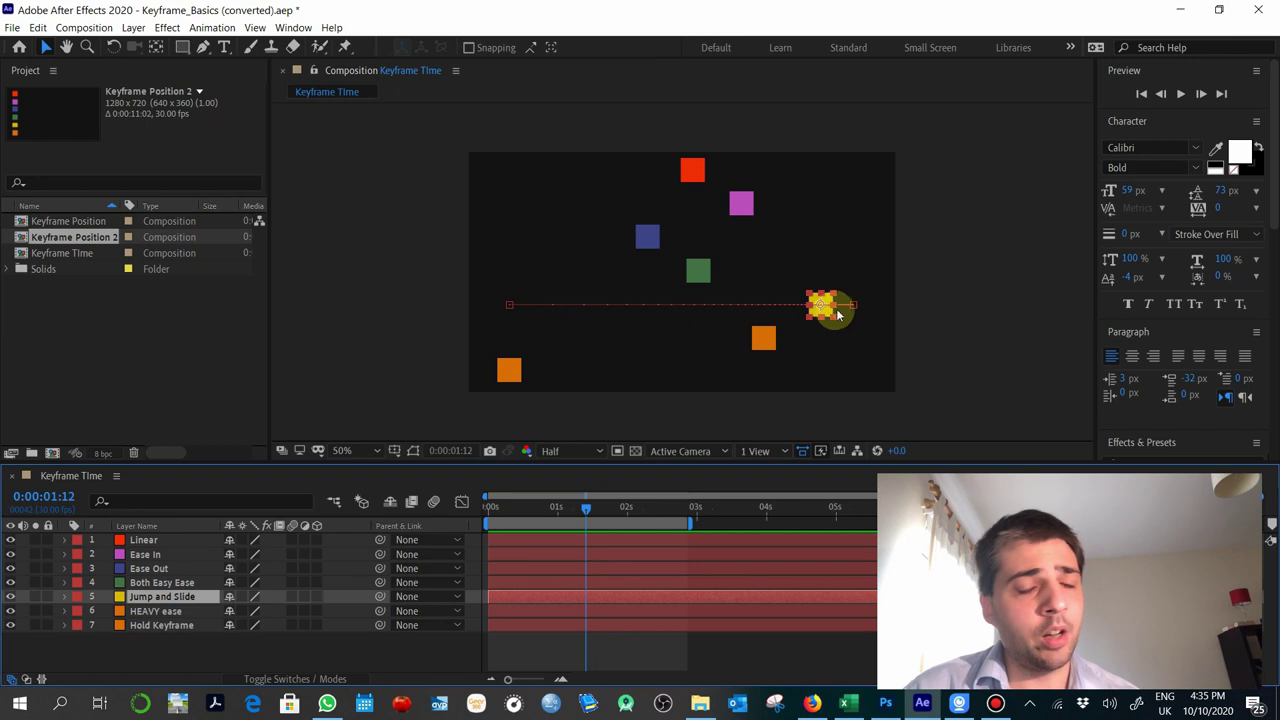
{"action": "left_click", "coordinate": [175, 612]}
{"action": "left_click", "coordinate": [181, 626]}
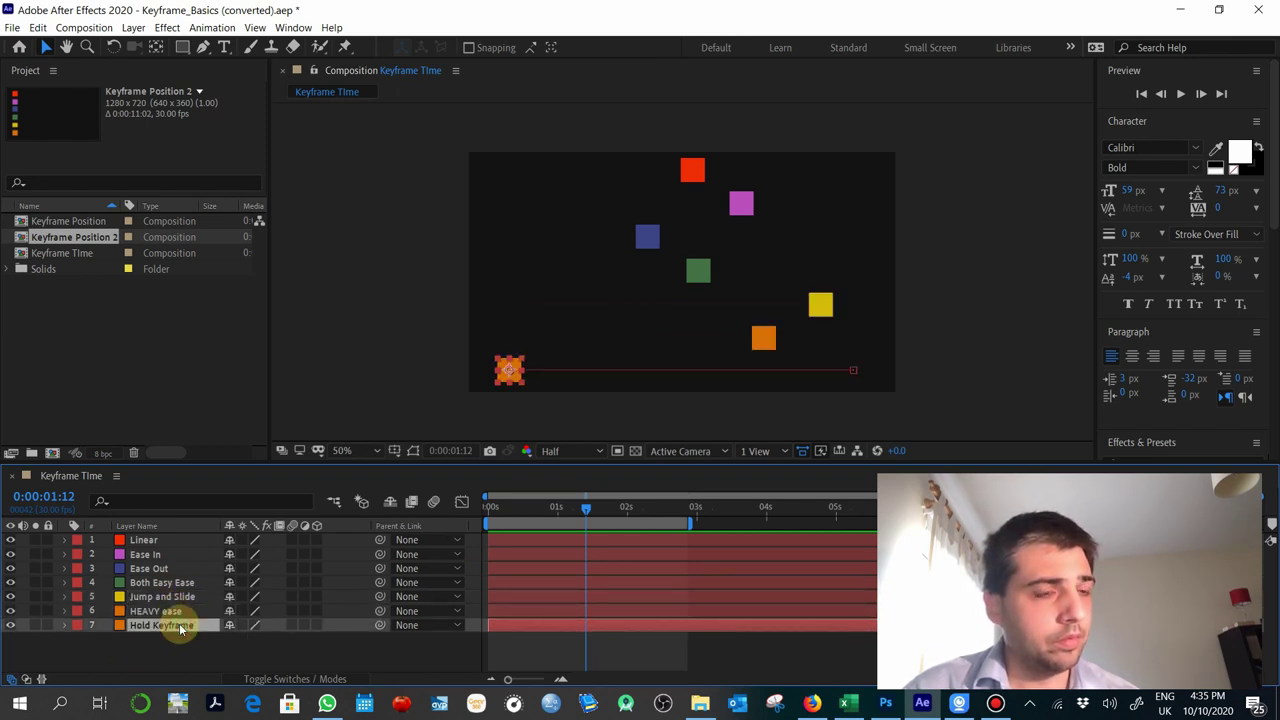
{"action": "left_click", "coordinate": [198, 668]}
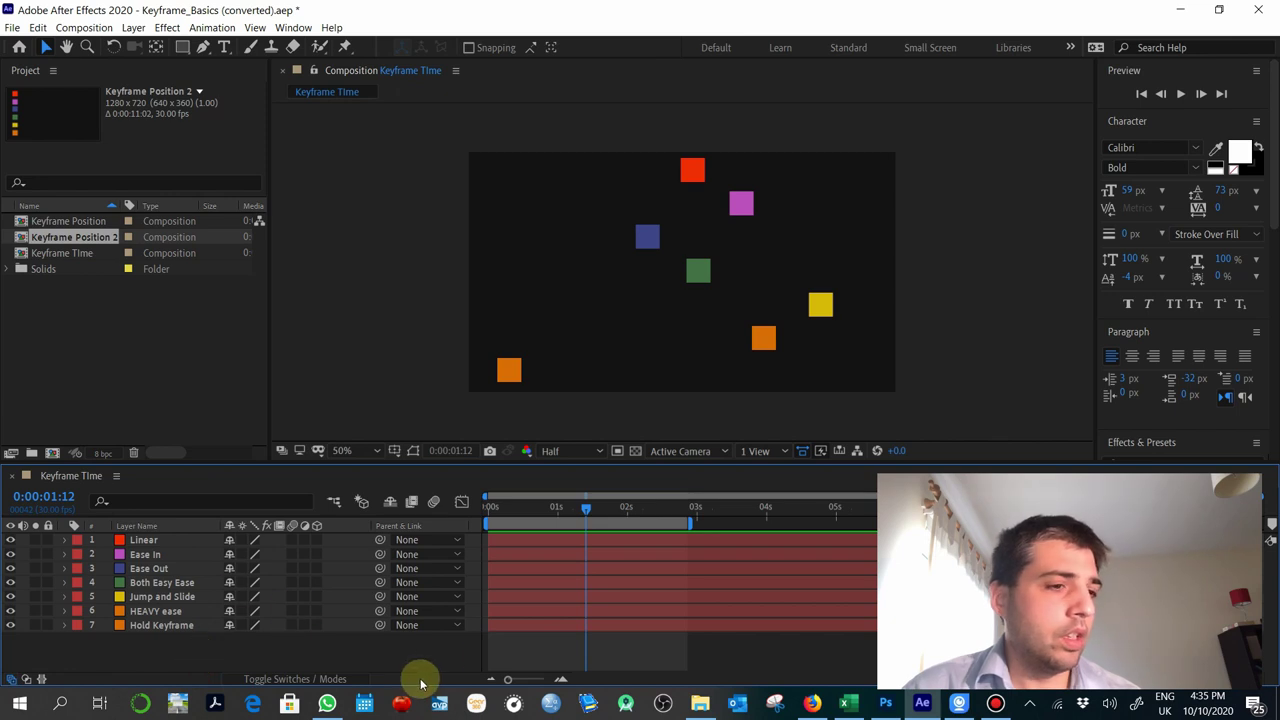
{"action": "left_click", "coordinate": [145, 541]}
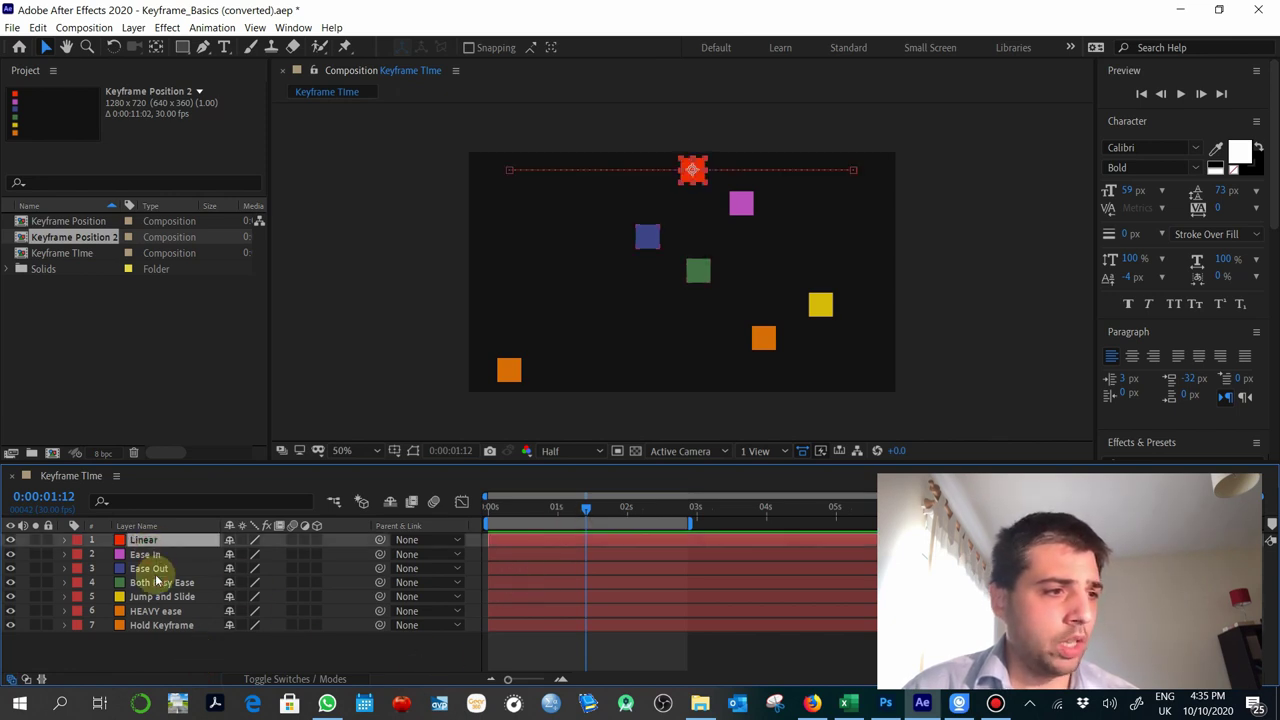
Expand the Linear layer's Transform properties and inspect its Position keyframes on a zoomed-in timeline
{"action": "left_click", "coordinate": [65, 539]}
{"action": "left_click", "coordinate": [79, 555]}
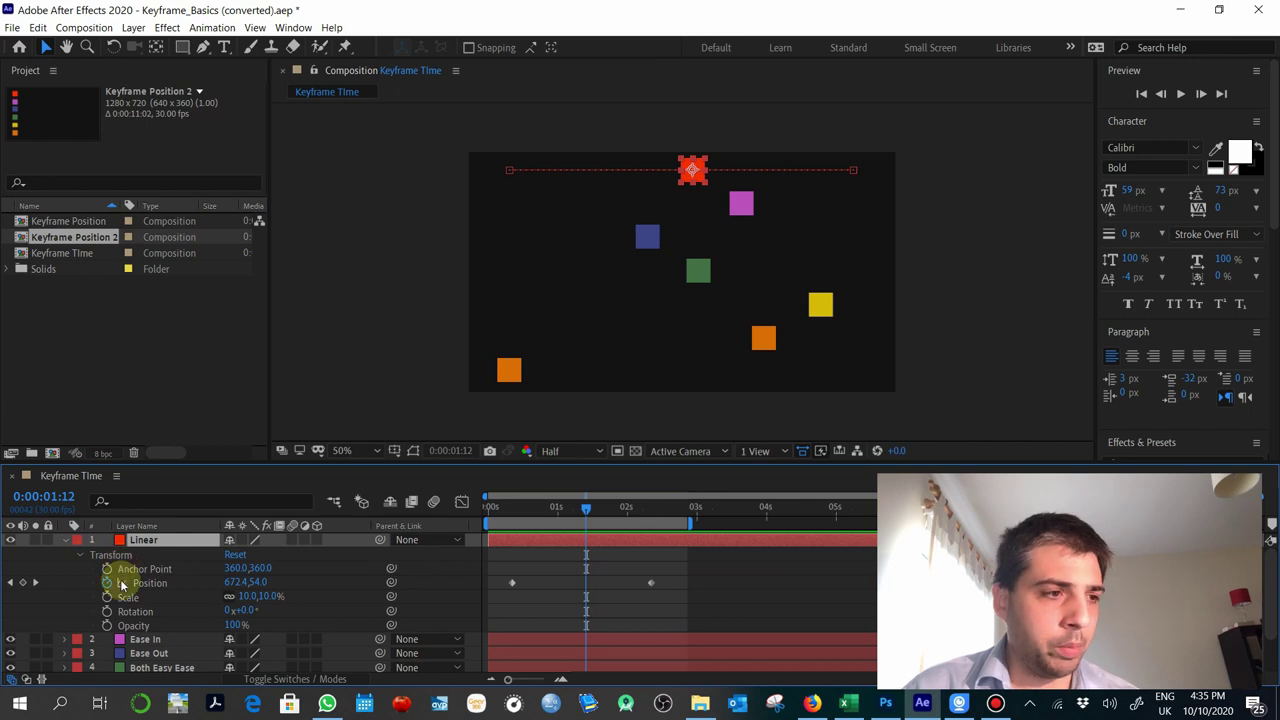
{"action": "left_click", "coordinate": [150, 583]}
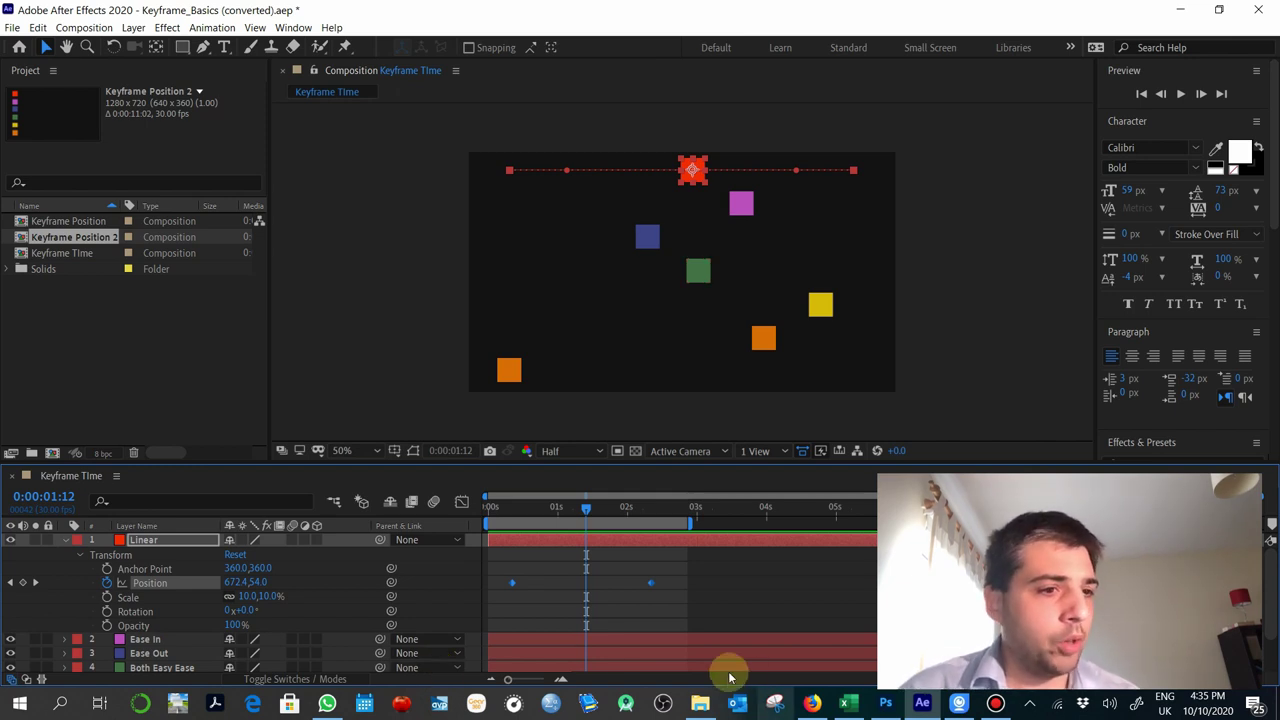
{"action": "mouse_move", "coordinate": [508, 679]}
{"action": "left_mouse_down"}
{"action": "mouse_move", "coordinate": [537, 680]}
{"action": "mouse_move", "coordinate": [519, 680]}
{"action": "left_mouse_up"}
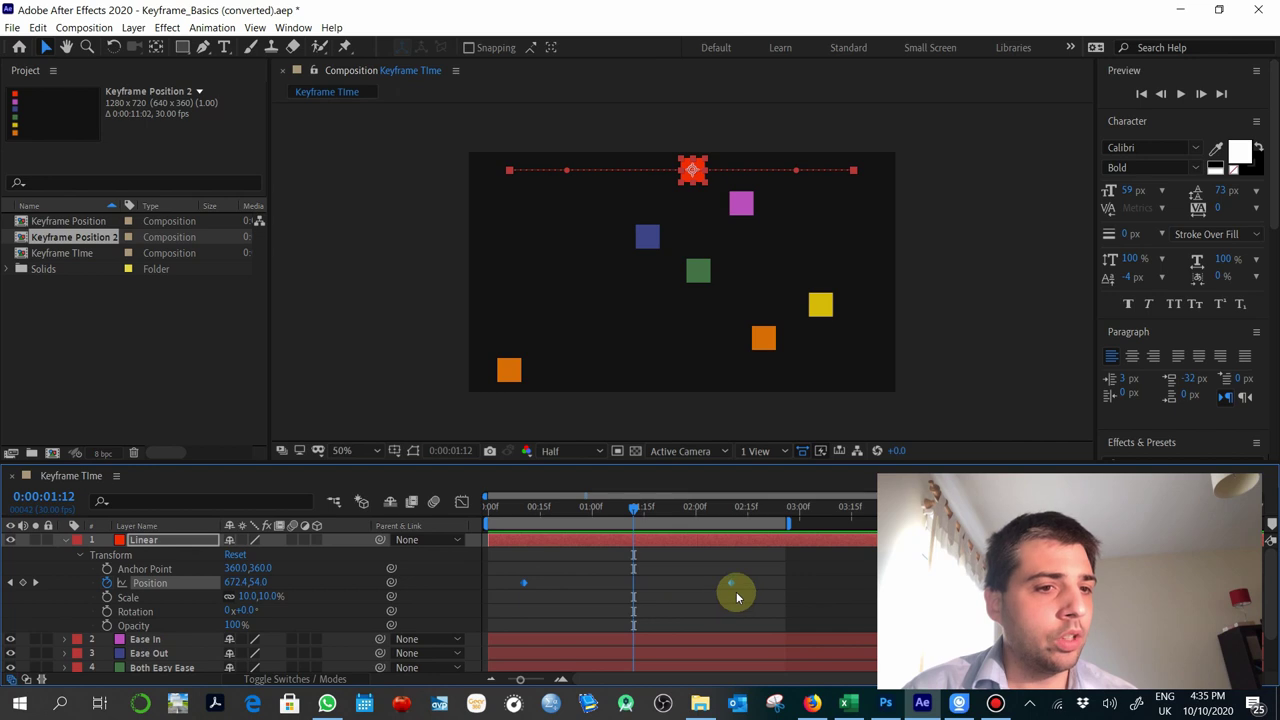
{"action": "left_click", "coordinate": [563, 594]}
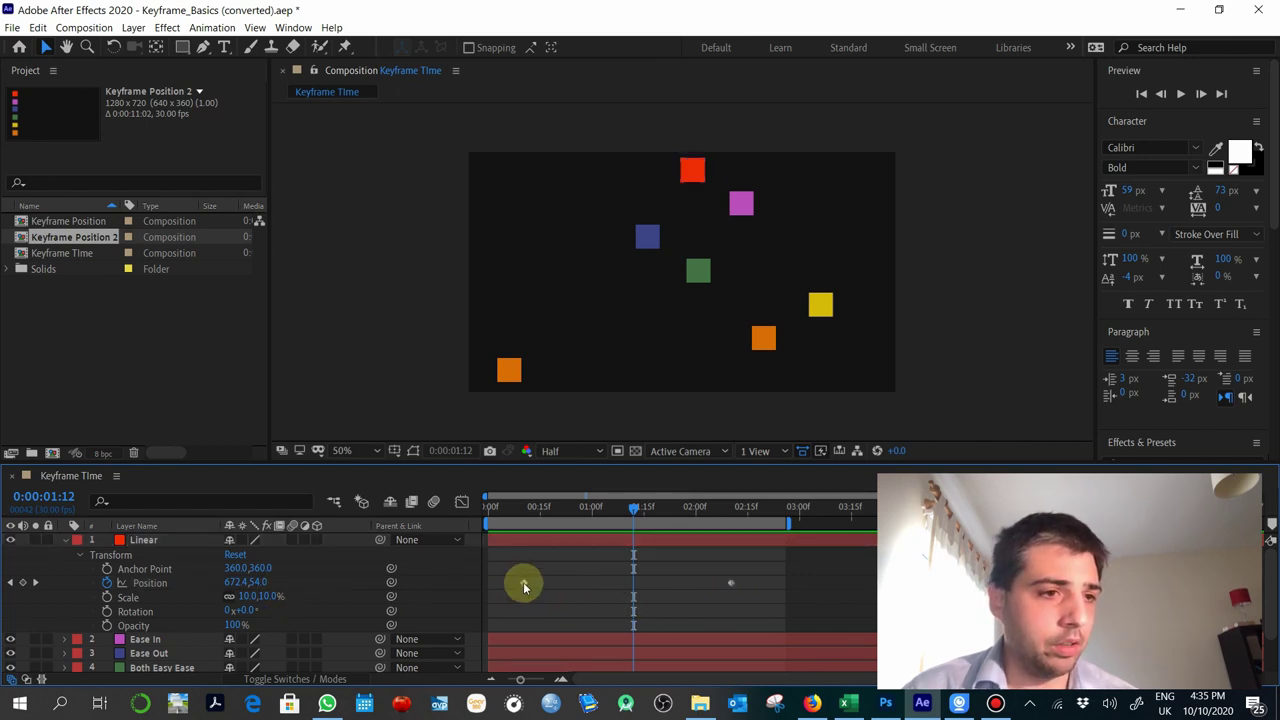
Expand the Ease In layer's Transform properties and select its last Position keyframe
{"action": "left_click", "coordinate": [65, 641]}
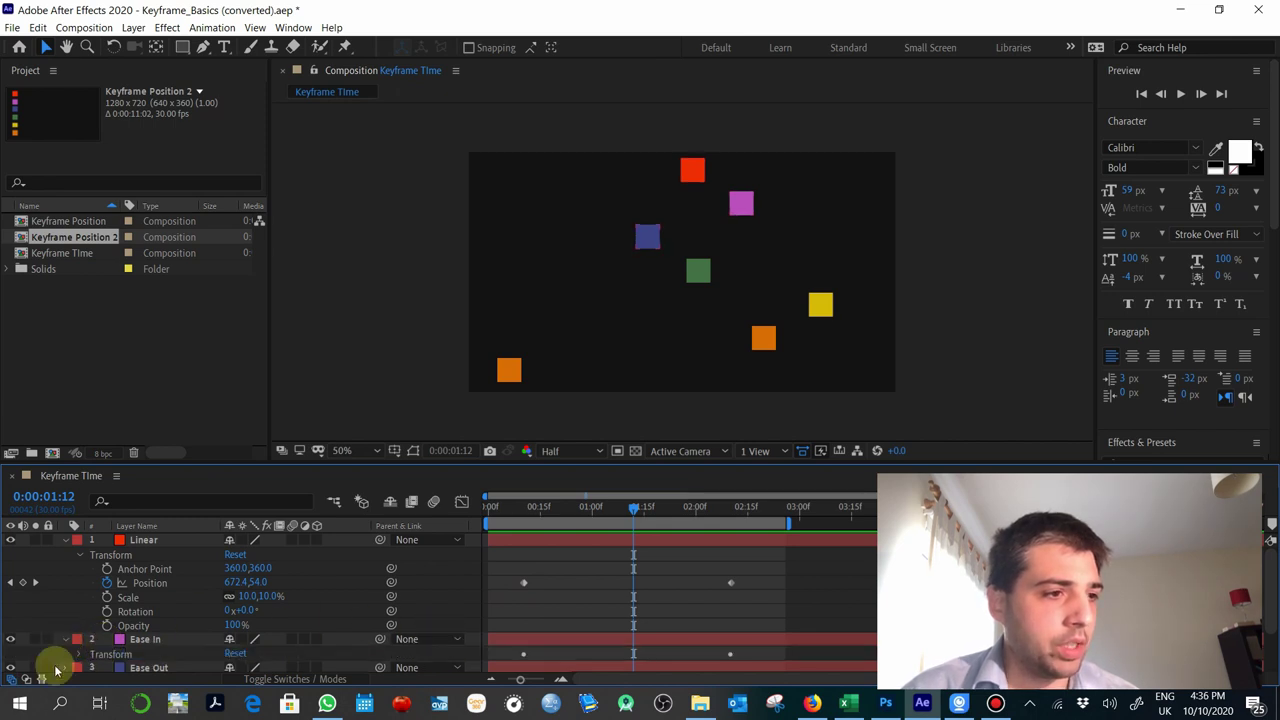
{"action": "left_click", "coordinate": [80, 655]}
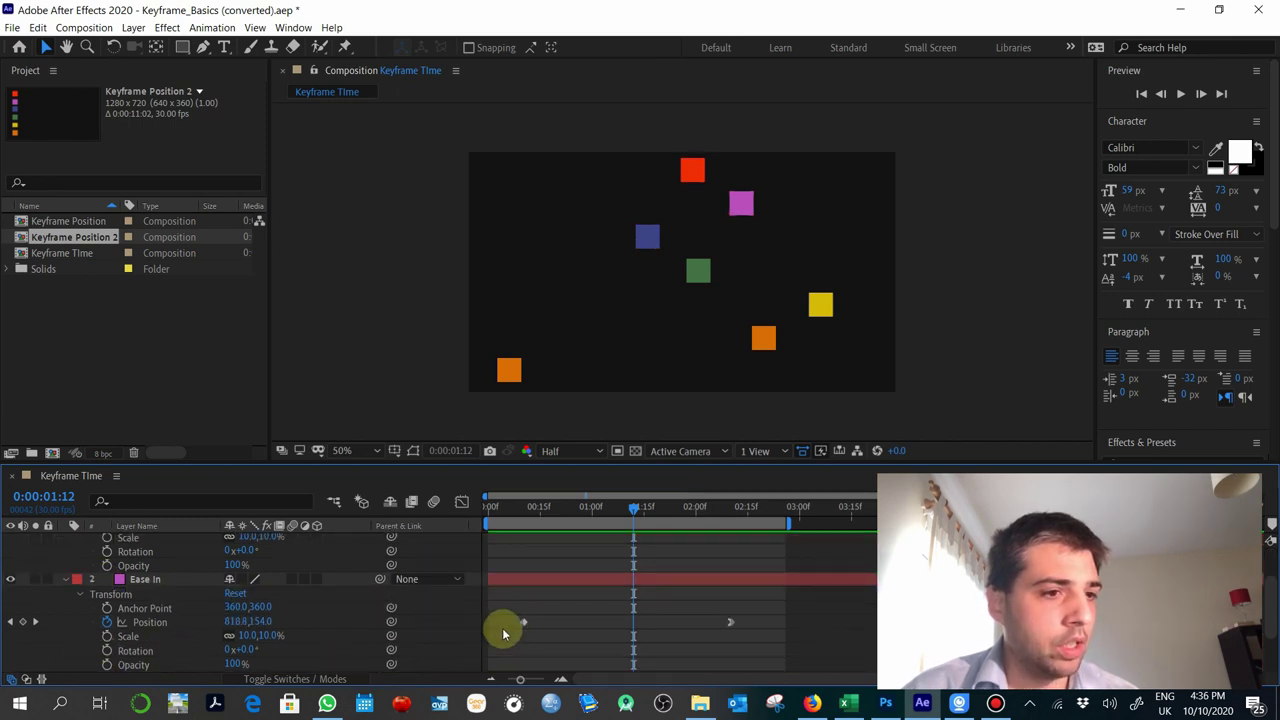
{"action": "left_click", "coordinate": [524, 622]}
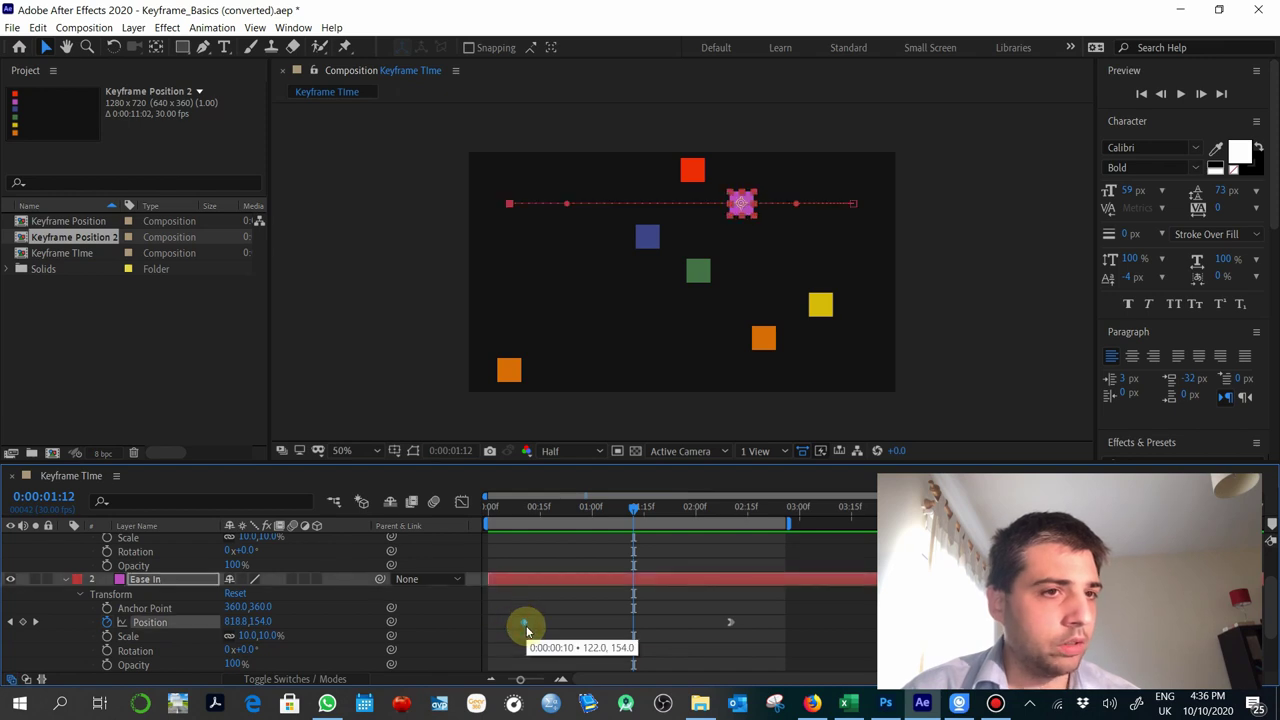
{"action": "scroll", "coordinate": [524, 624], "scroll_direction": "up", "scroll_amount": 3}
{"action": "scroll", "coordinate": [524, 624], "scroll_direction": "down", "scroll_amount": 2}
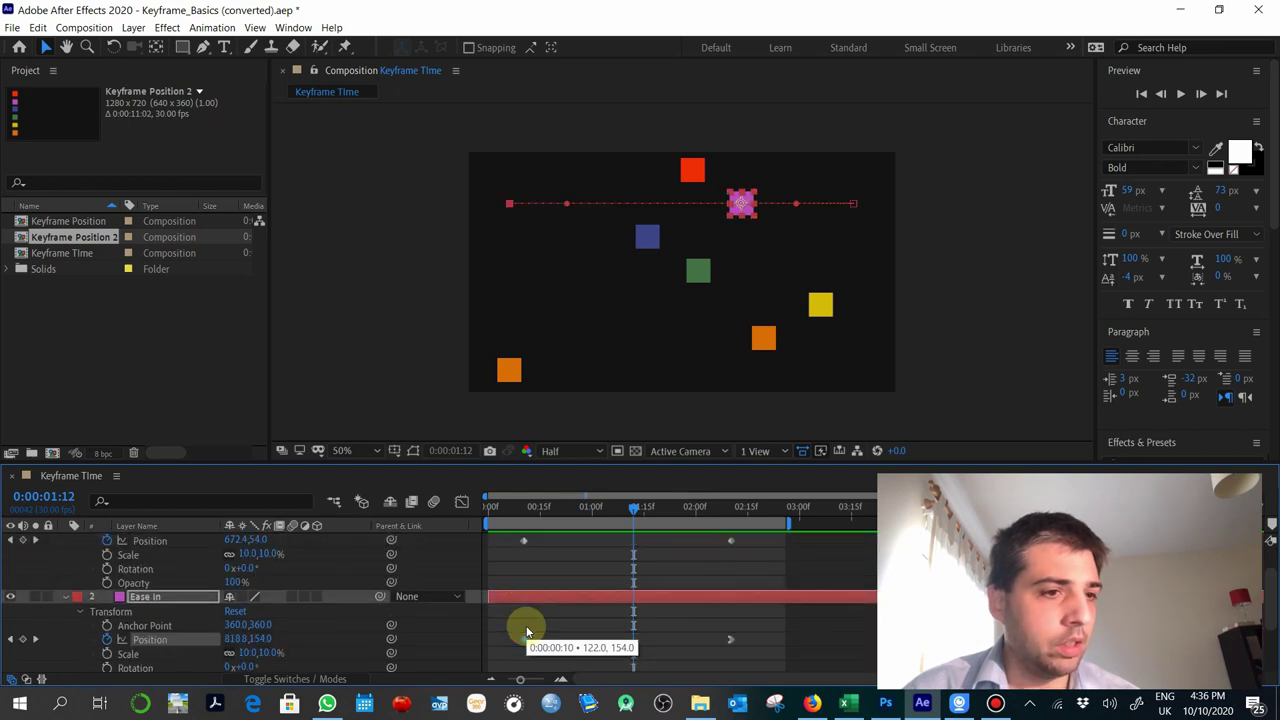
{"action": "left_click", "coordinate": [730, 641]}
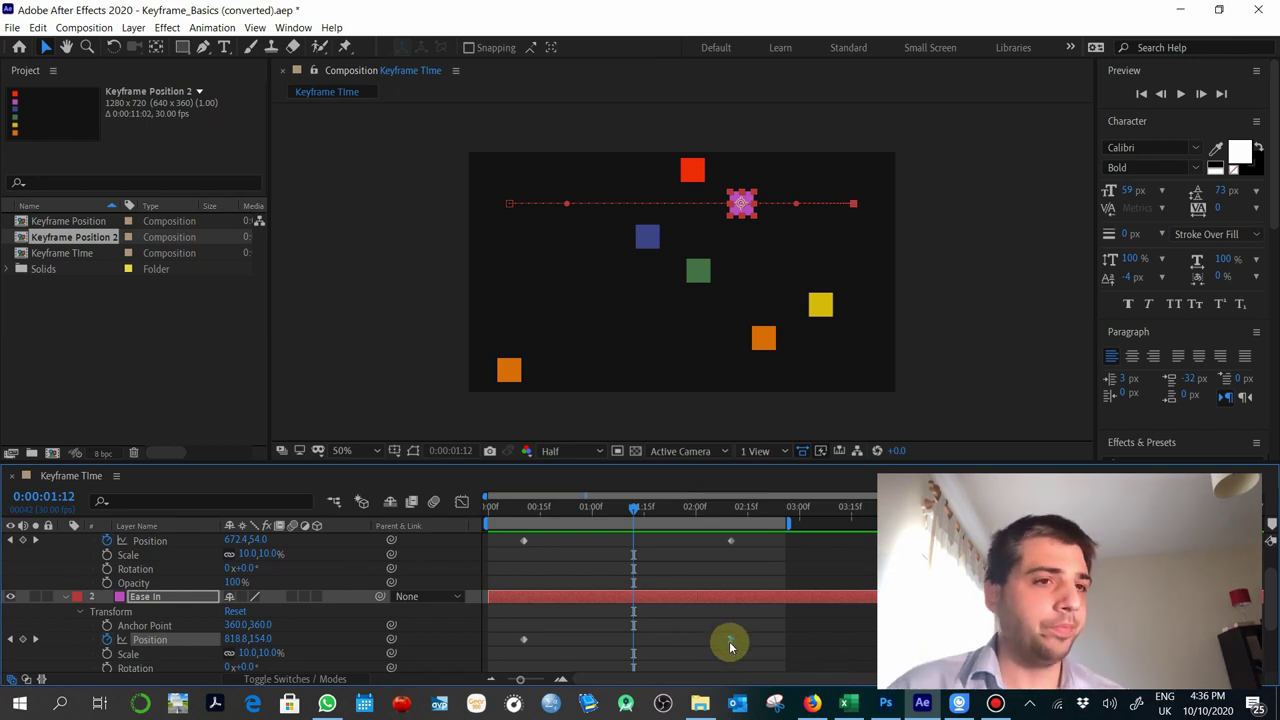
{"action": "scroll", "coordinate": [234, 629], "scroll_direction": "up", "scroll_amount": 3}
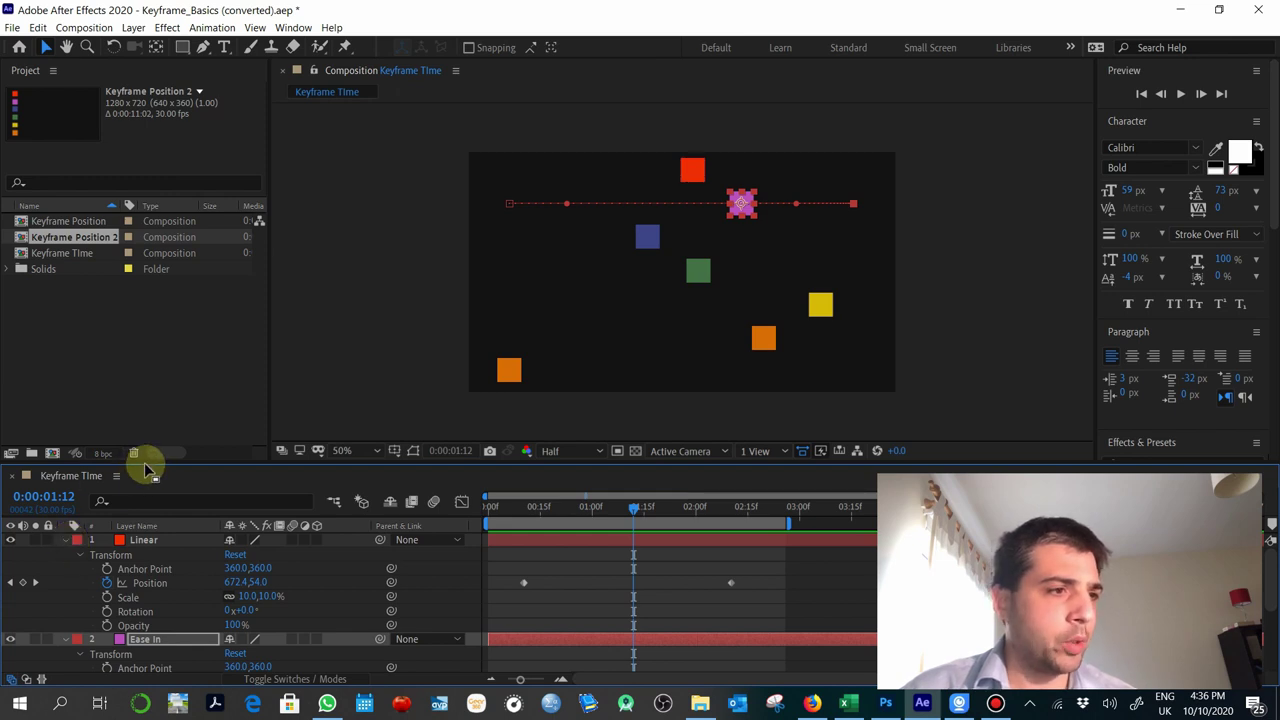
Enlarge the timeline, mark layers Ease Out through Hold Keyframe as shy, and hide them
{"action": "left_click_drag", "start_coordinate": [150, 465], "coordinate": [180, 391]}
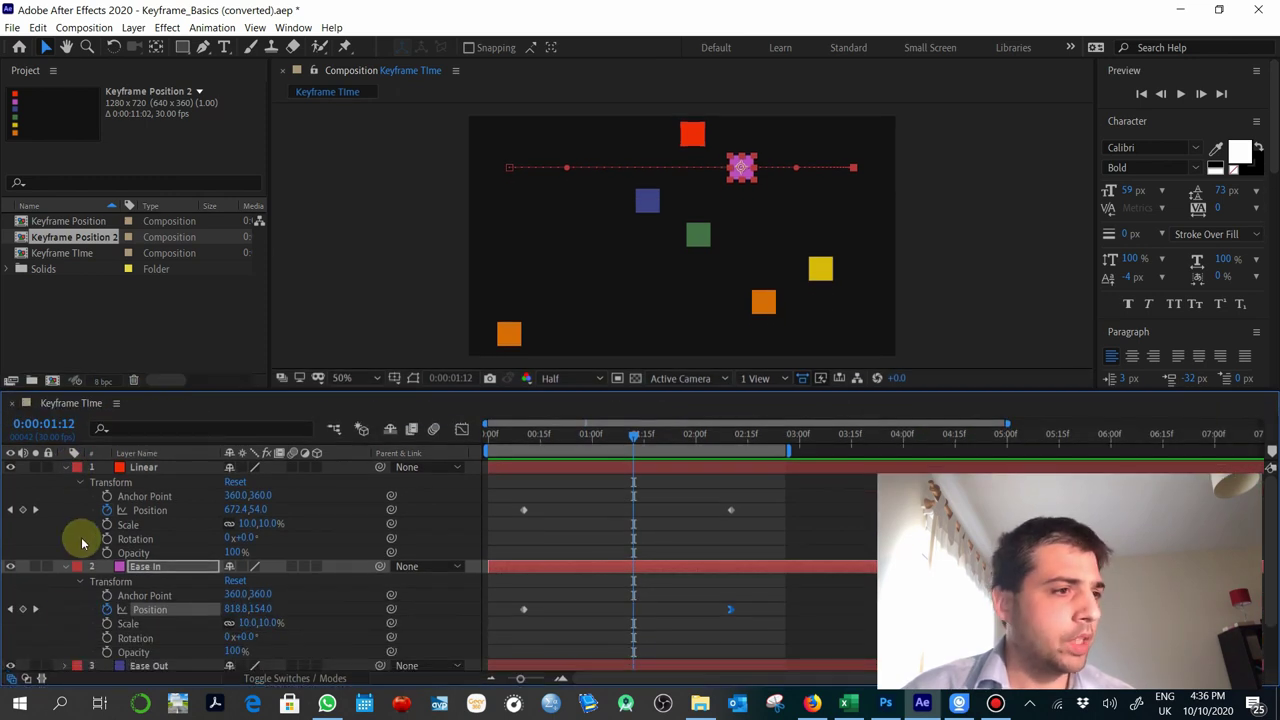
{"action": "left_click", "coordinate": [145, 665]}
{"action": "scroll", "coordinate": [160, 662], "scroll_direction": "down", "scroll_amount": 3}
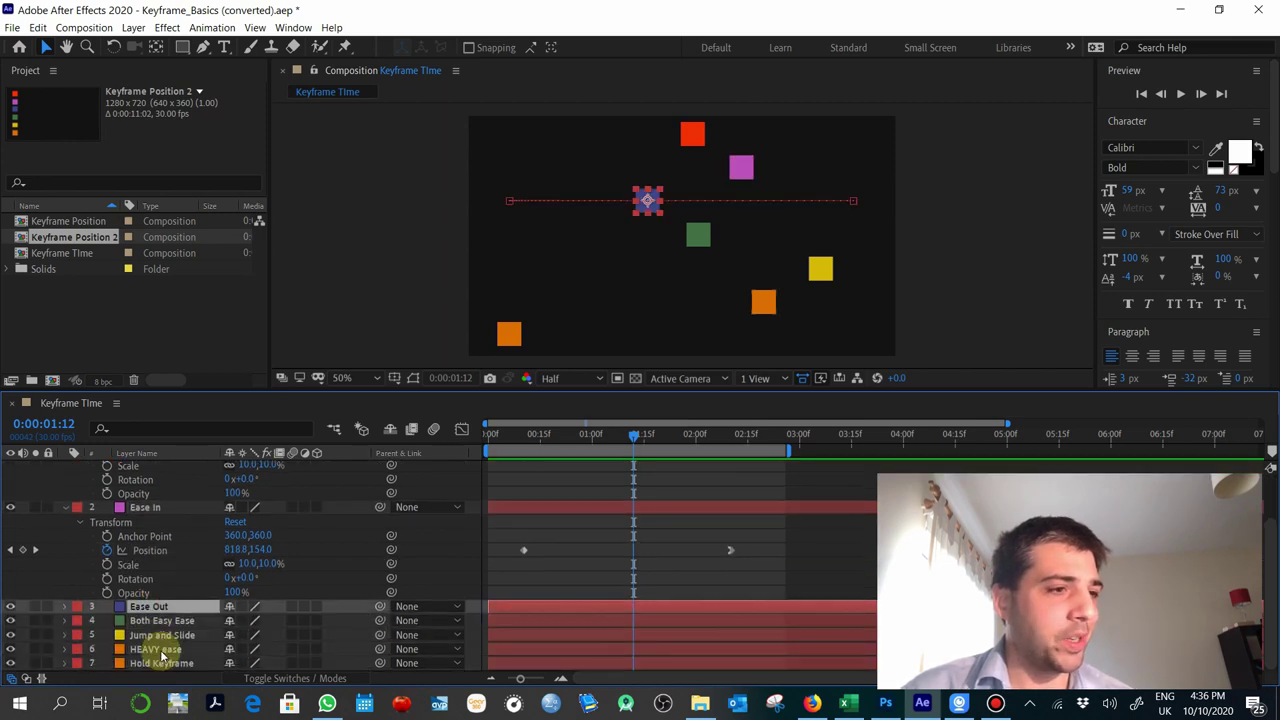
{"action": "left_click", "coordinate": [163, 663], "text": "shift"}
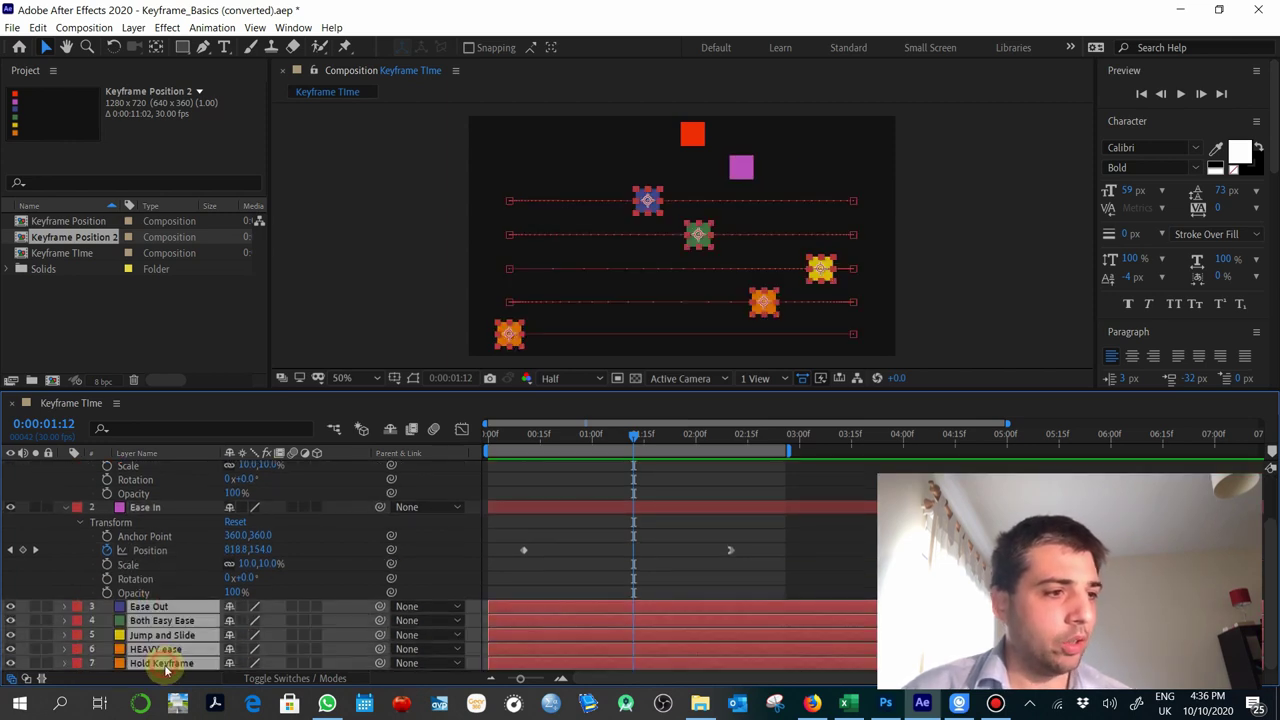
{"action": "left_click", "coordinate": [229, 607]}
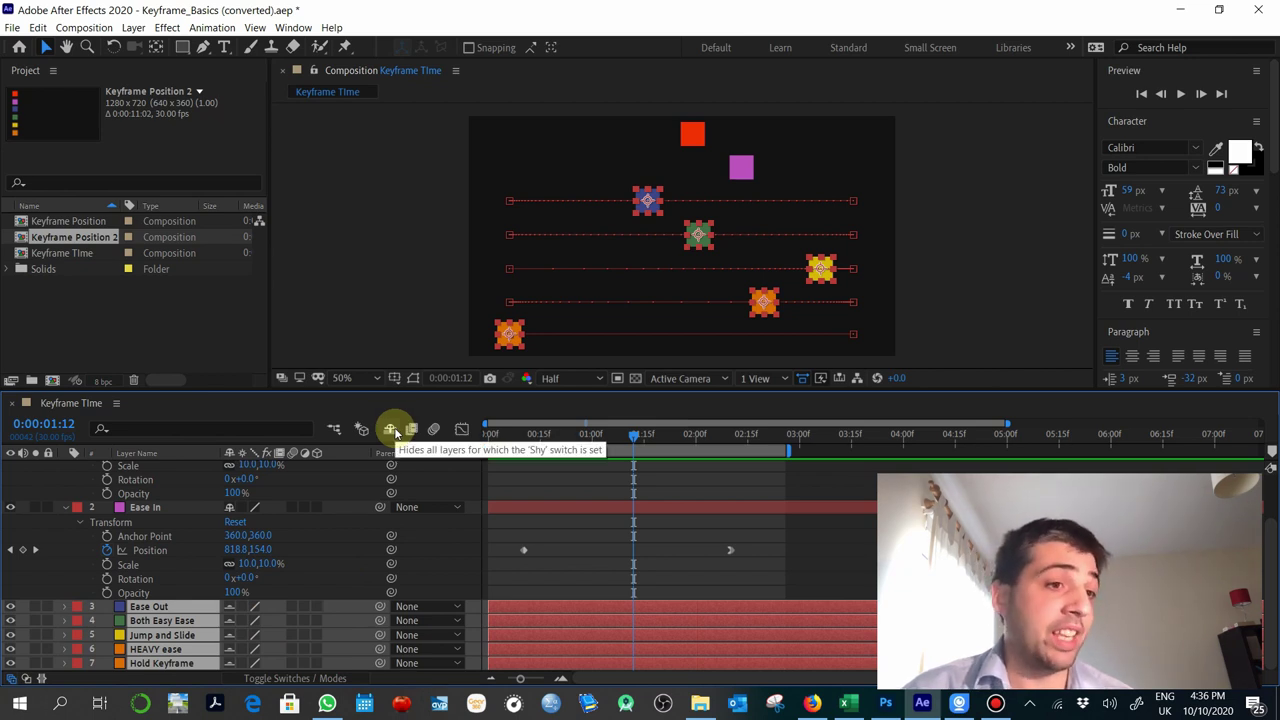
{"action": "left_click", "coordinate": [393, 429]}
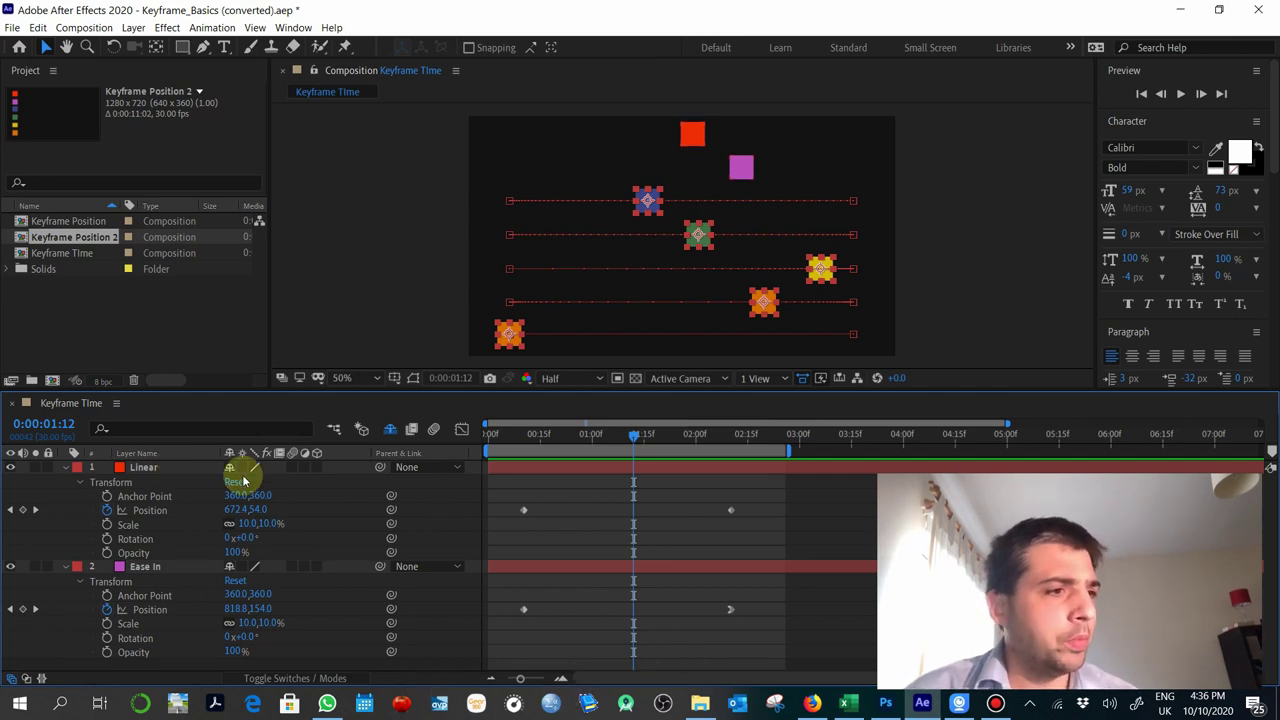
Select the Linear and Ease In layers and show only their Position properties
{"action": "left_click", "coordinate": [168, 467]}
{"action": "left_click", "coordinate": [166, 566], "text": "shift"}
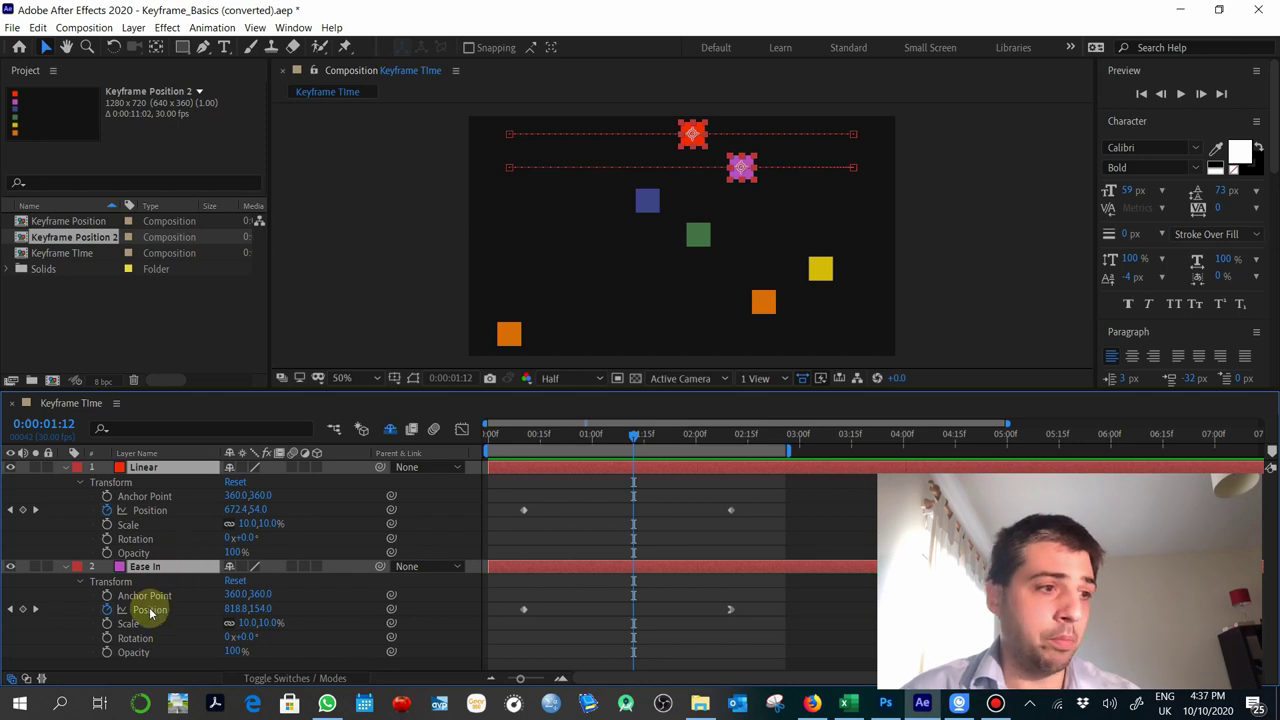
{"action": "key", "text": "p"}
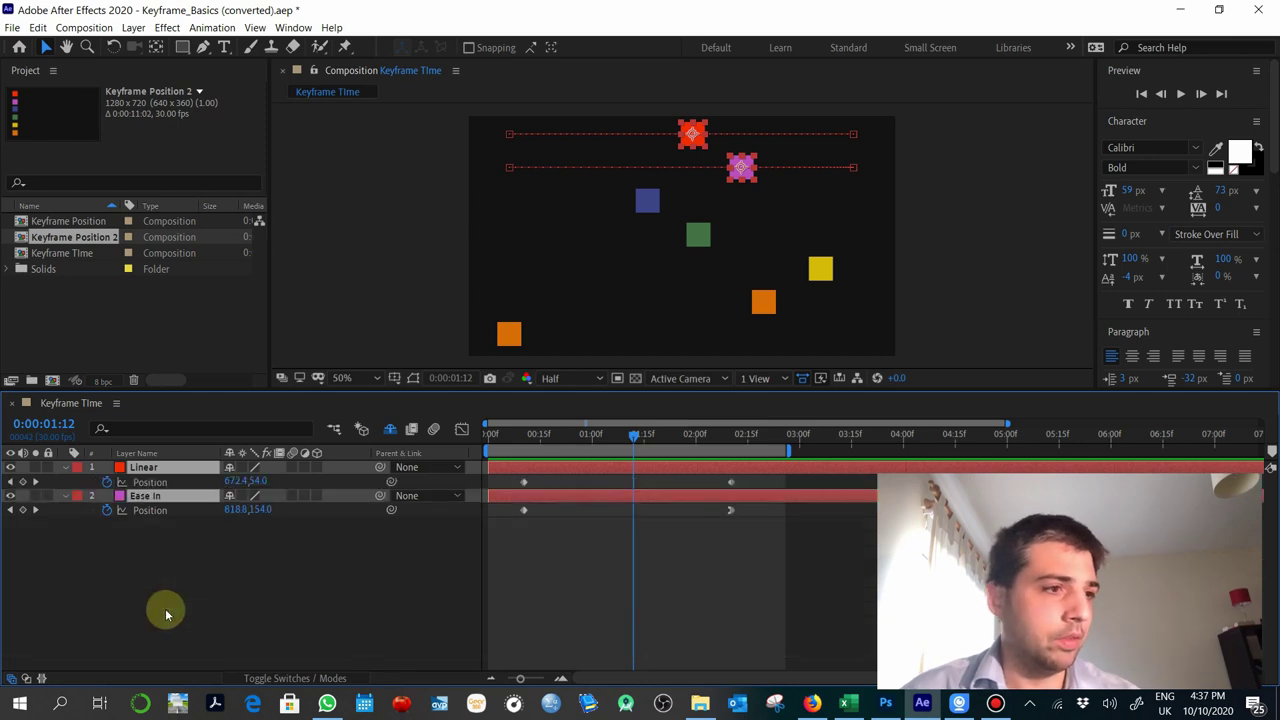
Show Linear's Position speed graph, a flat 516 px/sec line, scrubbing 0:00:00:10 to 0:00:02:09
{"action": "left_click", "coordinate": [157, 484]}
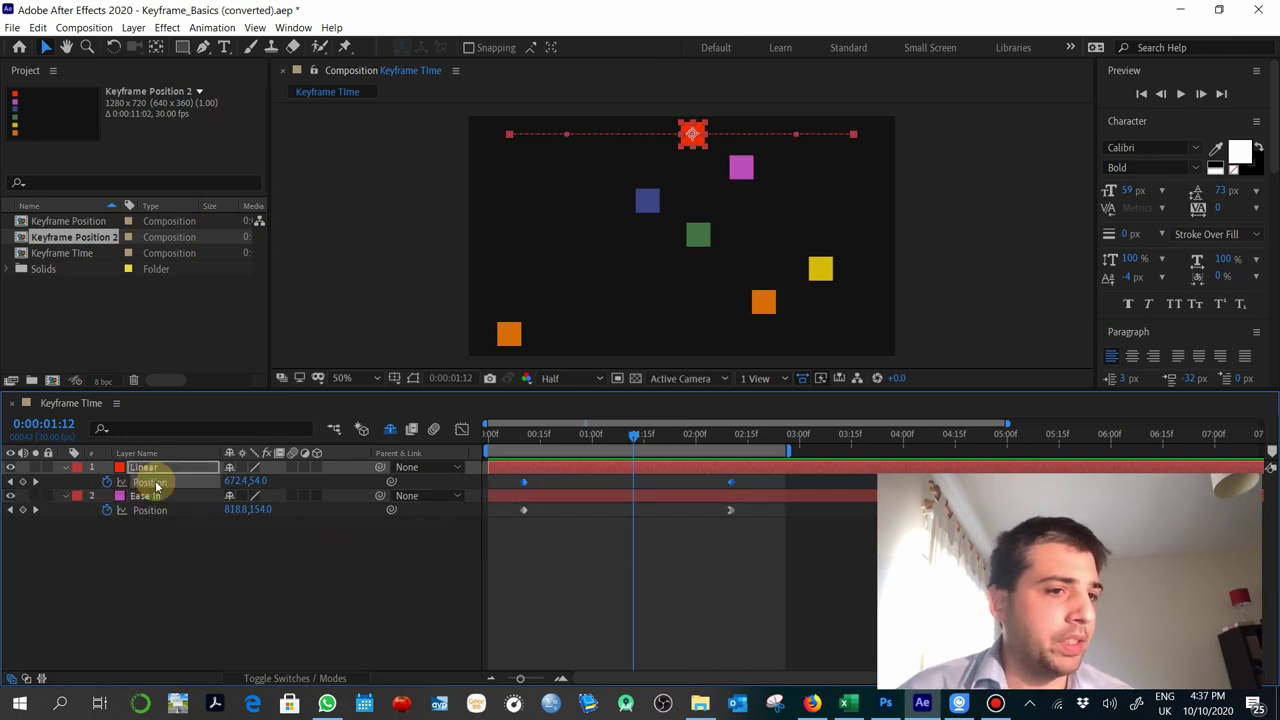
{"action": "left_click", "coordinate": [466, 433]}
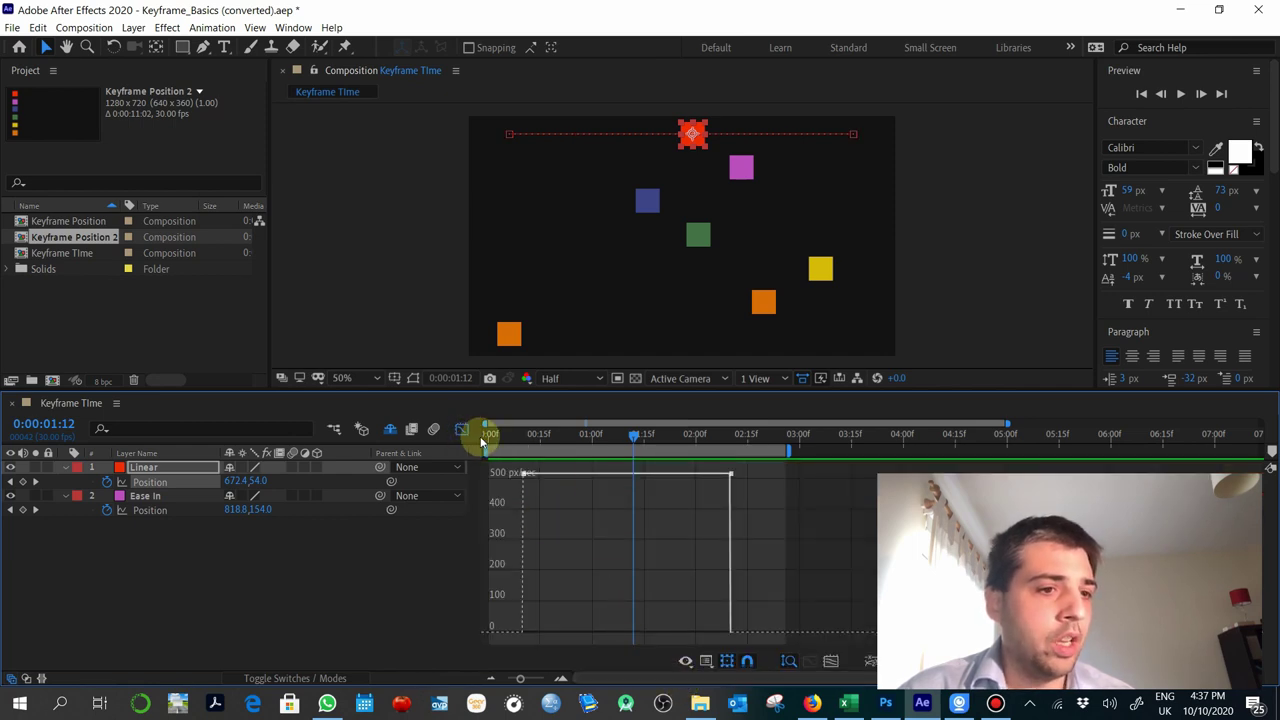
{"action": "left_click", "coordinate": [524, 435]}
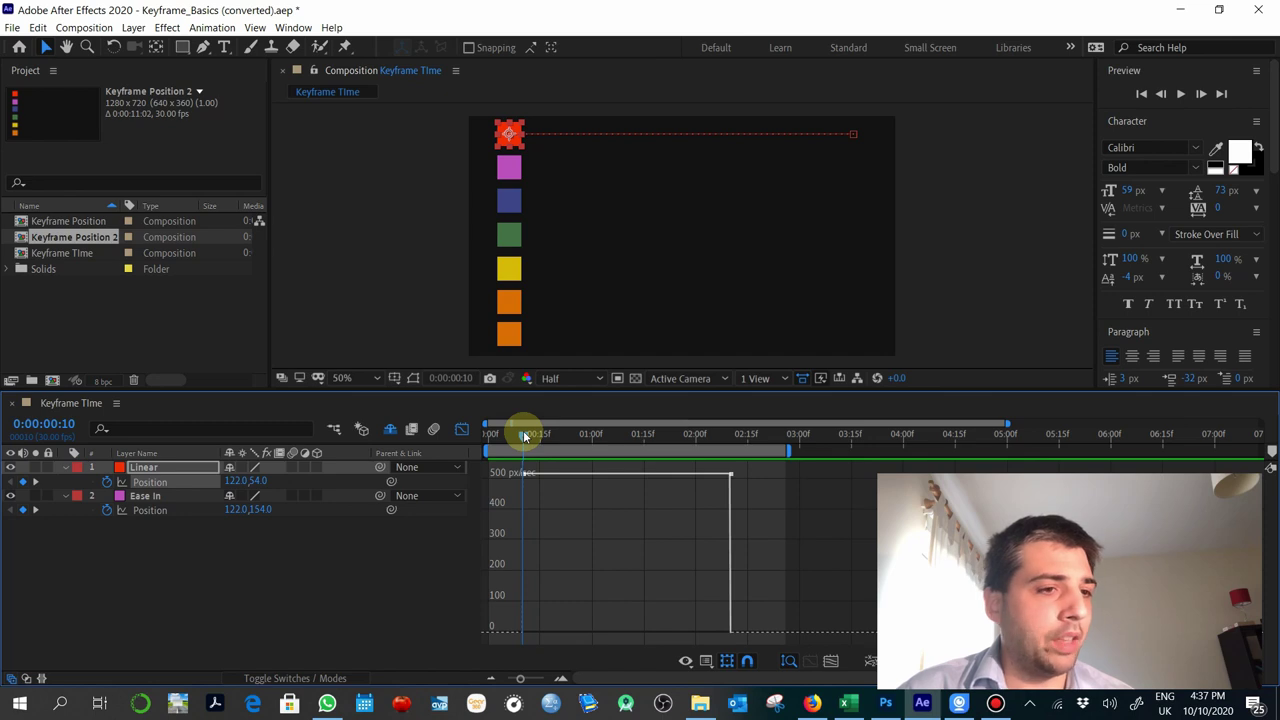
{"action": "left_click_drag", "start_coordinate": [524, 435], "coordinate": [731, 449]}
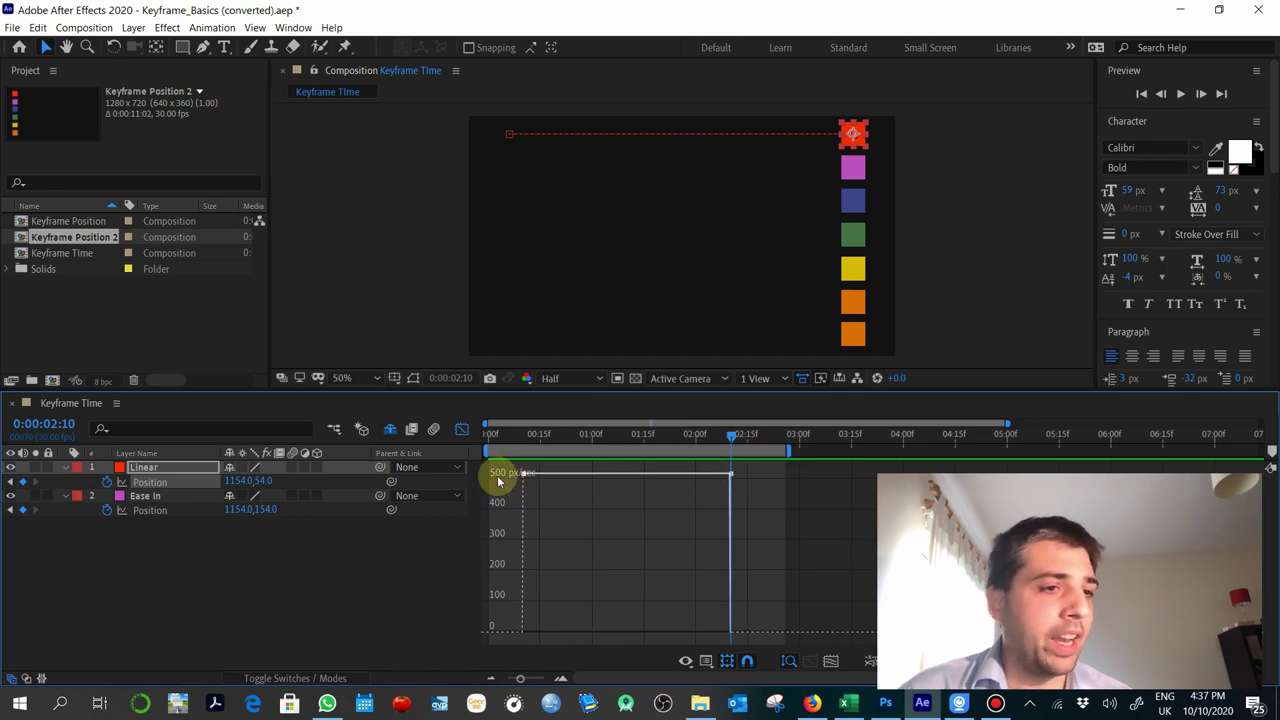
{"action": "mouse_move", "coordinate": [518, 478]}
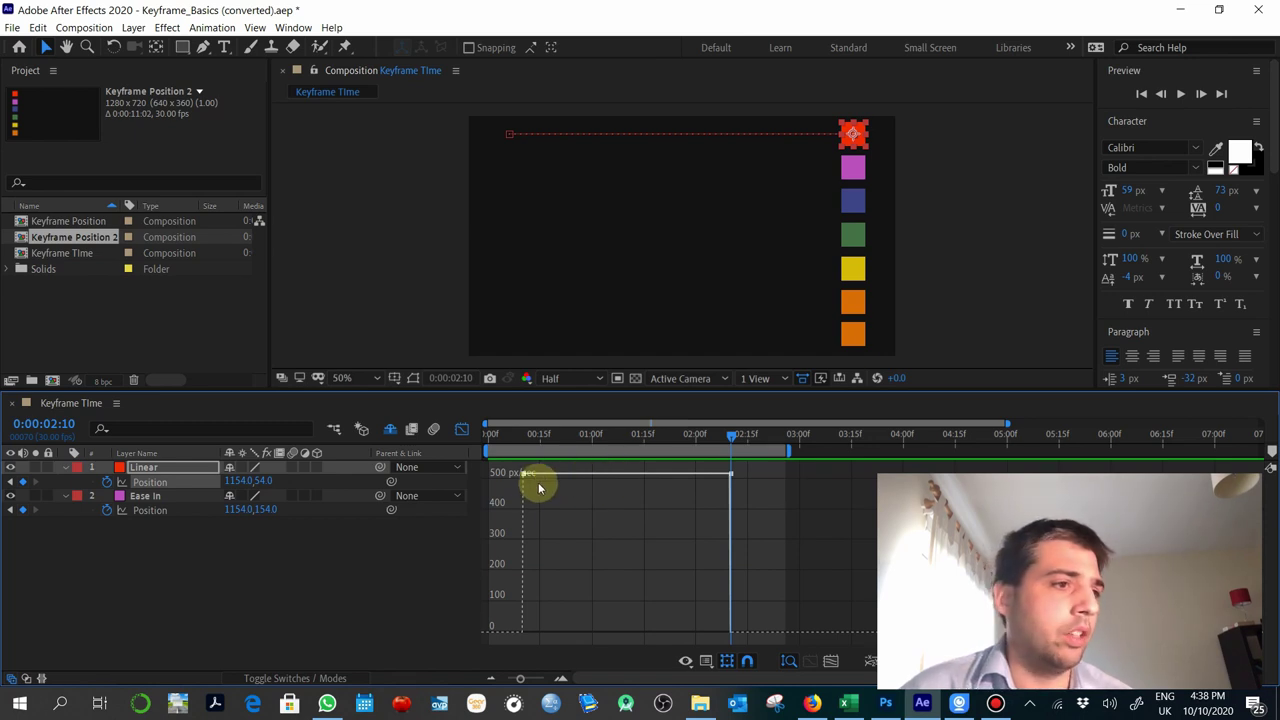
Show Ease In's Position speed curve dropping to zero, scrubbing from 0:00:00:11 to 0:00:02:11
{"action": "left_click", "coordinate": [156, 496]}
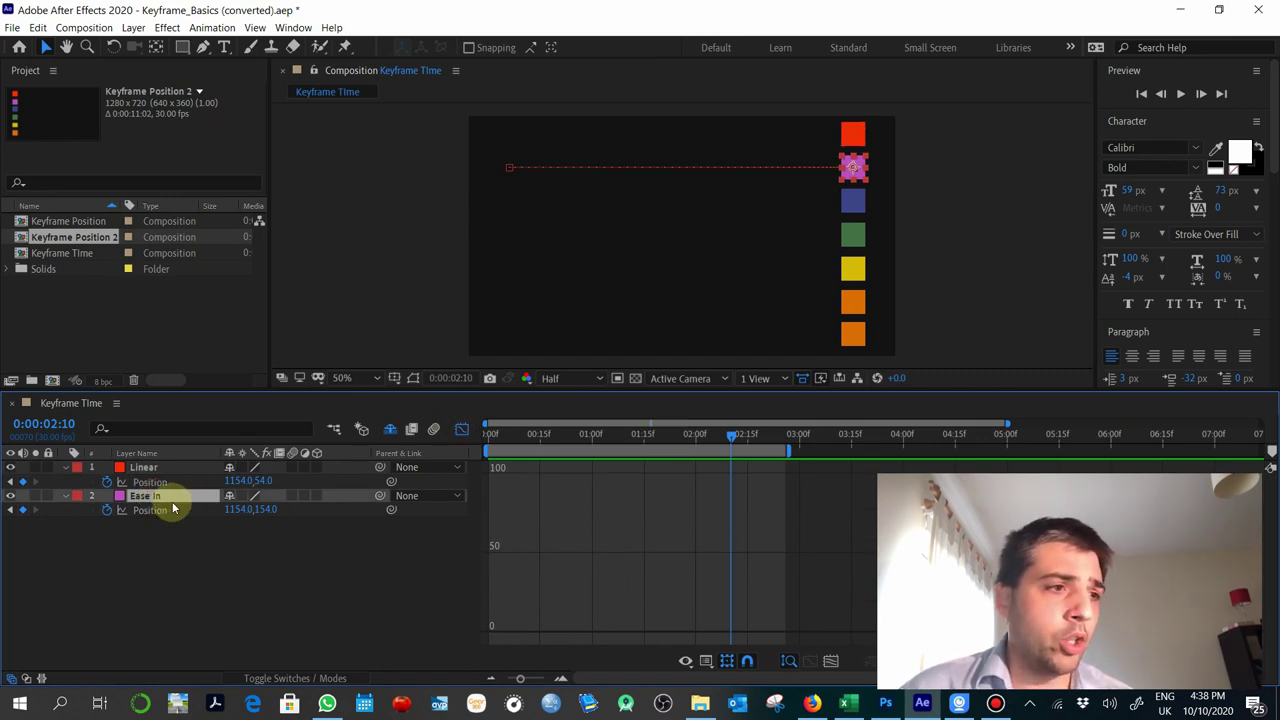
{"action": "left_click", "coordinate": [149, 514]}
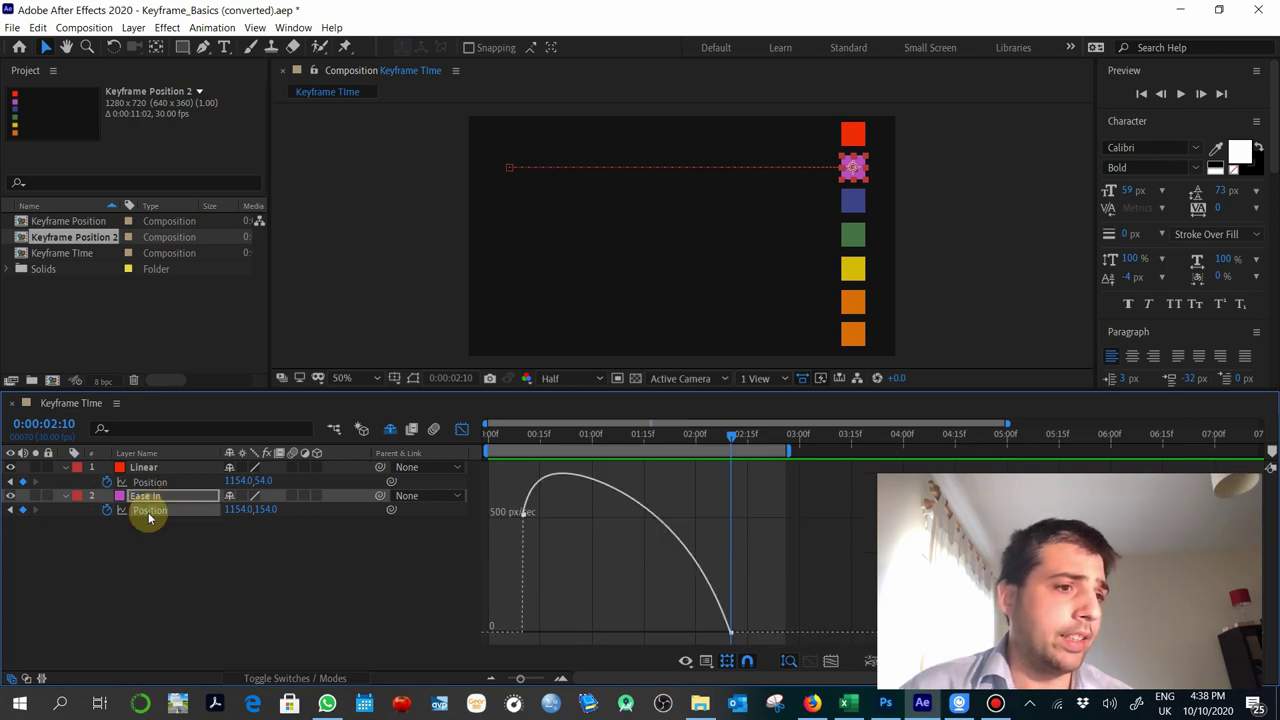
{"action": "left_click", "coordinate": [527, 440]}
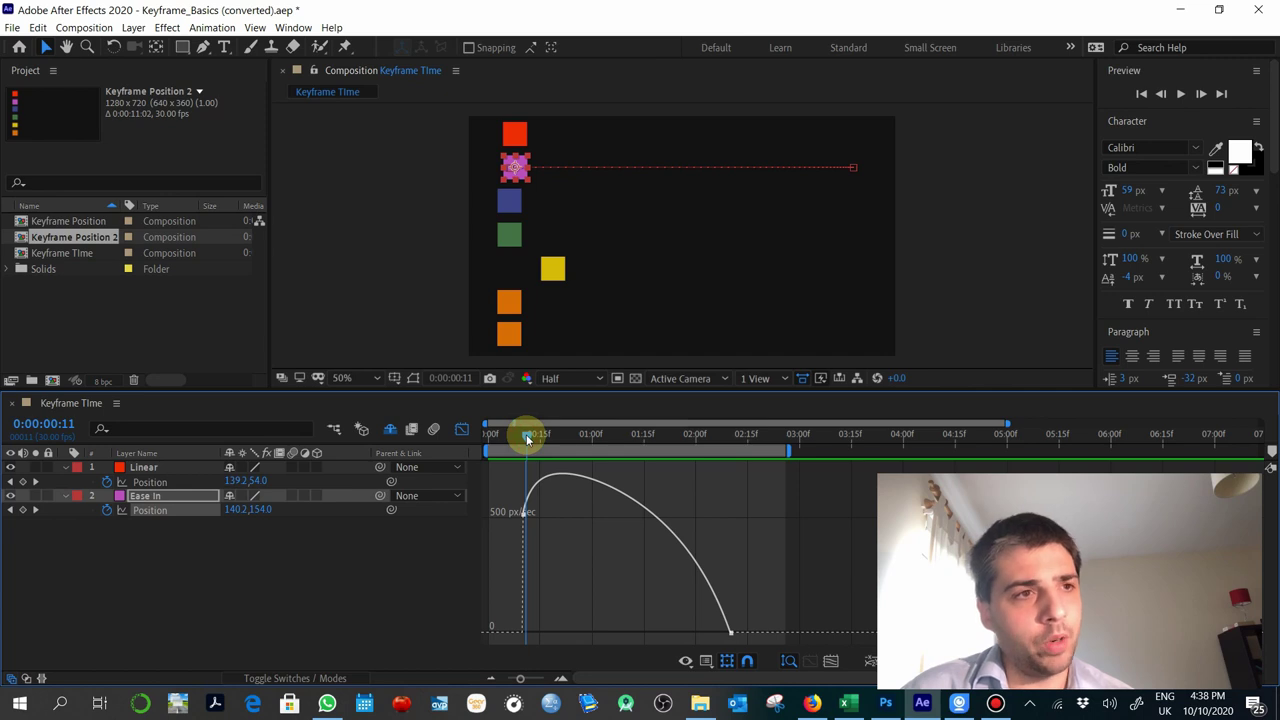
{"action": "left_click_drag", "start_coordinate": [530, 438], "coordinate": [724, 489]}
{"action": "mouse_move", "coordinate": [522, 513]}
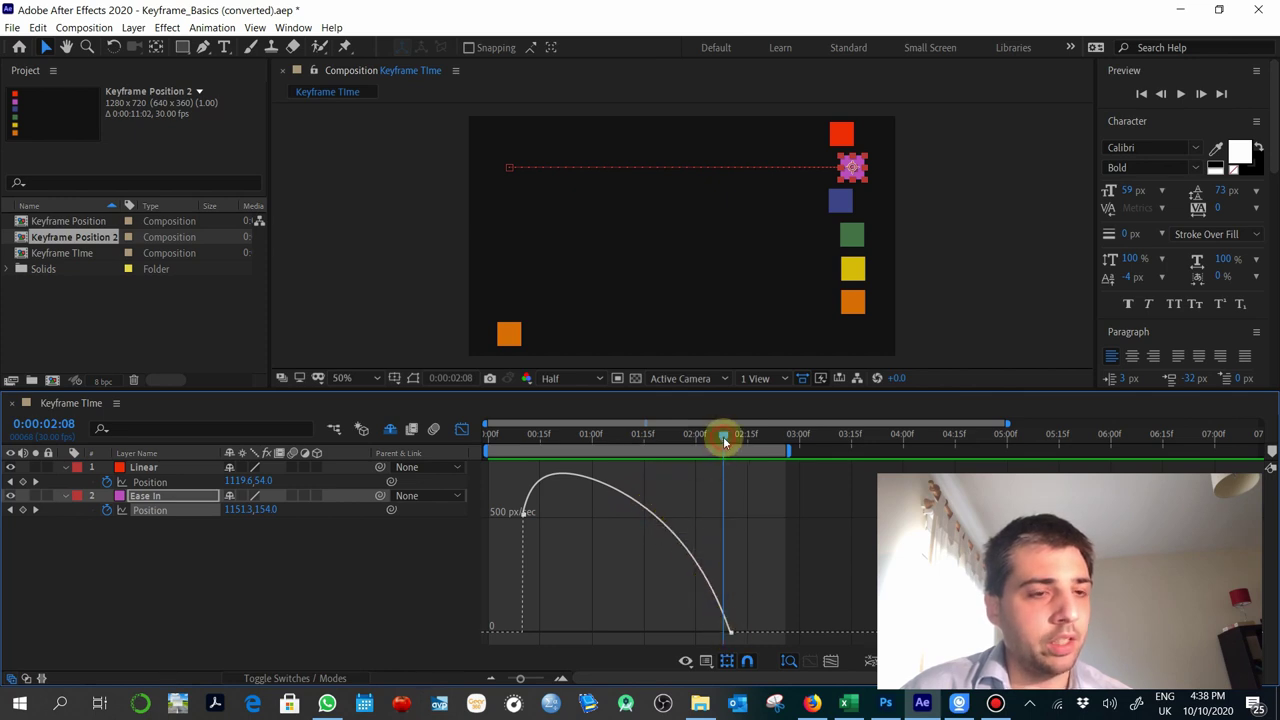
{"action": "left_click_drag", "start_coordinate": [724, 441], "coordinate": [734, 441]}
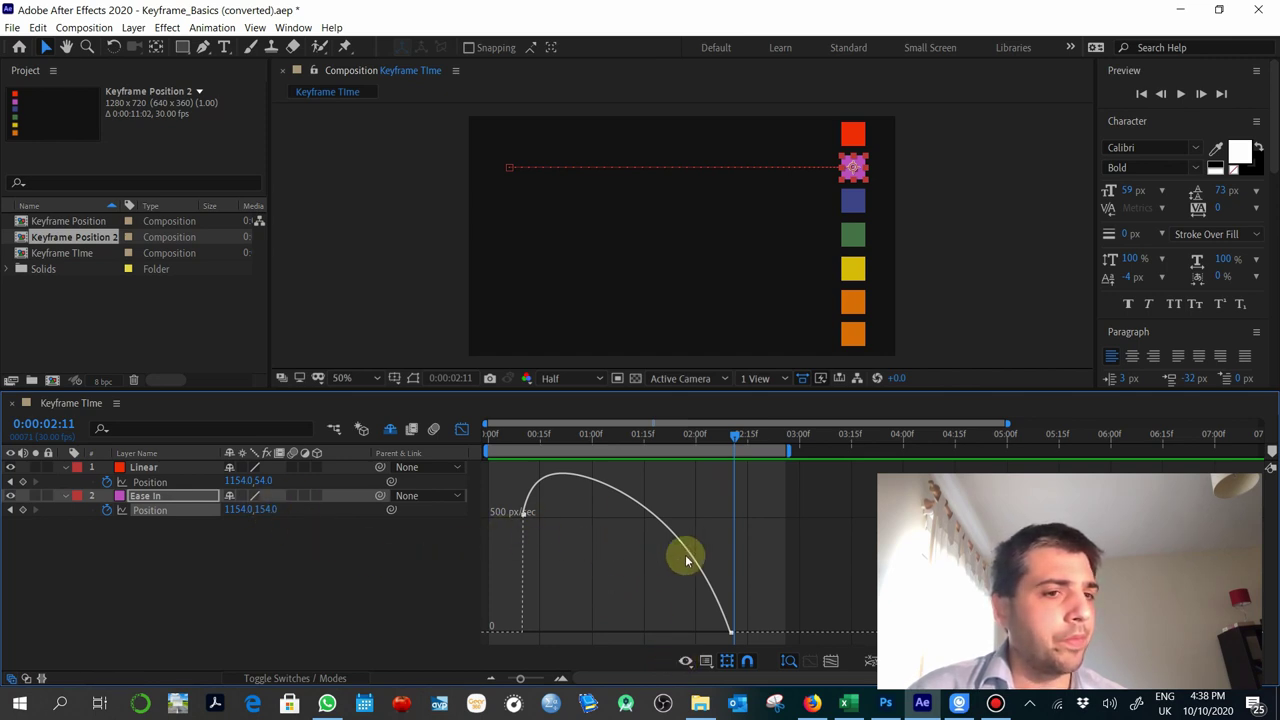
Unhide the shy layers and turn off visibility for Ease Out through Hold Keyframe
{"action": "left_click", "coordinate": [392, 429]}
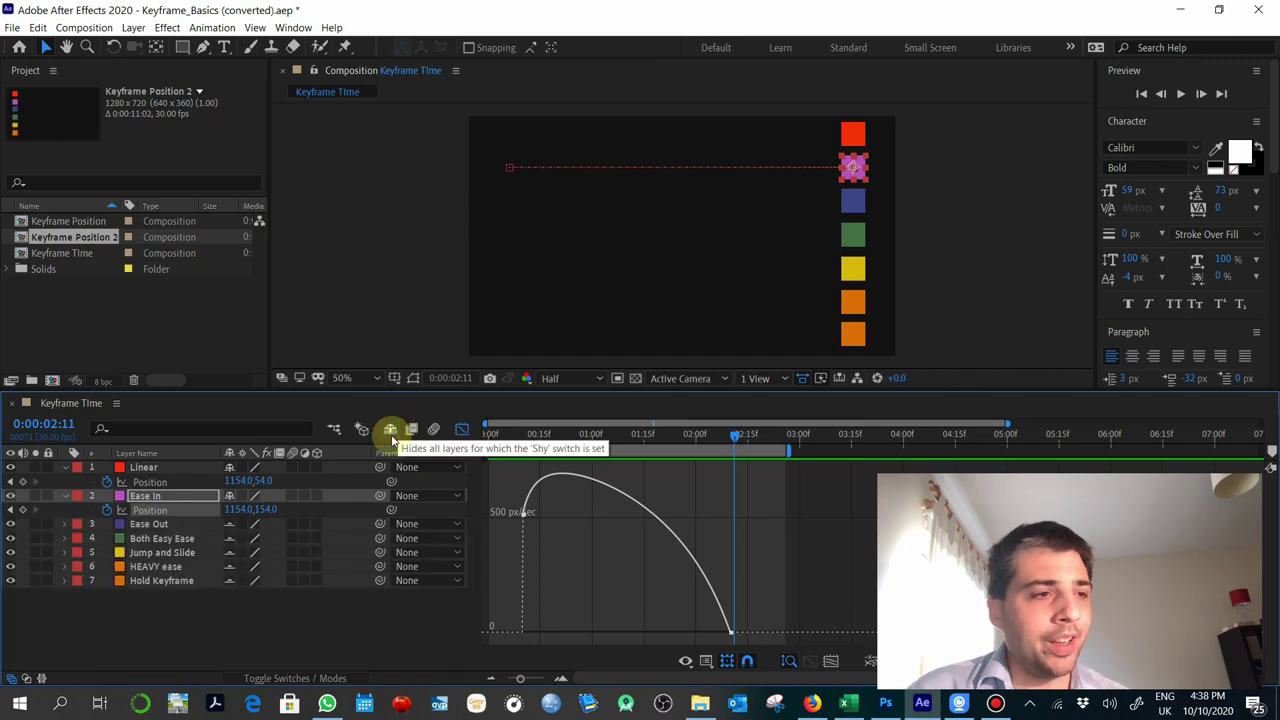
{"action": "left_click", "coordinate": [145, 524]}
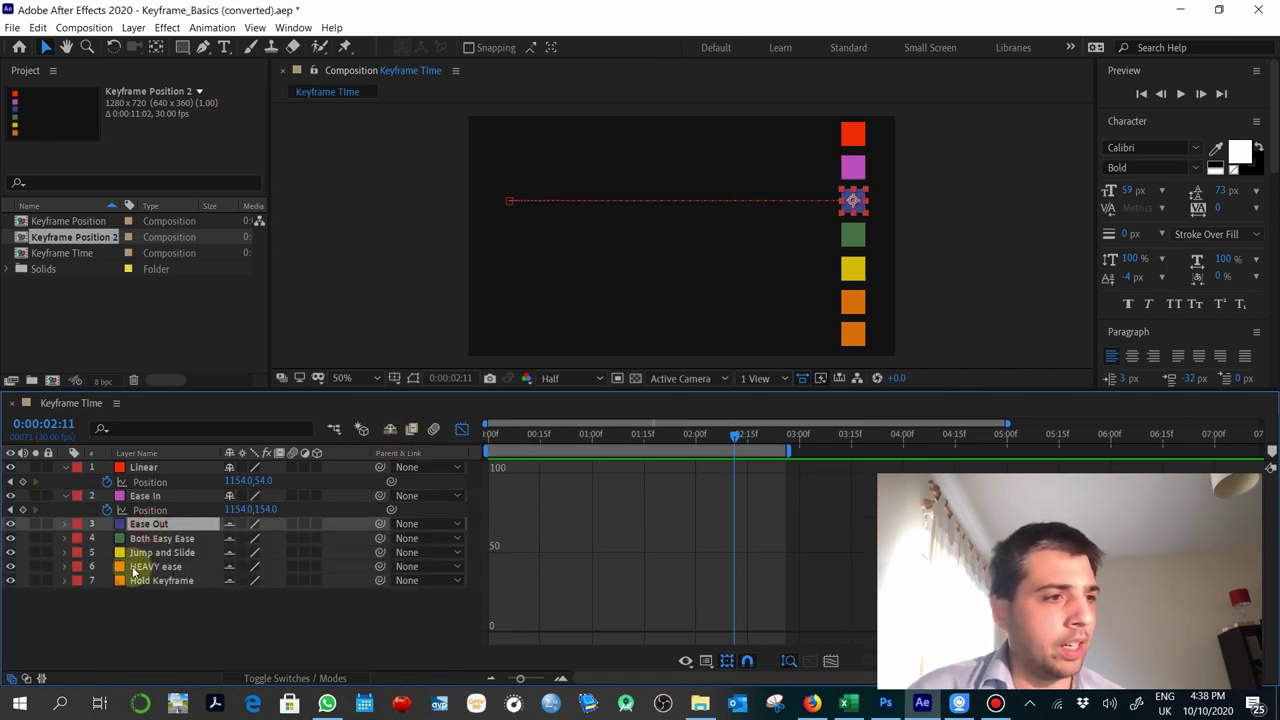
{"action": "left_click", "coordinate": [167, 586], "text": "shift"}
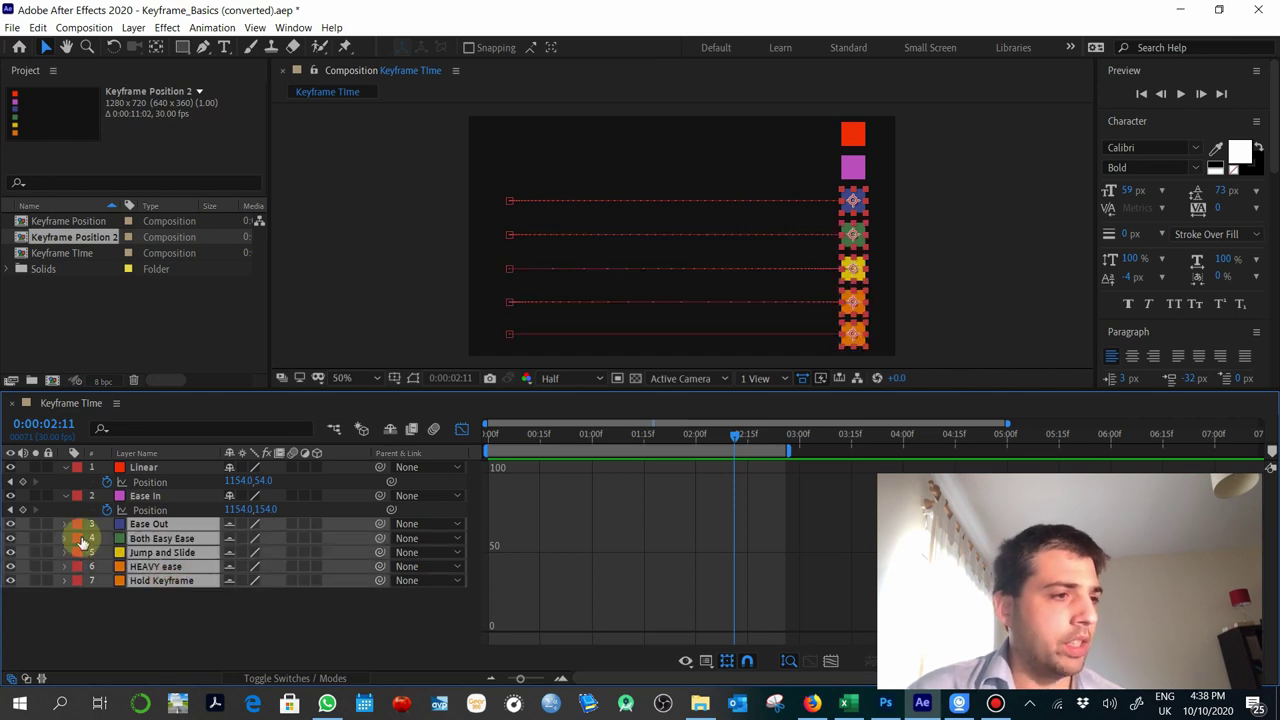
{"action": "left_click_drag", "start_coordinate": [13, 530], "coordinate": [43, 586]}
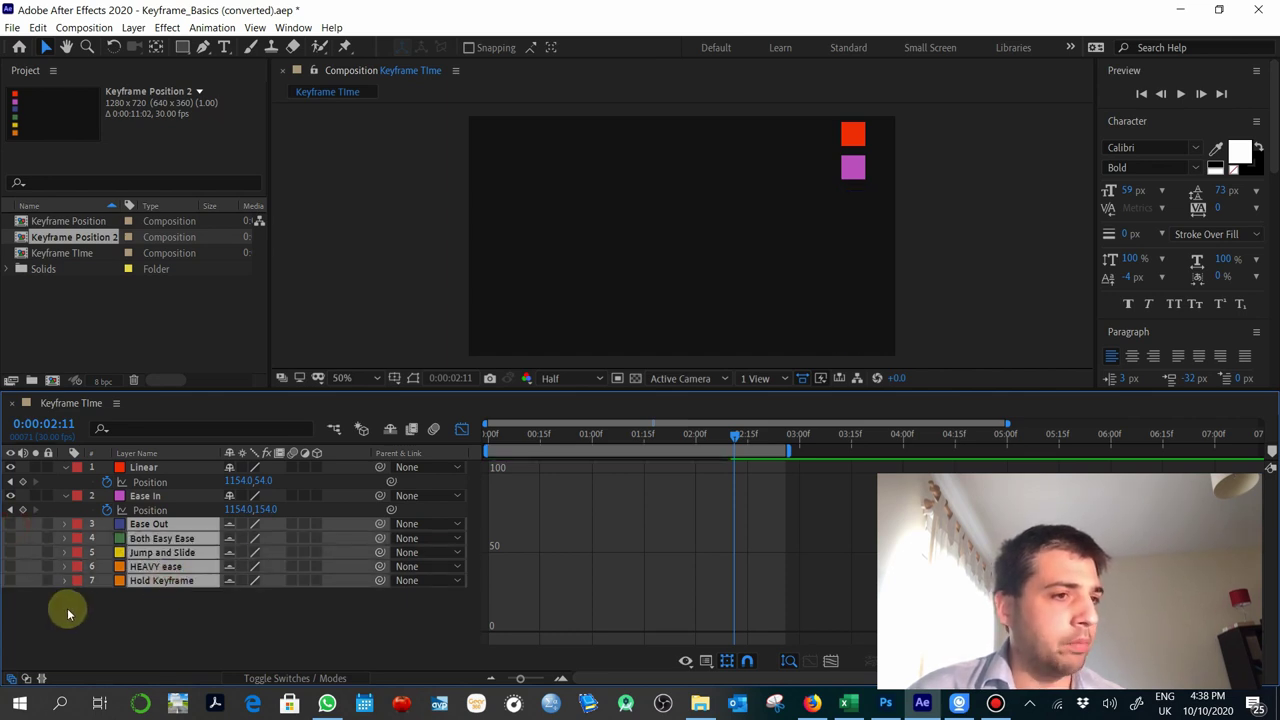
Return to the start, hide the shy layers again, and preview the red and pink squares
{"action": "left_click_drag", "start_coordinate": [540, 443], "coordinate": [413, 437]}
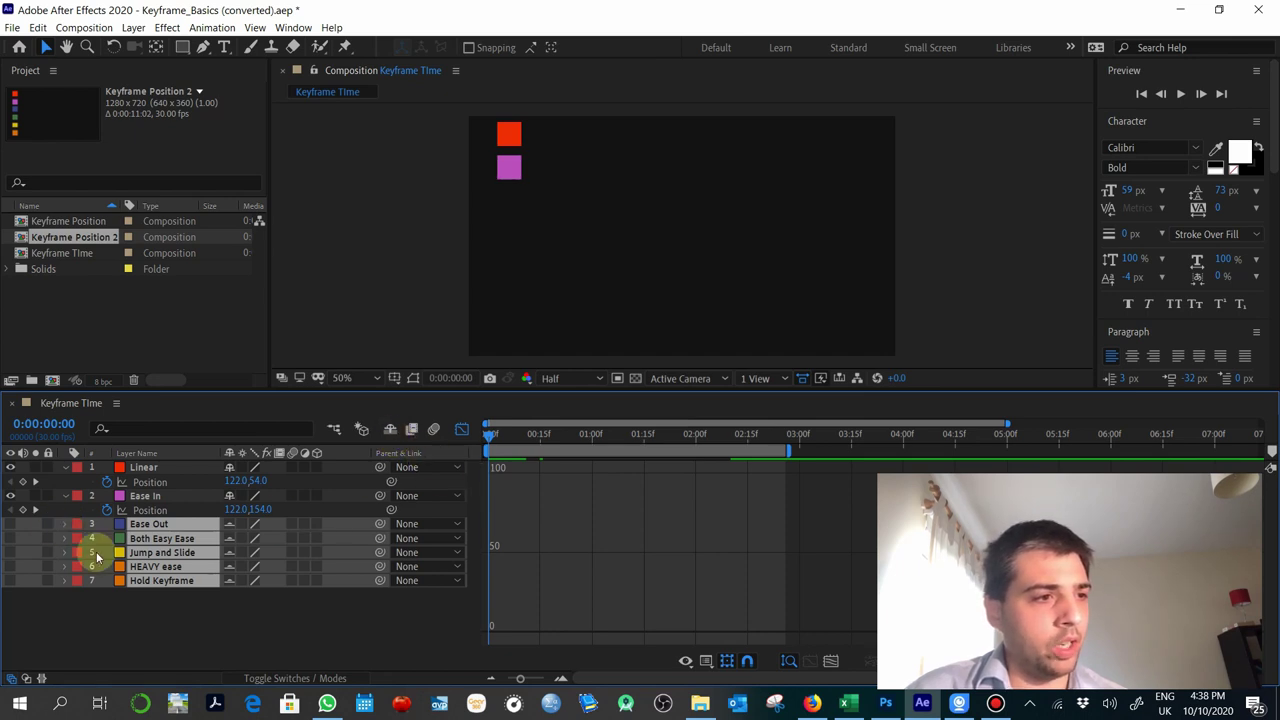
{"action": "left_click", "coordinate": [390, 429]}
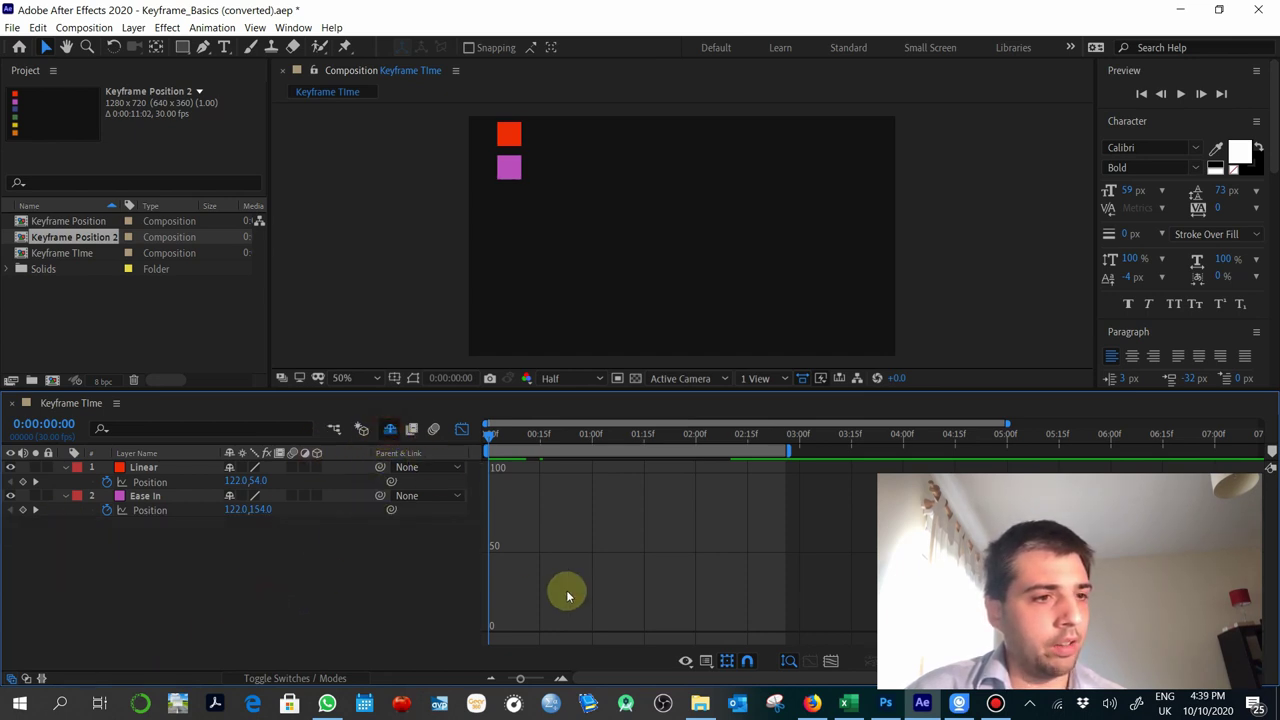
{"action": "key", "text": "space"}
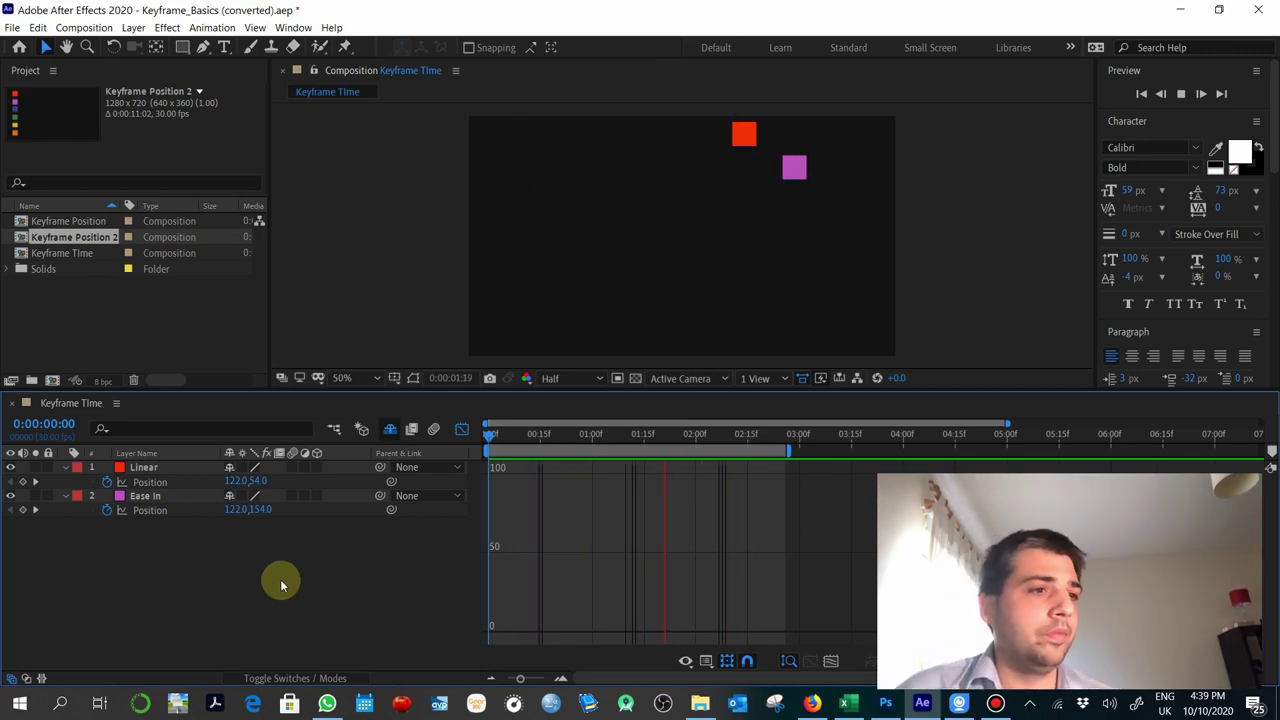
Stop playback, show and re-enable layers 3–7, and reveal their Position properties
{"action": "key", "text": "space"}
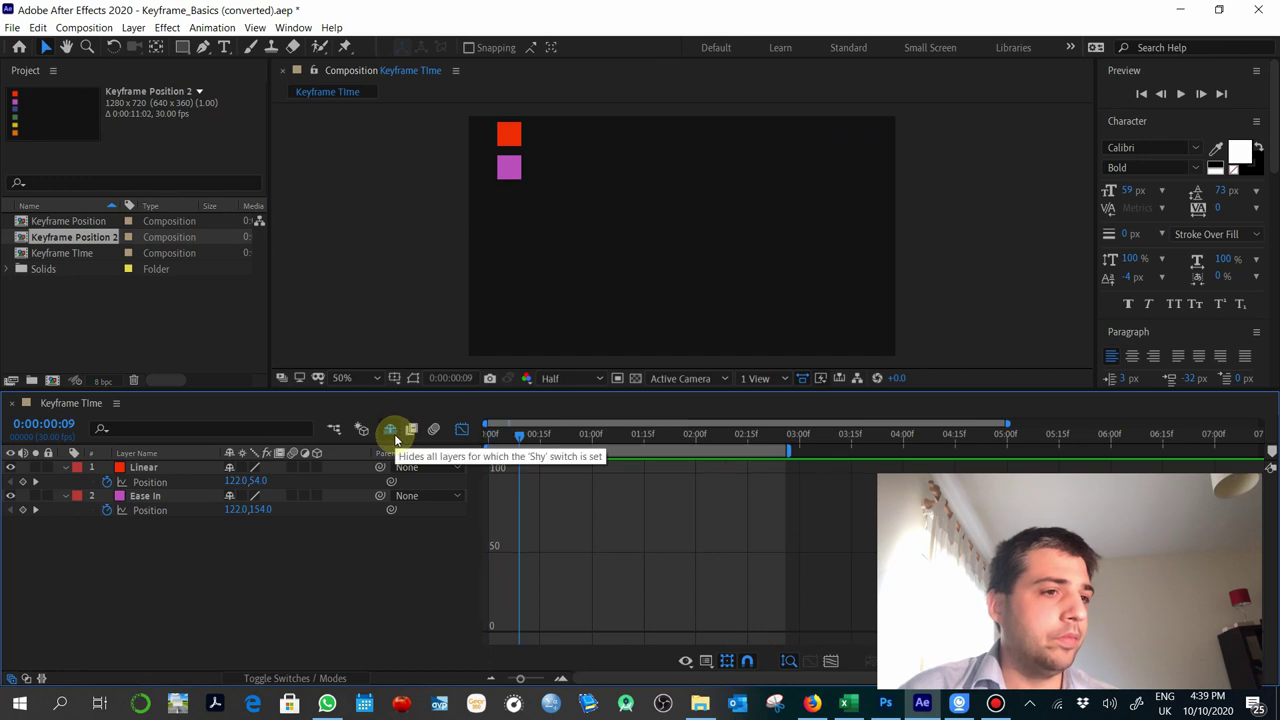
{"action": "left_click", "coordinate": [391, 430]}
{"action": "left_click_drag", "start_coordinate": [10, 524], "coordinate": [10, 581]}
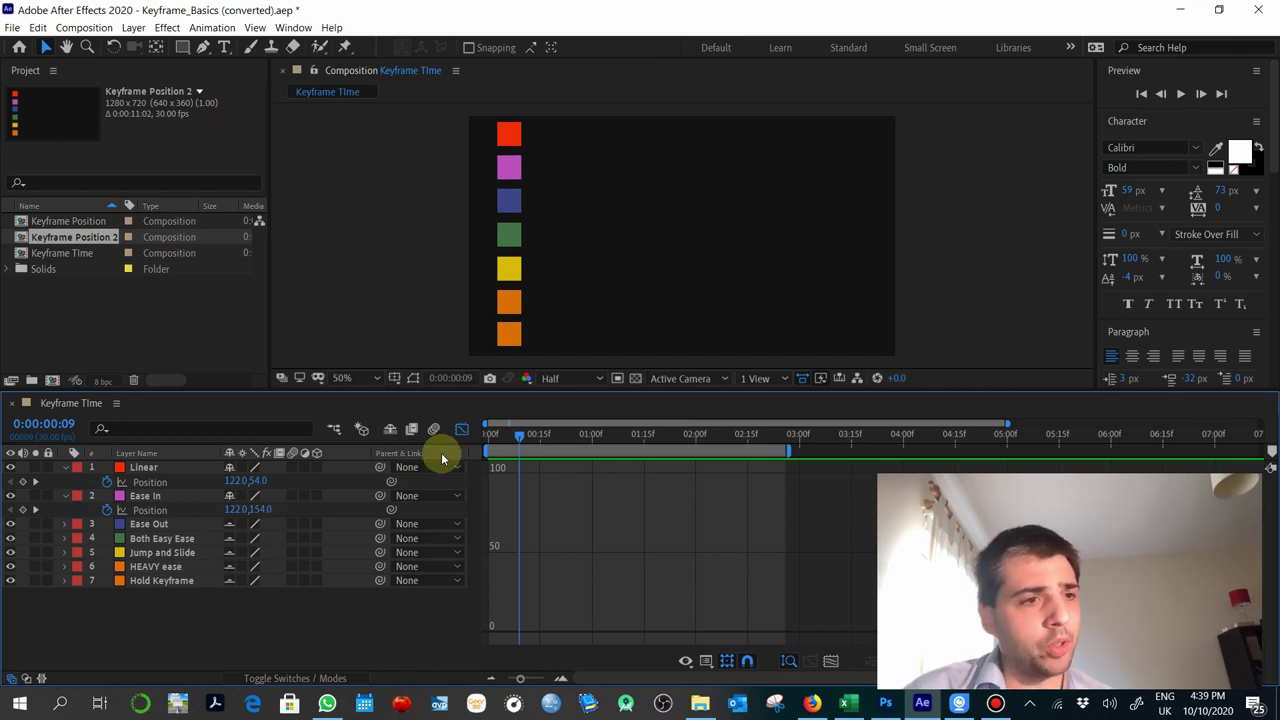
{"action": "left_click", "coordinate": [156, 528]}
{"action": "left_click", "coordinate": [158, 528]}
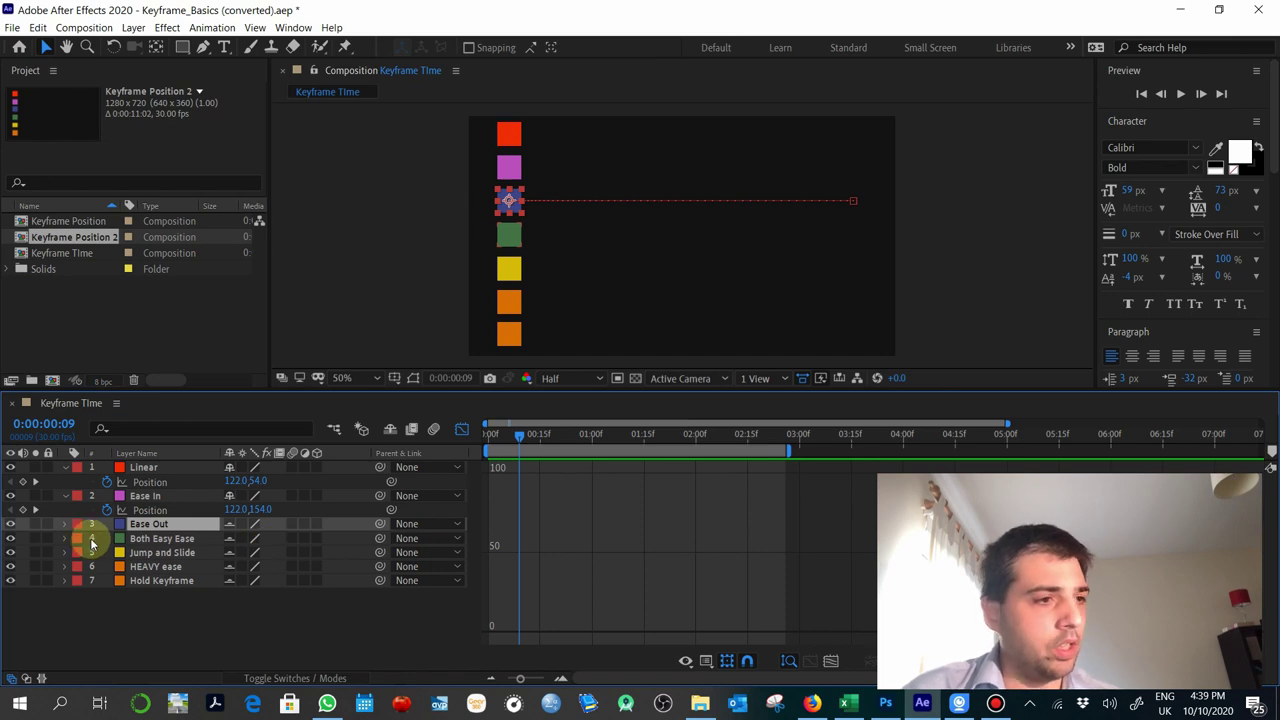
{"action": "left_click", "coordinate": [151, 581], "text": "shift"}
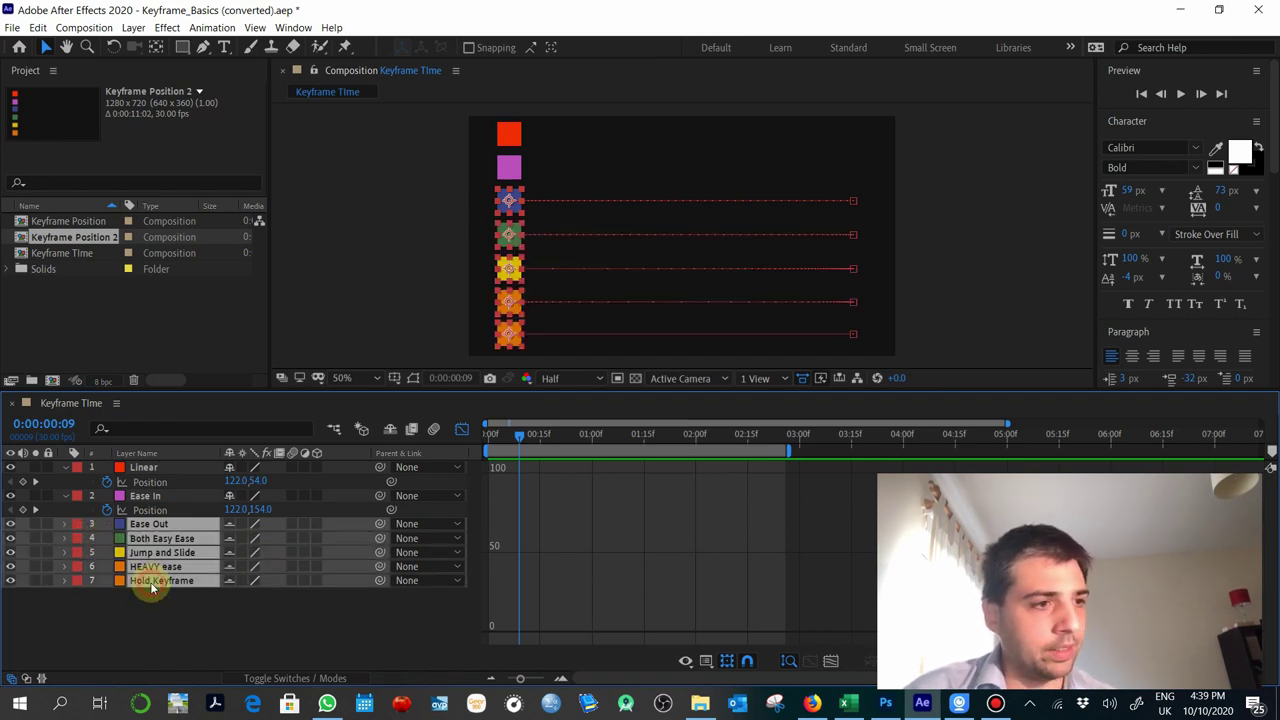
{"action": "key", "text": "p"}
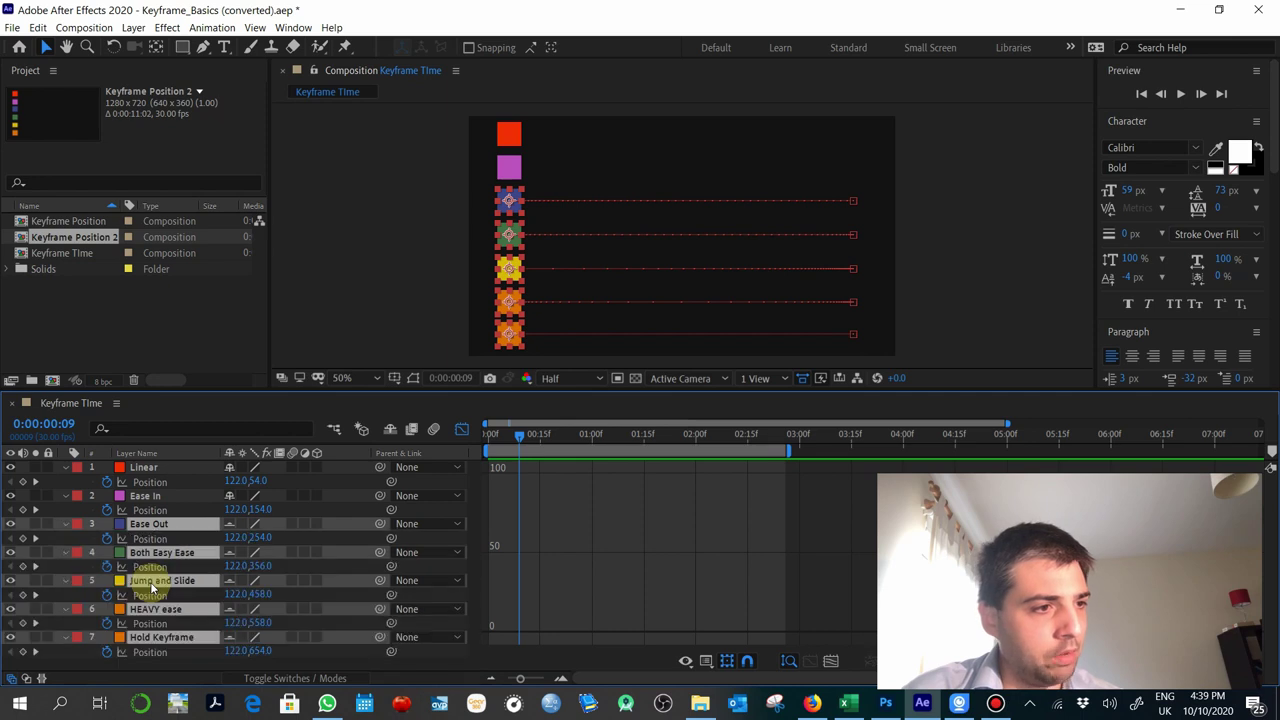
View the Ease Out and Both Easy Ease speed graphs, the latter peaking near 773 px/sec
{"action": "left_click", "coordinate": [150, 539]}
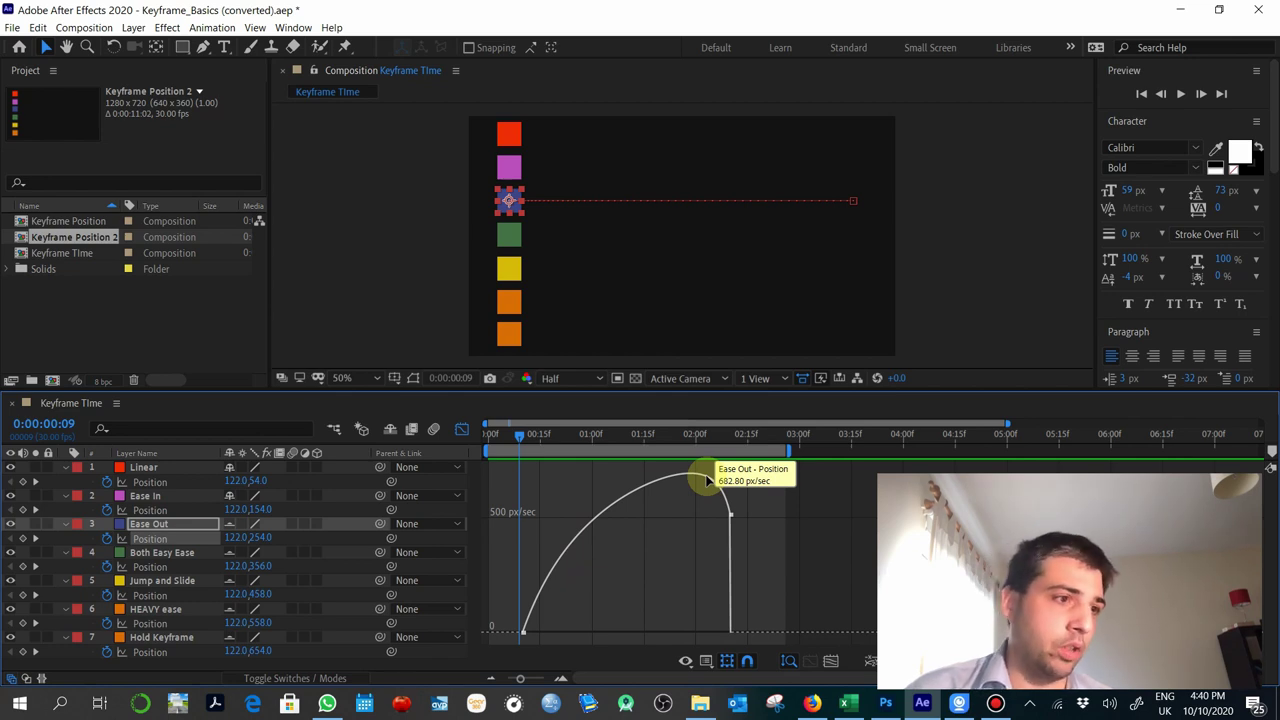
{"action": "left_click", "coordinate": [166, 558]}
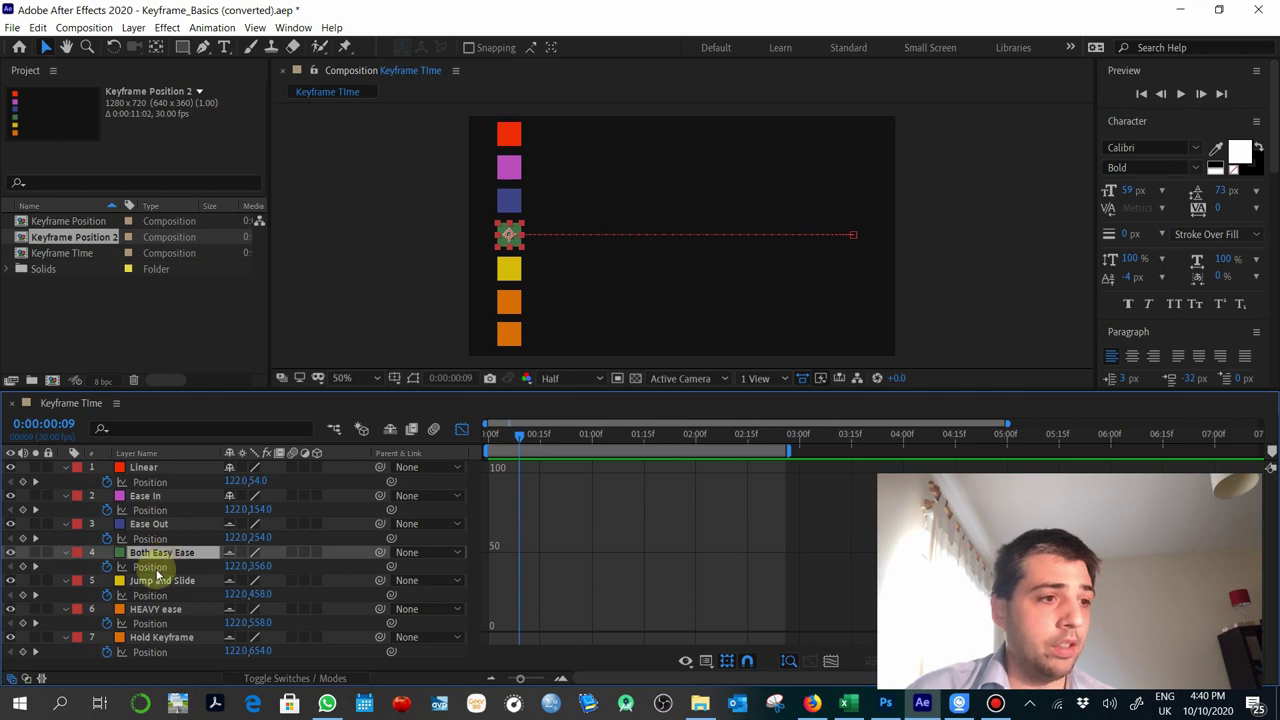
{"action": "left_click", "coordinate": [158, 570]}
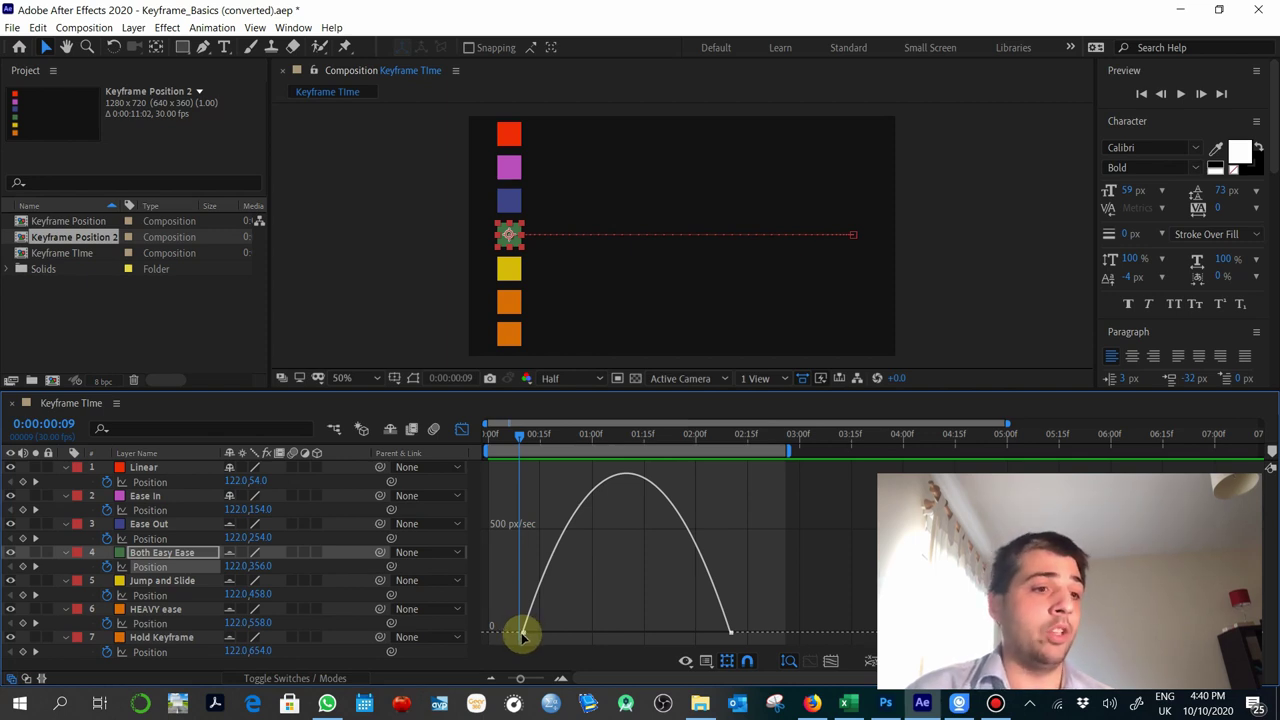
{"action": "mouse_move", "coordinate": [620, 478]}
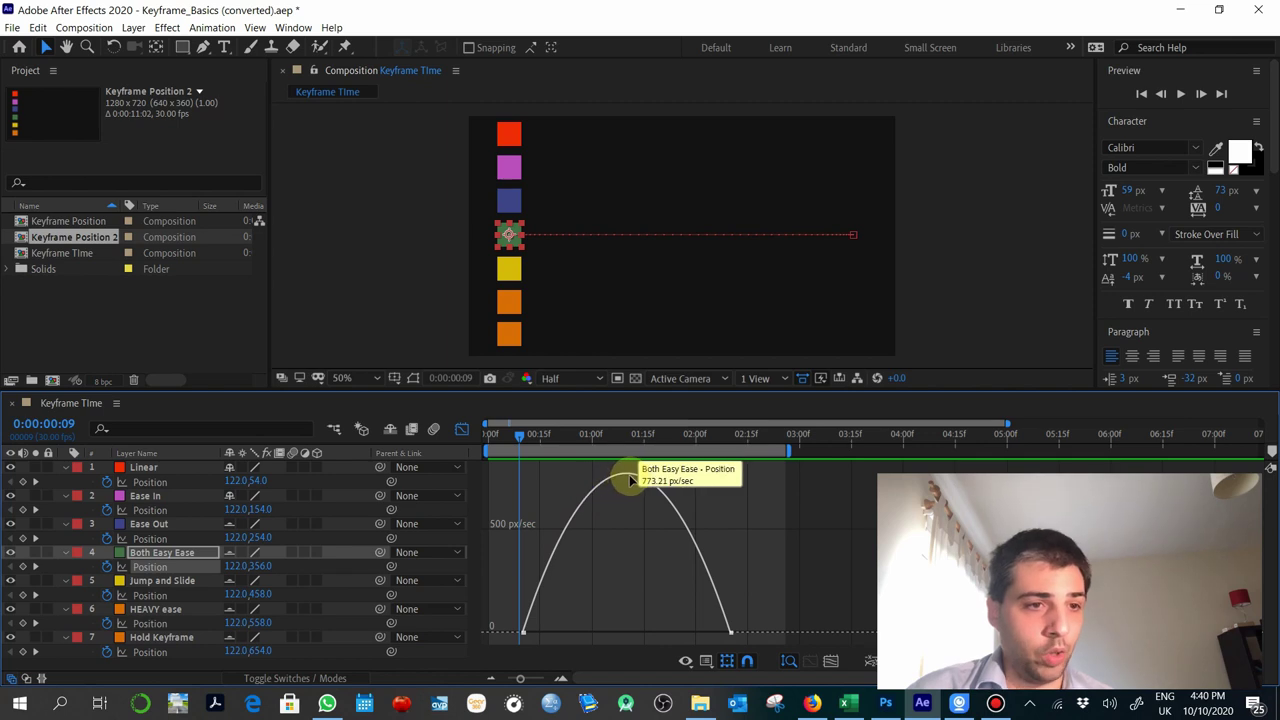
Compare the Jump and Slide and HEAVY ease speed graphs, HEAVY spiking near 2300 px/sec
{"action": "left_click", "coordinate": [171, 581]}
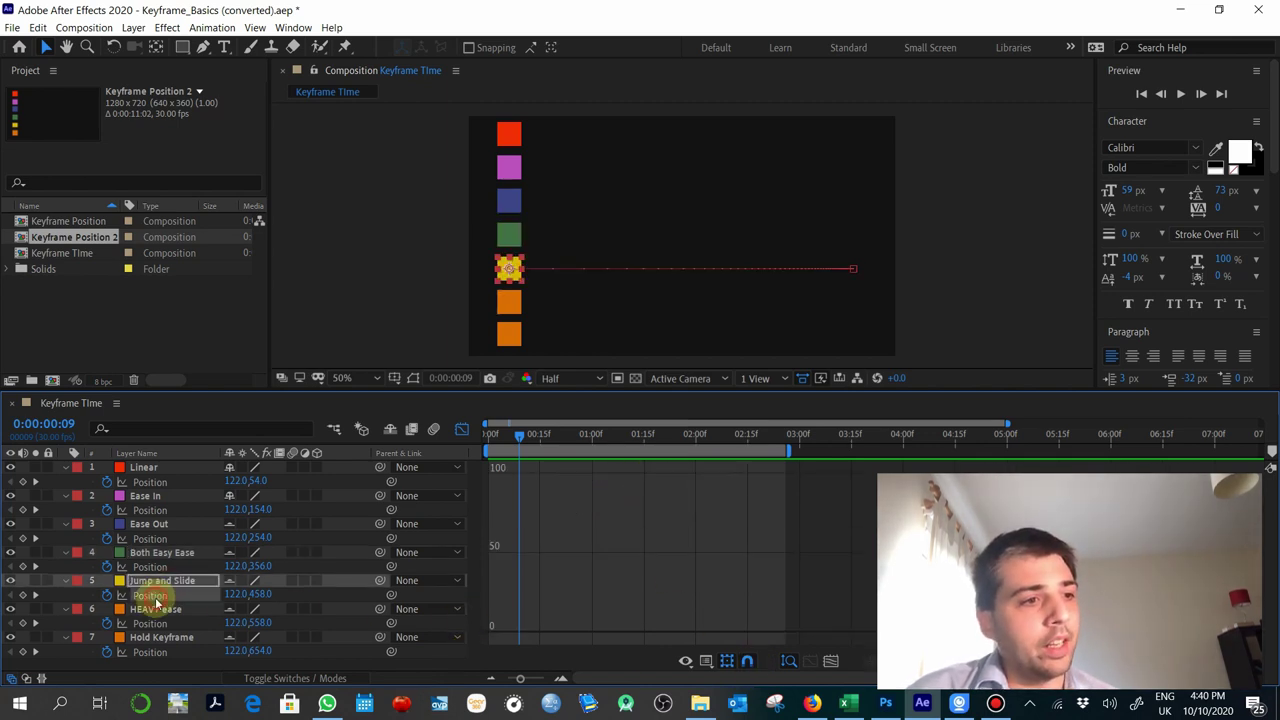
{"action": "left_click", "coordinate": [155, 597]}
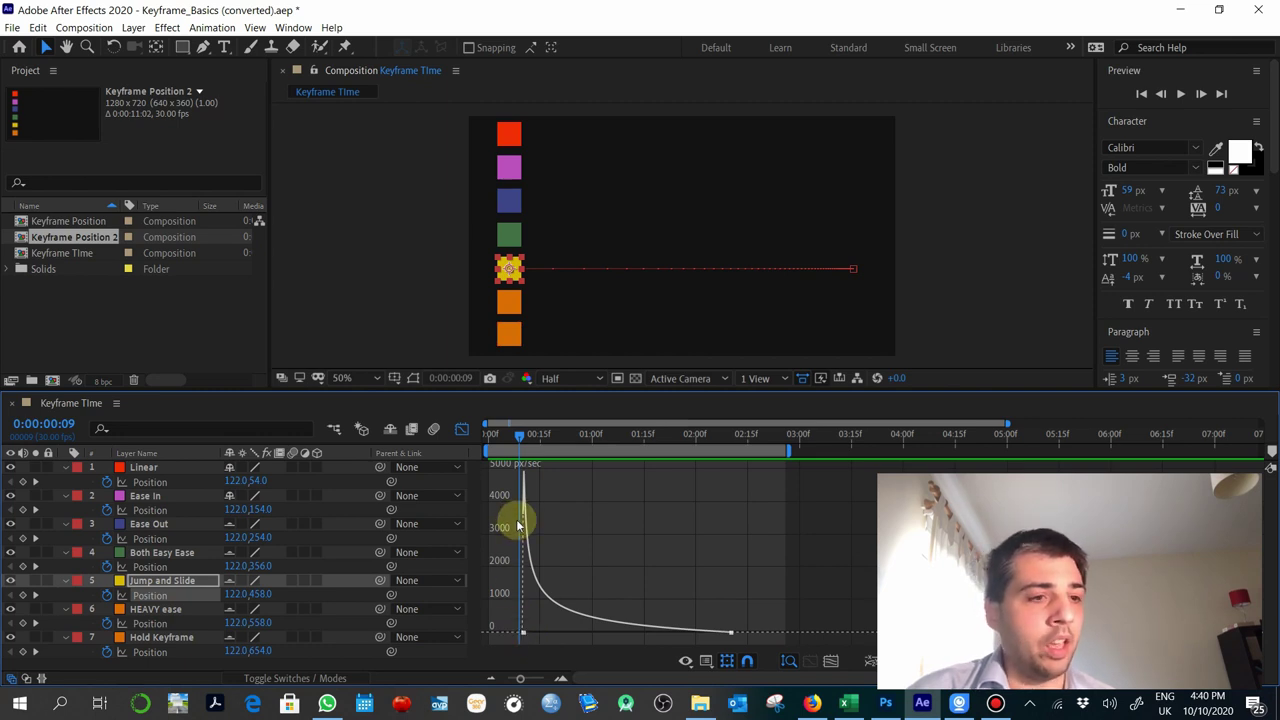
{"action": "mouse_move", "coordinate": [519, 515]}
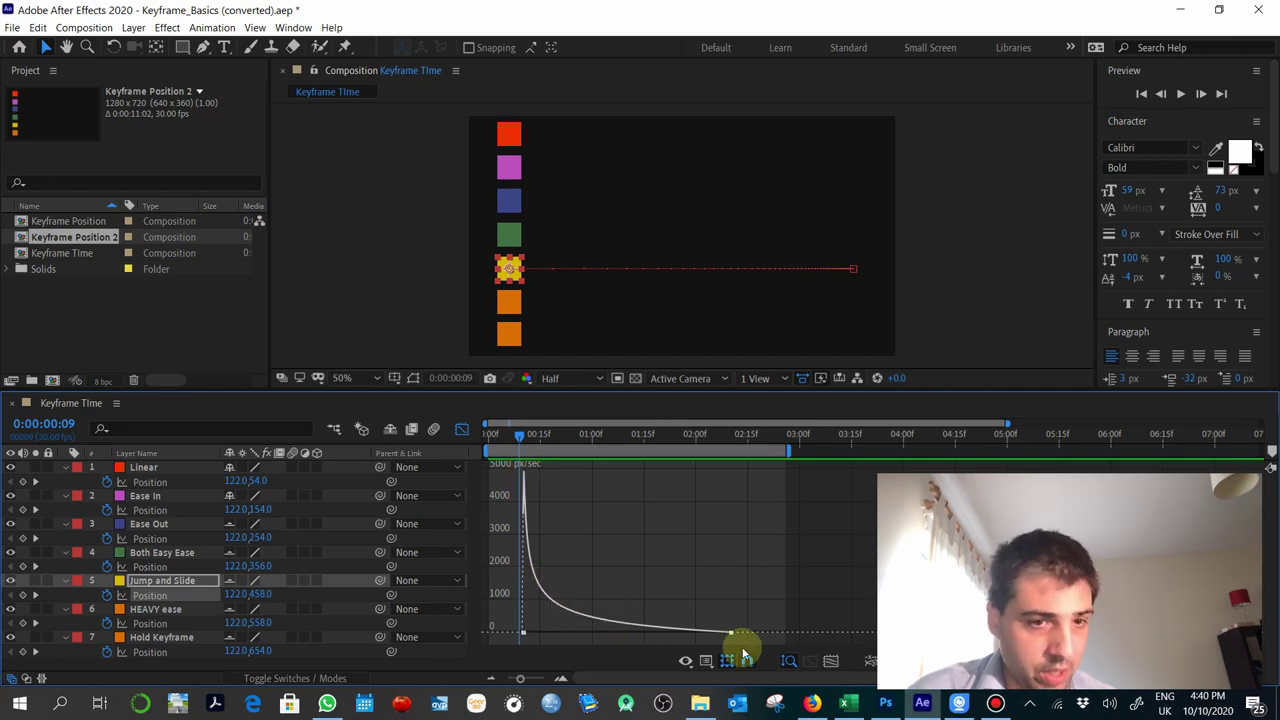
{"action": "left_click", "coordinate": [160, 609]}
{"action": "left_click", "coordinate": [155, 623]}
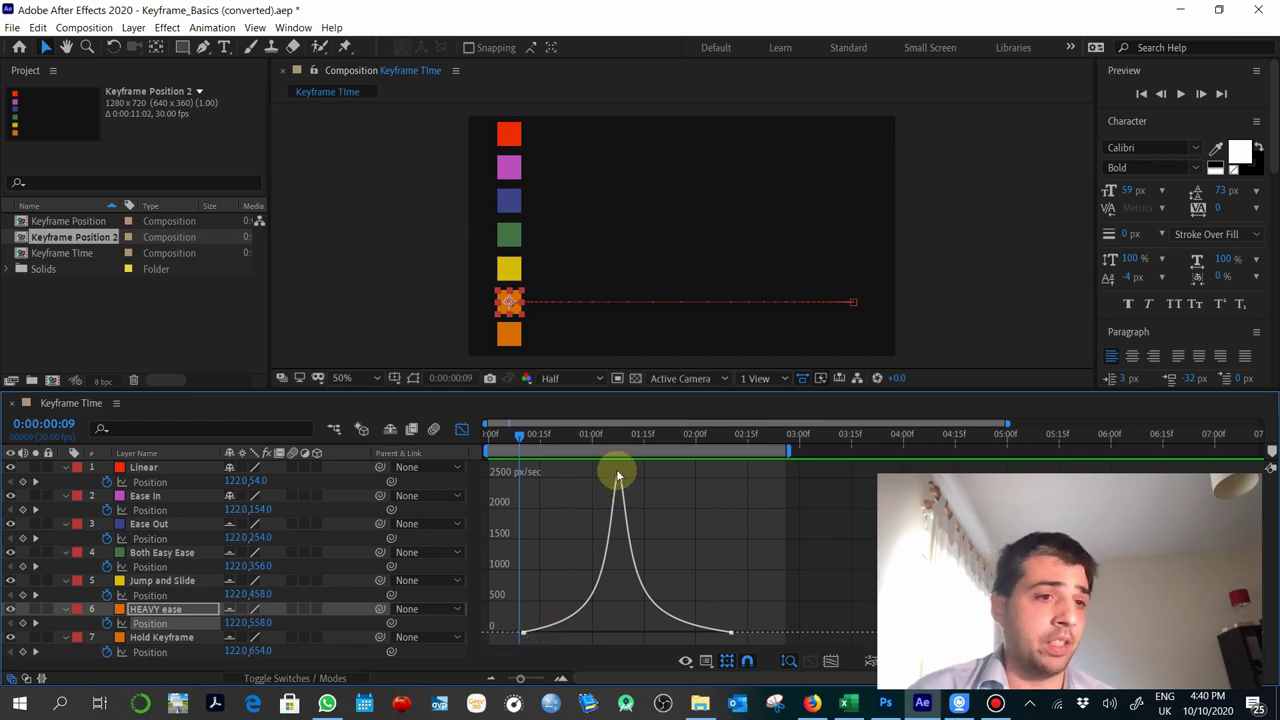
{"action": "mouse_move", "coordinate": [618, 478]}
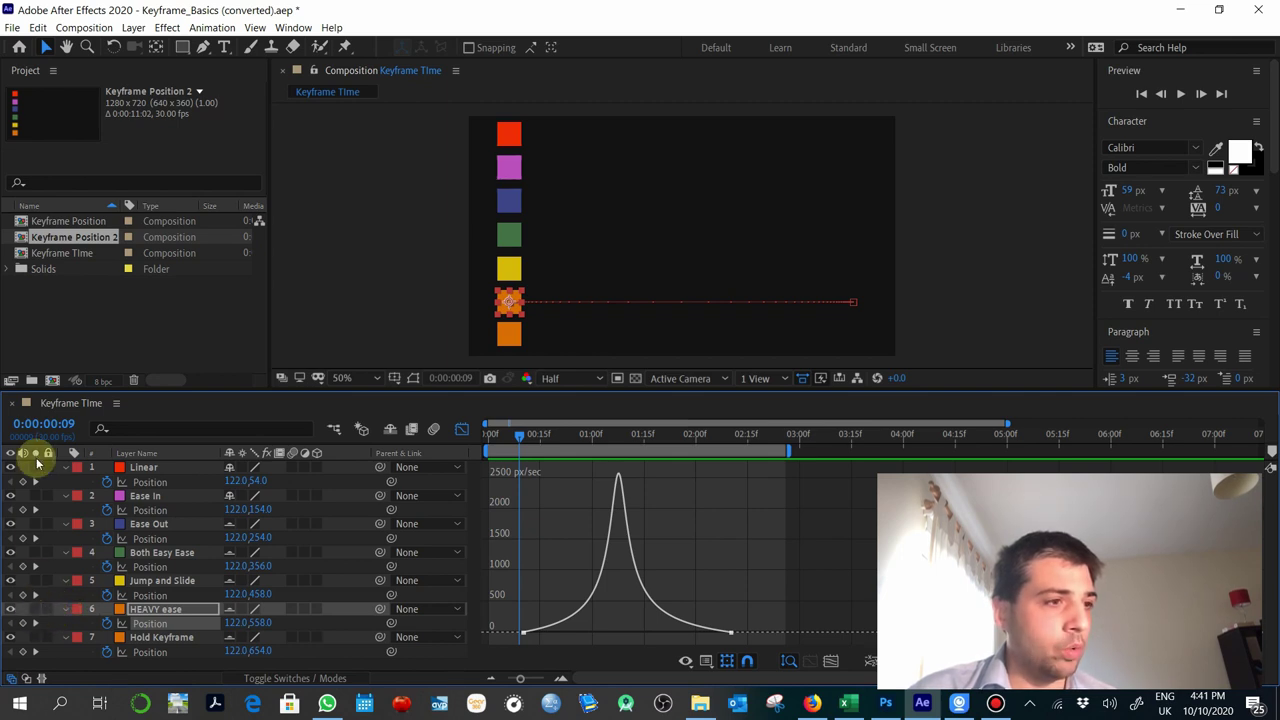
Solo the HEAVY ease layer and preview it from 0:00:00:00
{"action": "left_click", "coordinate": [35, 609]}
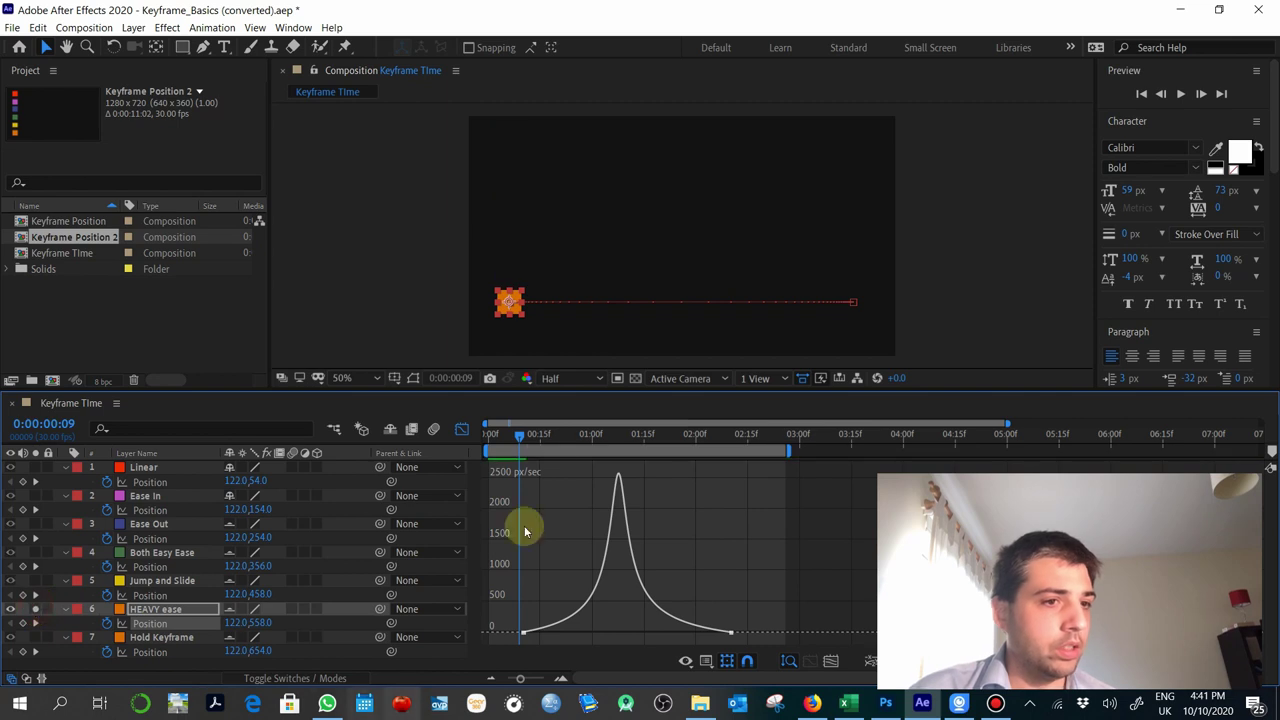
{"action": "left_click_drag", "start_coordinate": [522, 434], "coordinate": [330, 428]}
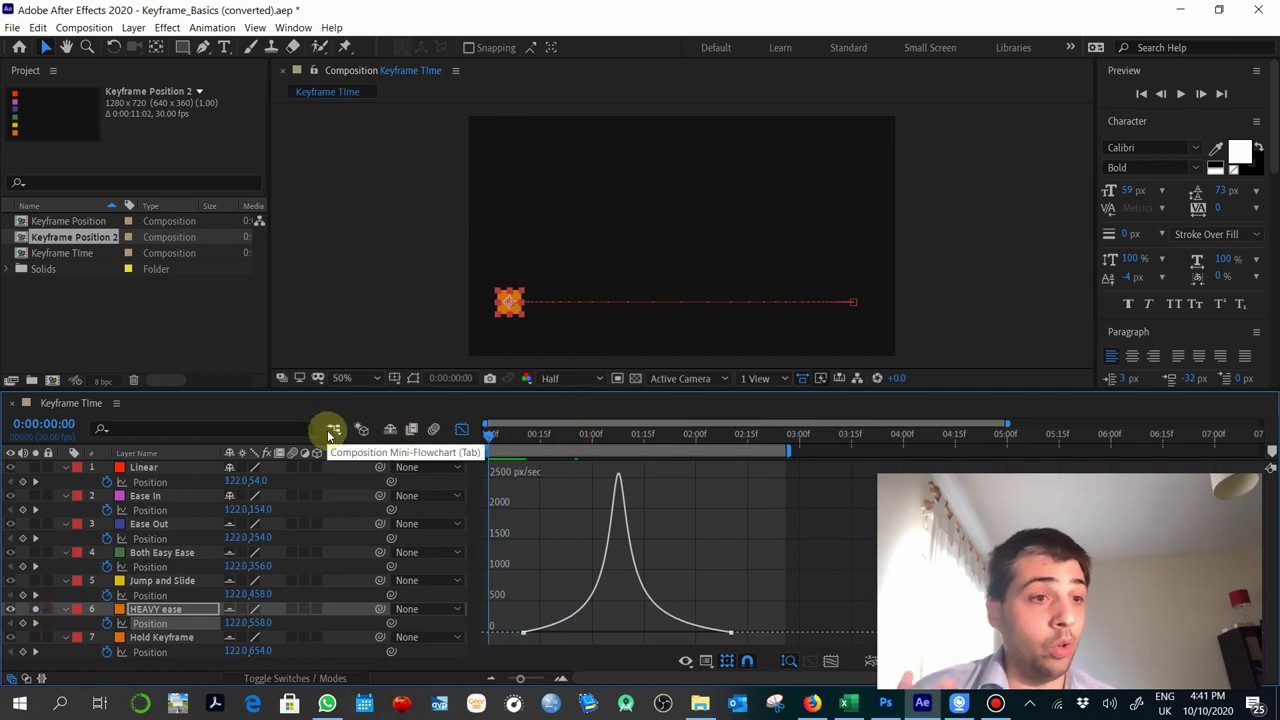
{"action": "key", "text": "space"}
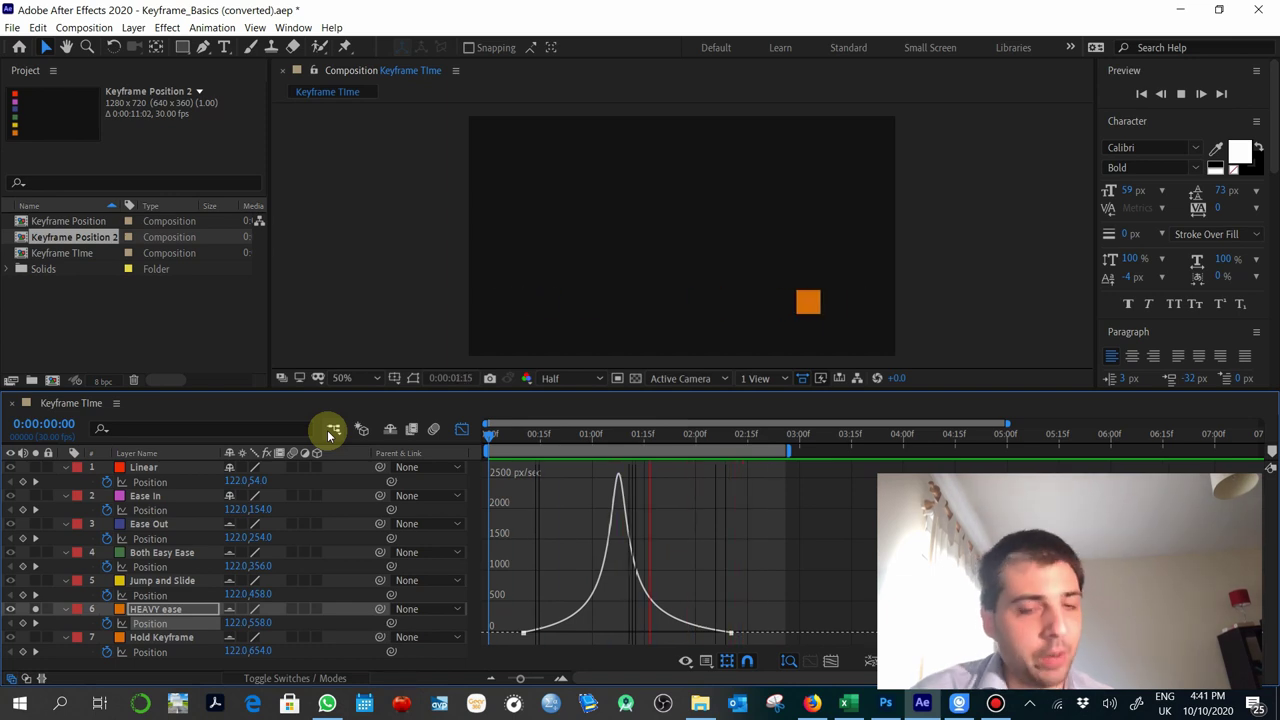
Stop the preview and show the Hold Keyframe layer's flat Position speed graph, scrubbing back to frame 8
{"action": "left_click", "coordinate": [170, 640]}
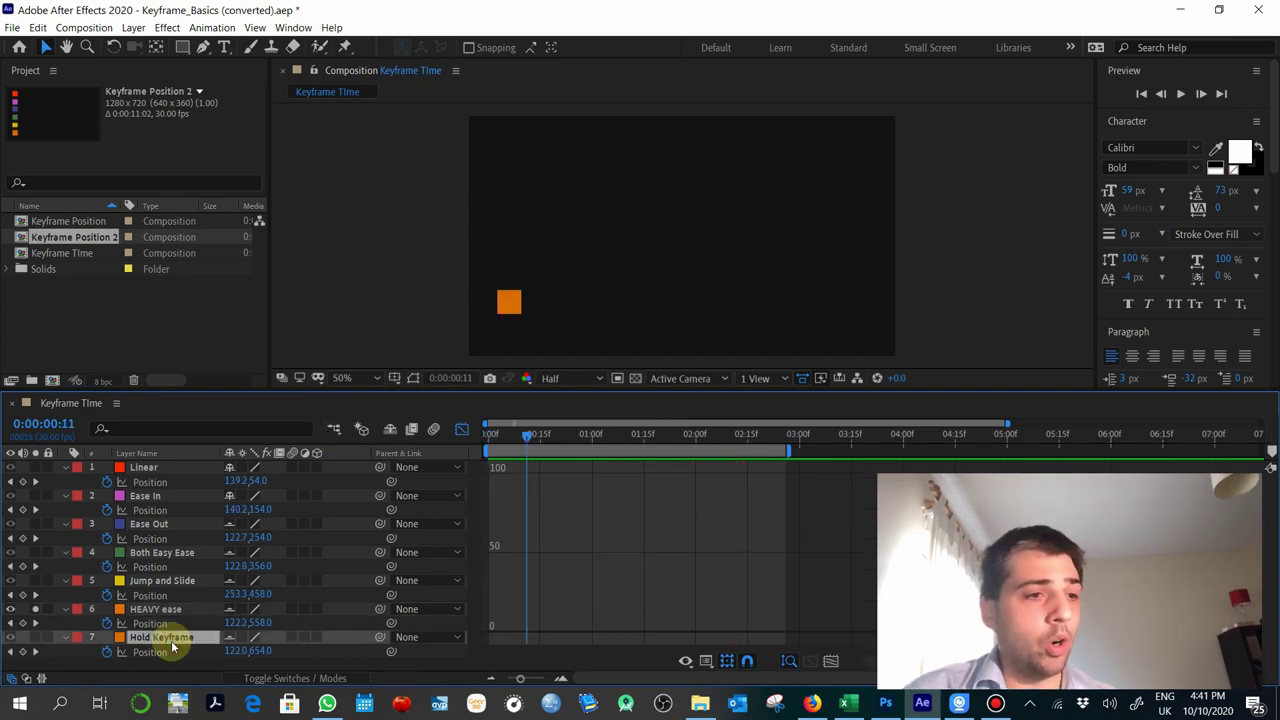
{"action": "left_click", "coordinate": [158, 656]}
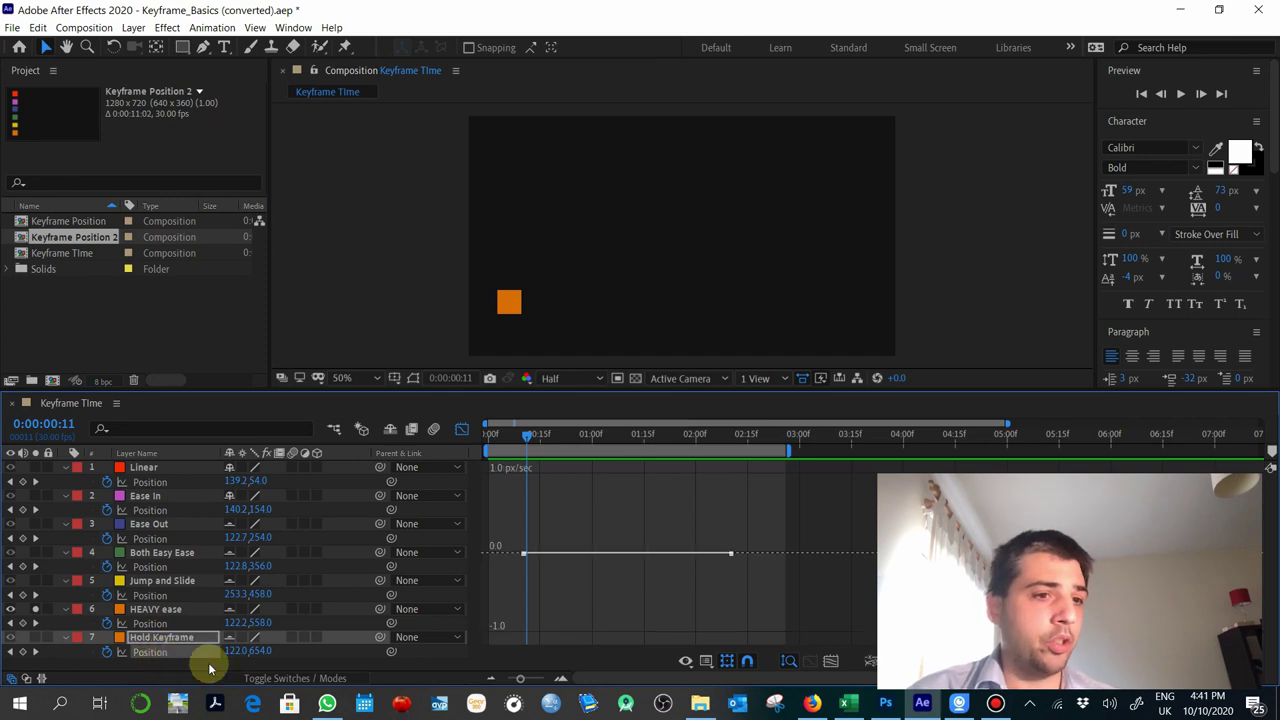
{"action": "left_click", "coordinate": [524, 437]}
{"action": "left_click_drag", "start_coordinate": [524, 437], "coordinate": [516, 437]}
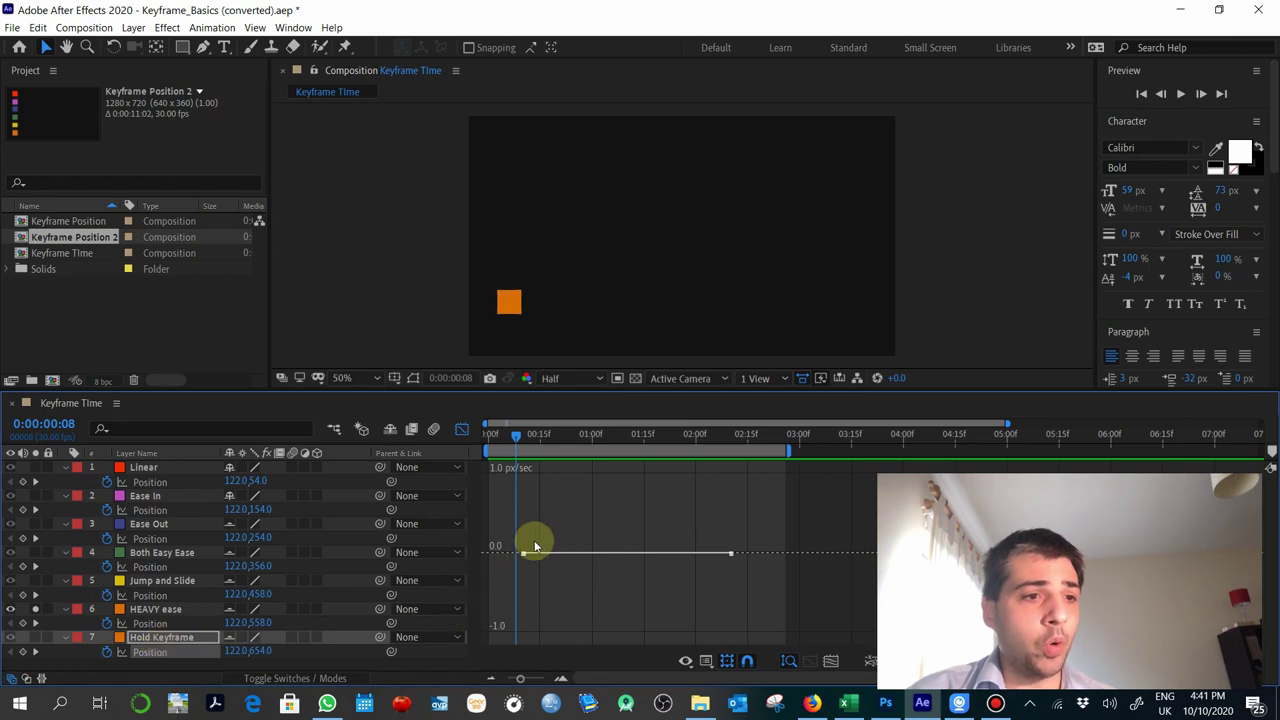
{"action": "mouse_move", "coordinate": [528, 560]}
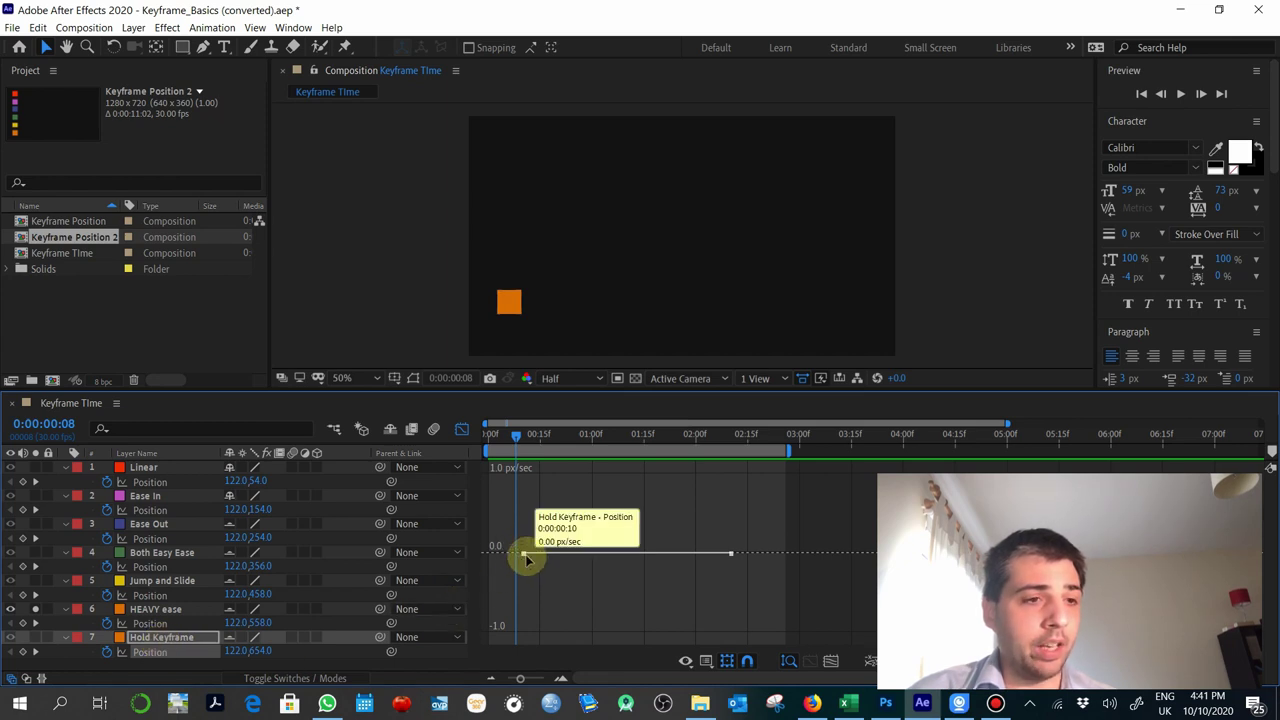
{"action": "mouse_move", "coordinate": [732, 560]}
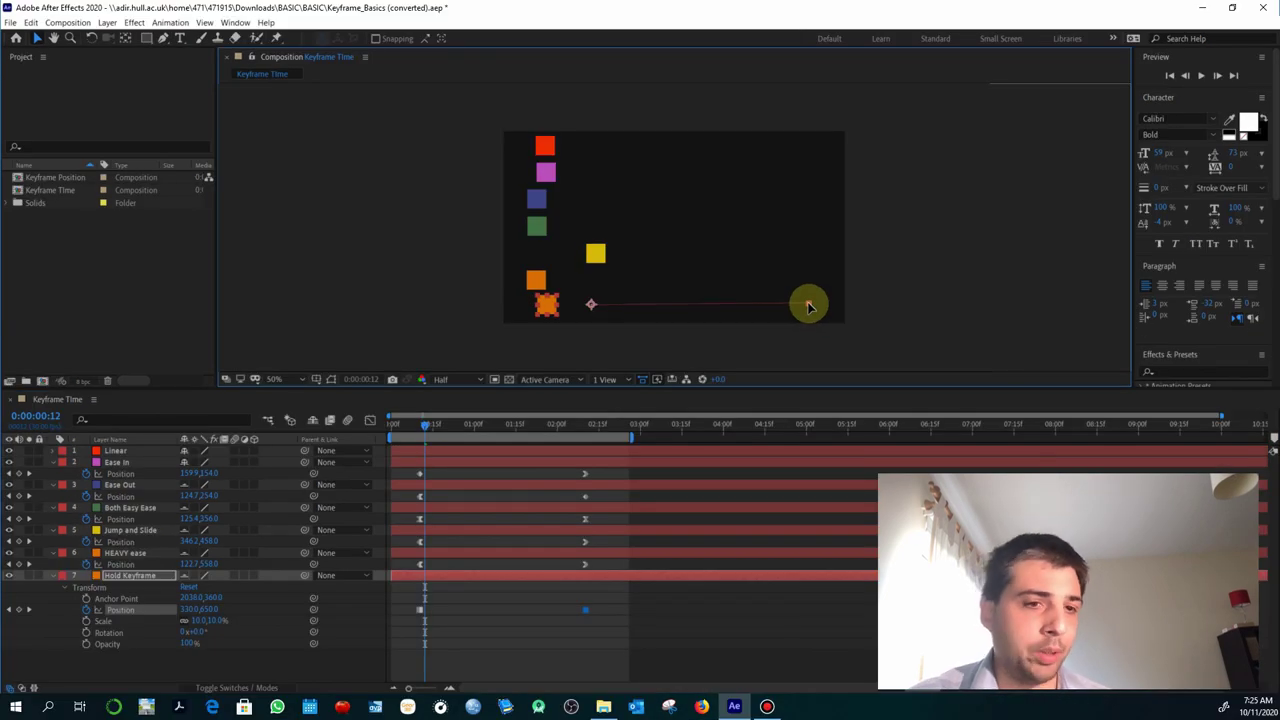
Play the preview from frame 4 and stop at 0:00:02:21, with the Hold Keyframe square lagging behind
{"action": "left_click", "coordinate": [402, 424]}
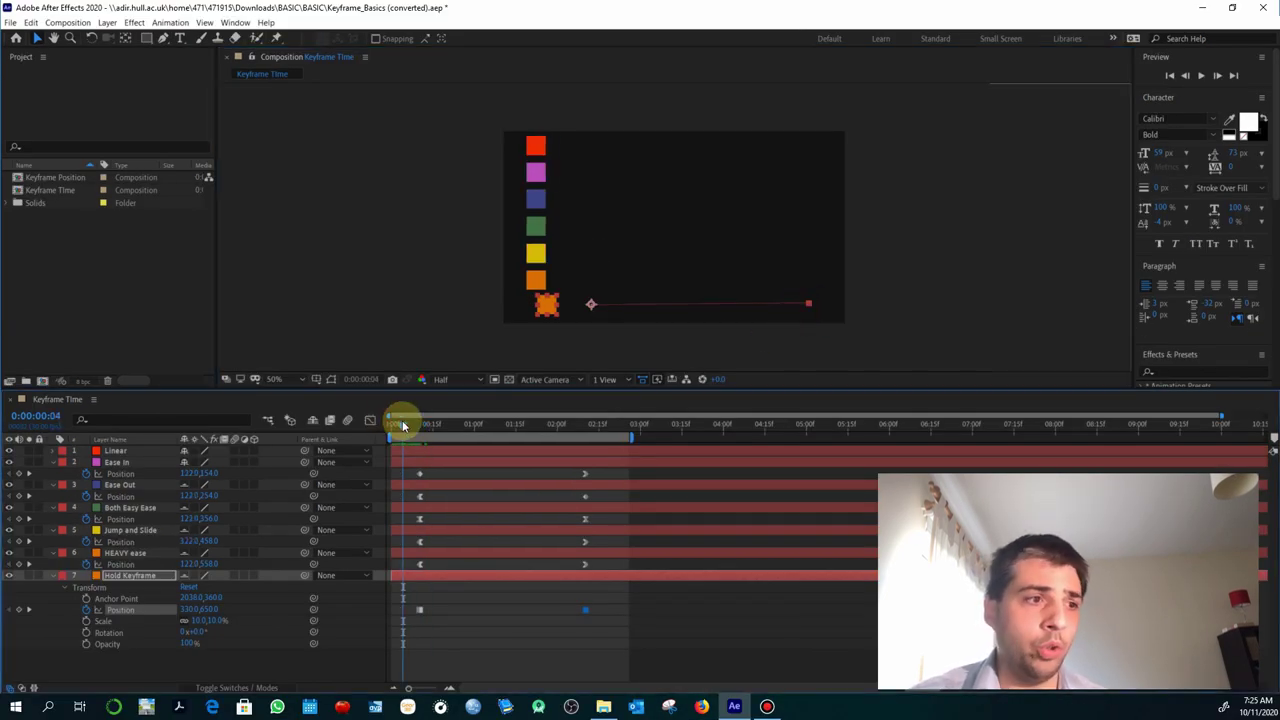
{"action": "key", "text": "space"}
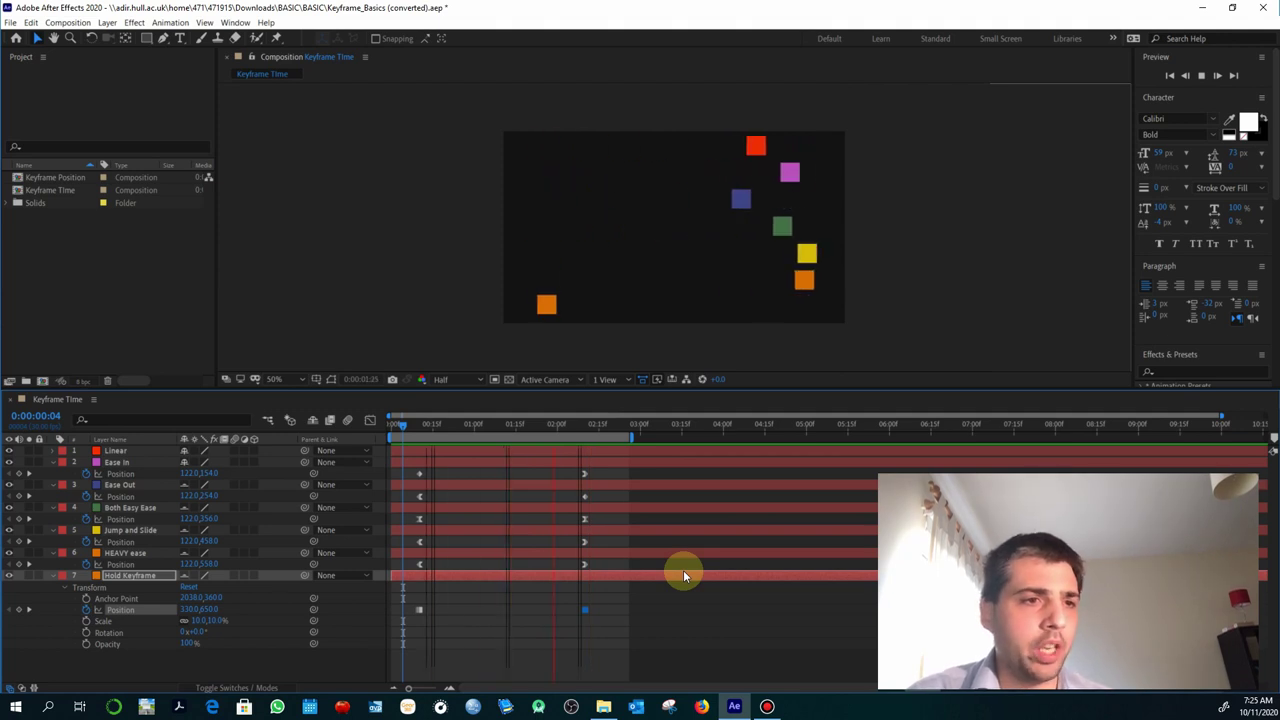
{"action": "left_click", "coordinate": [286, 423]}
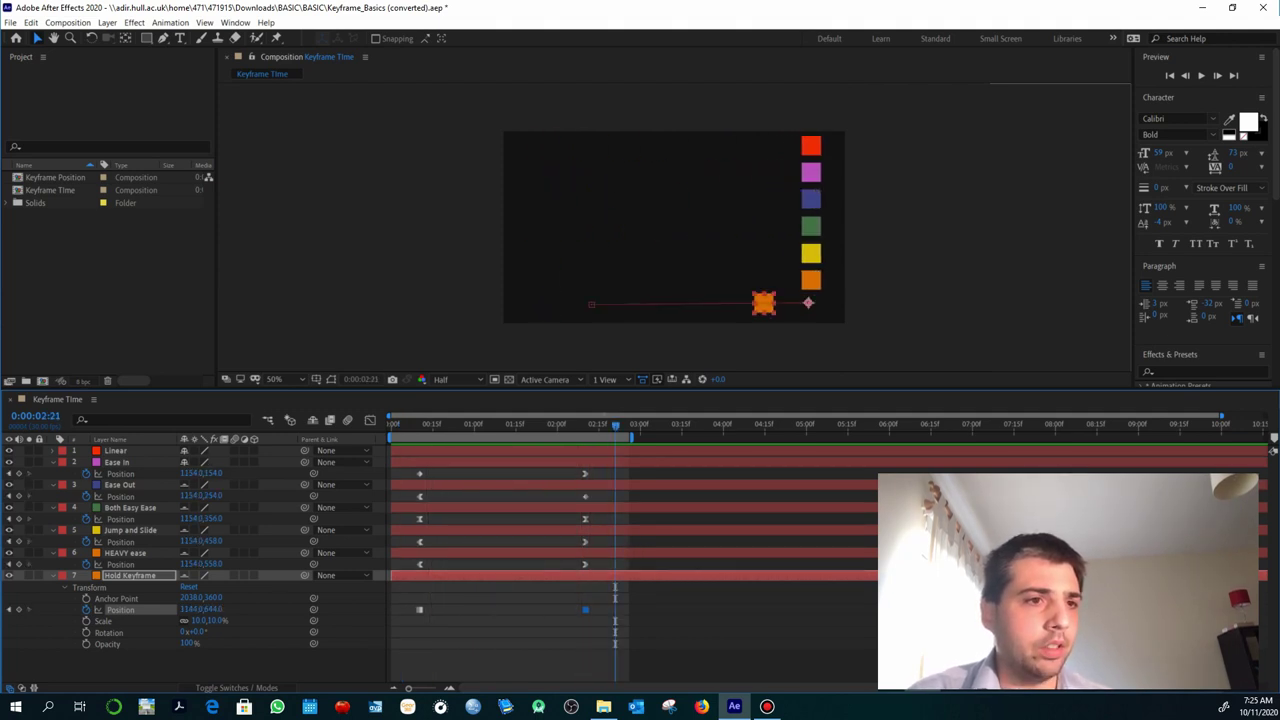